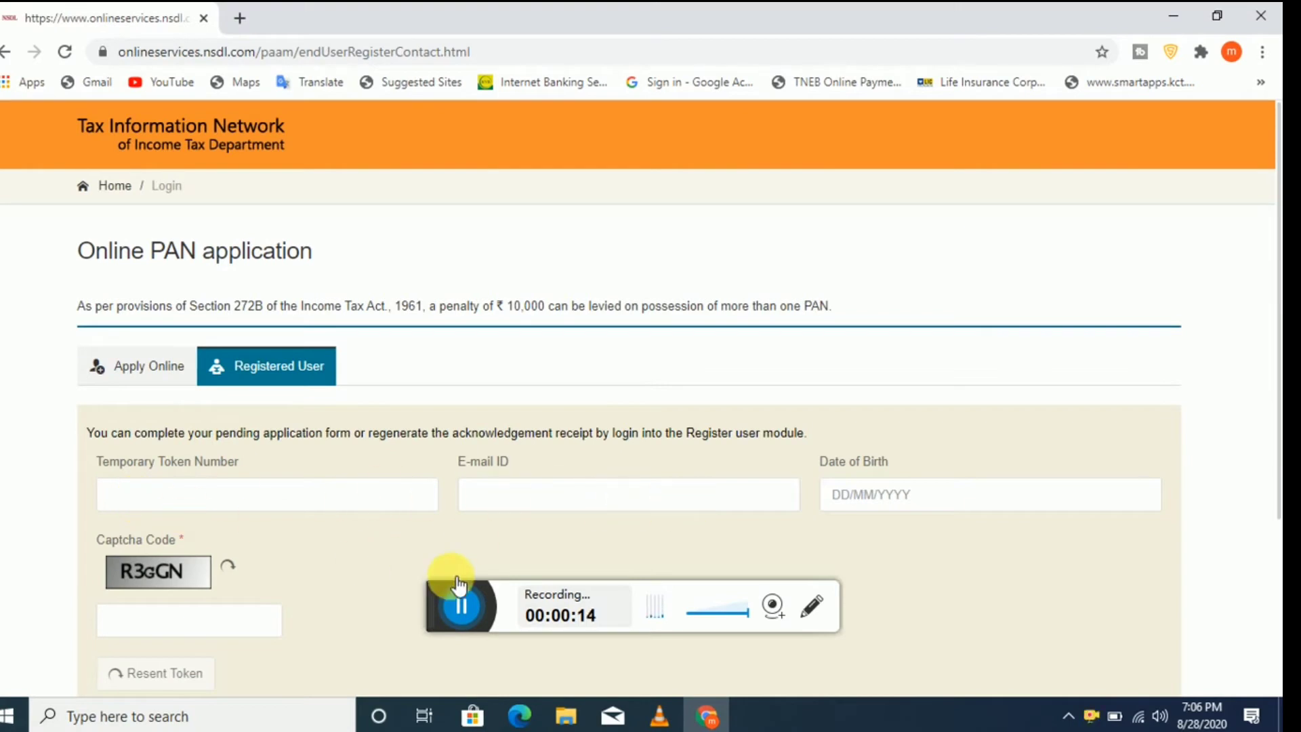
Step: In Apply Online, choose New PAN - Indian Citizen (Form 49A) with category INDIVIDUAL
{"action": "left_click", "coordinate": [111, 365]}
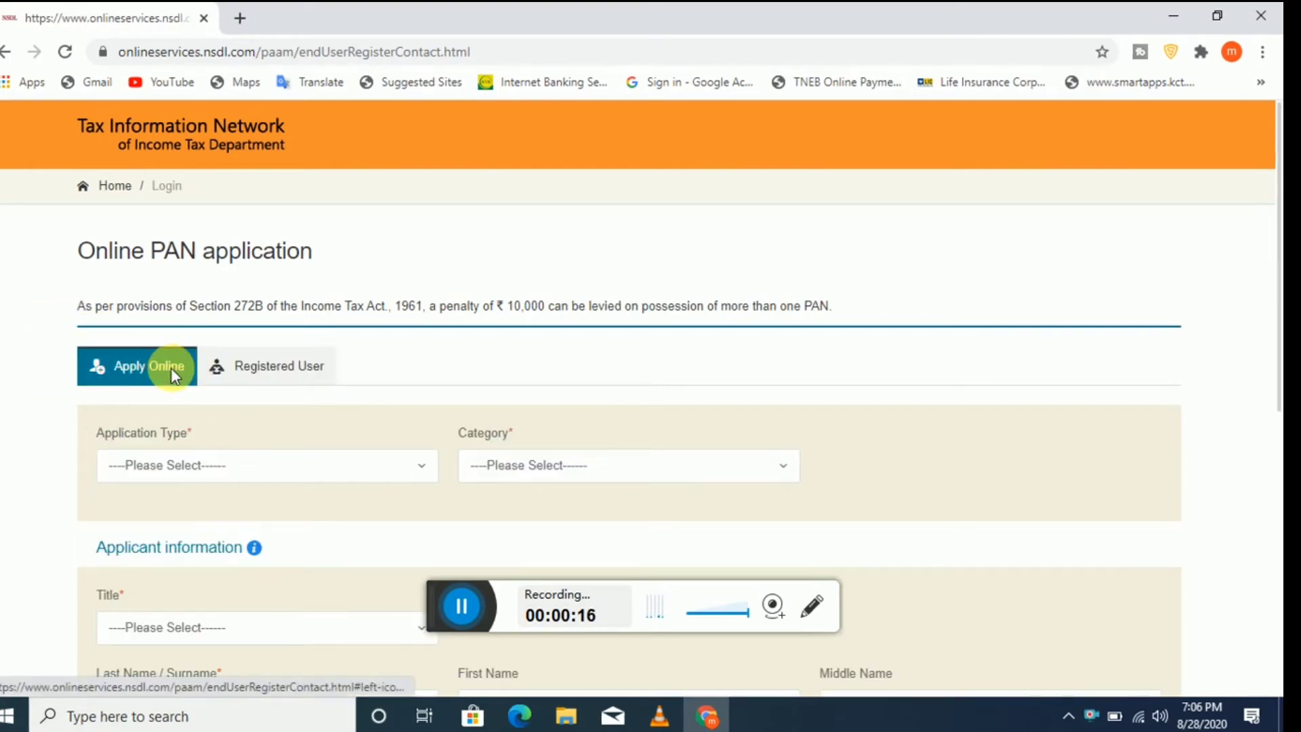
{"action": "scroll", "coordinate": [196, 370], "scroll_direction": "down", "scroll_amount": 1}
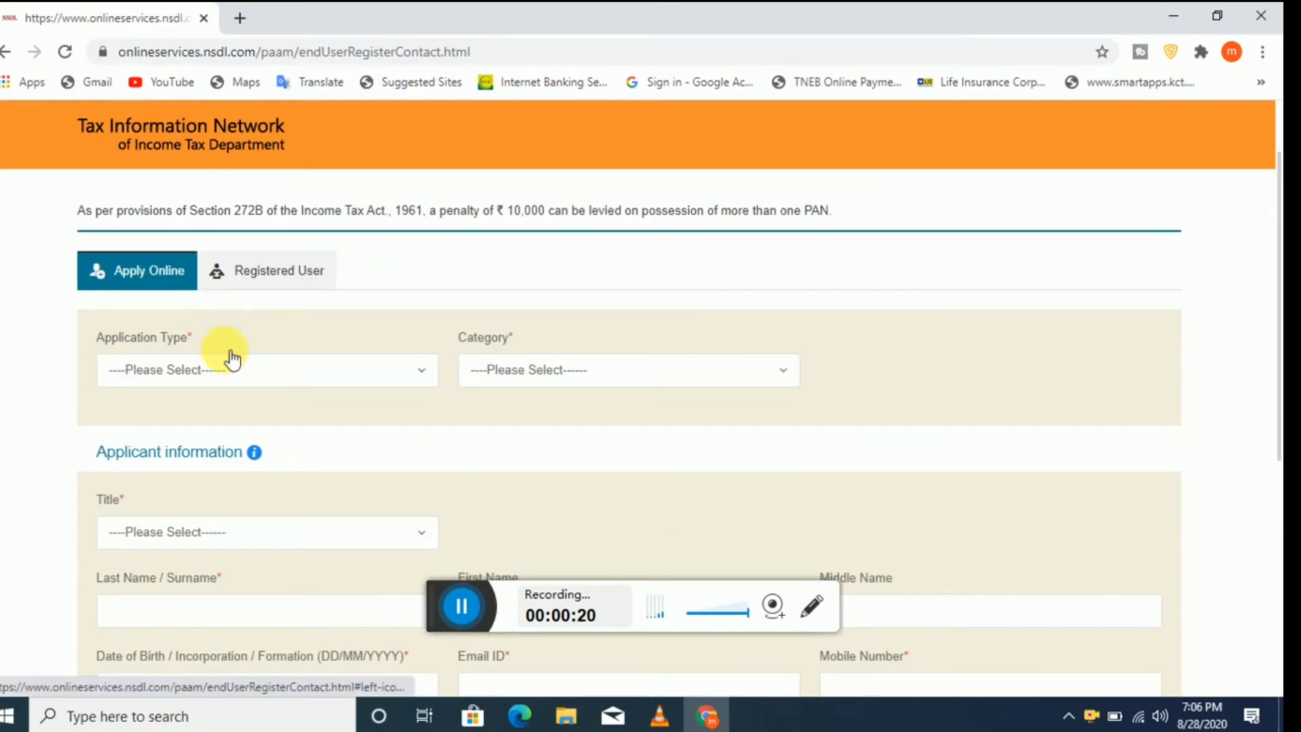
{"action": "left_click", "coordinate": [285, 373]}
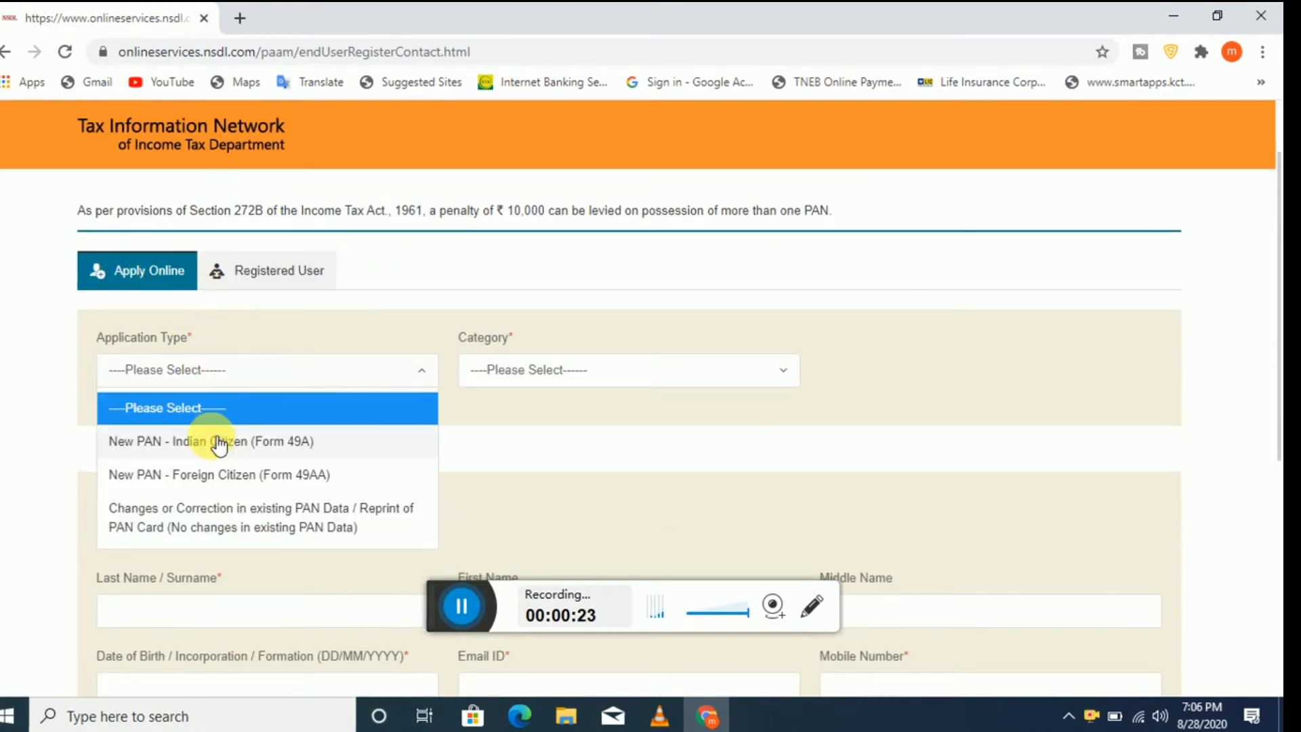
{"action": "left_click", "coordinate": [286, 442]}
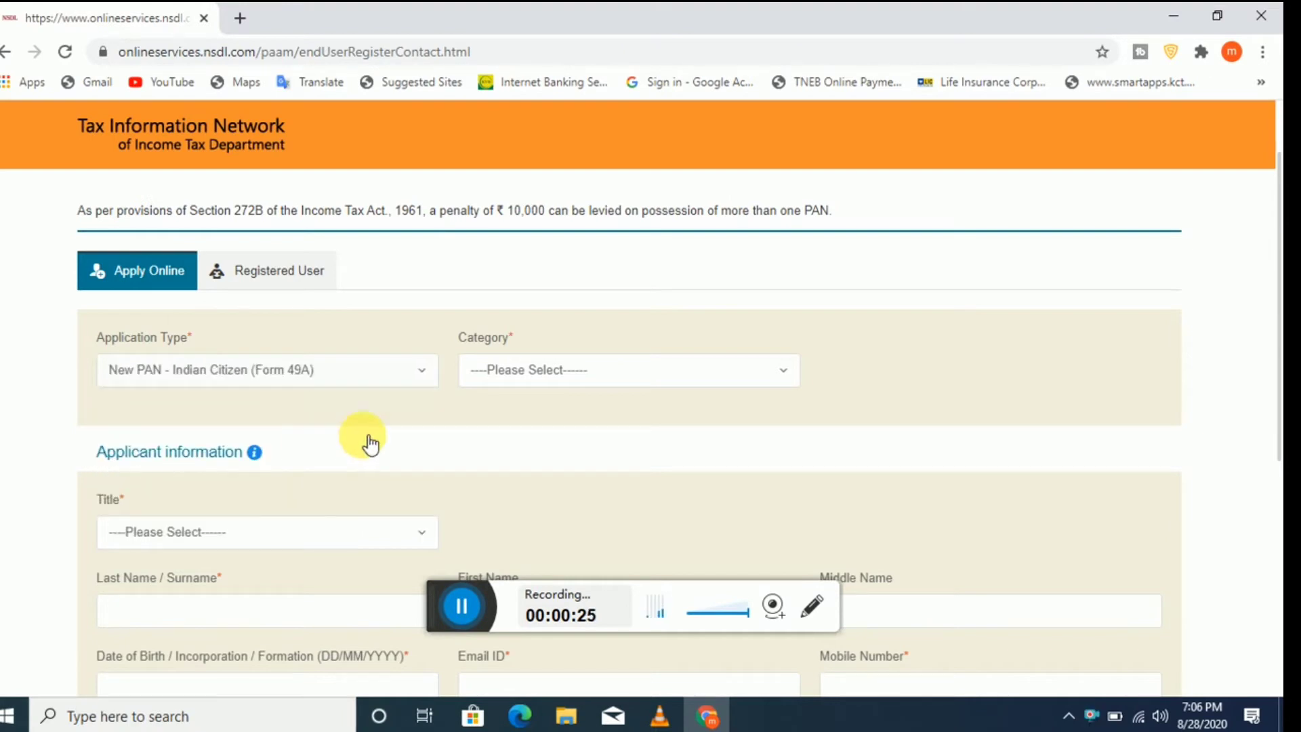
{"action": "left_click", "coordinate": [639, 384]}
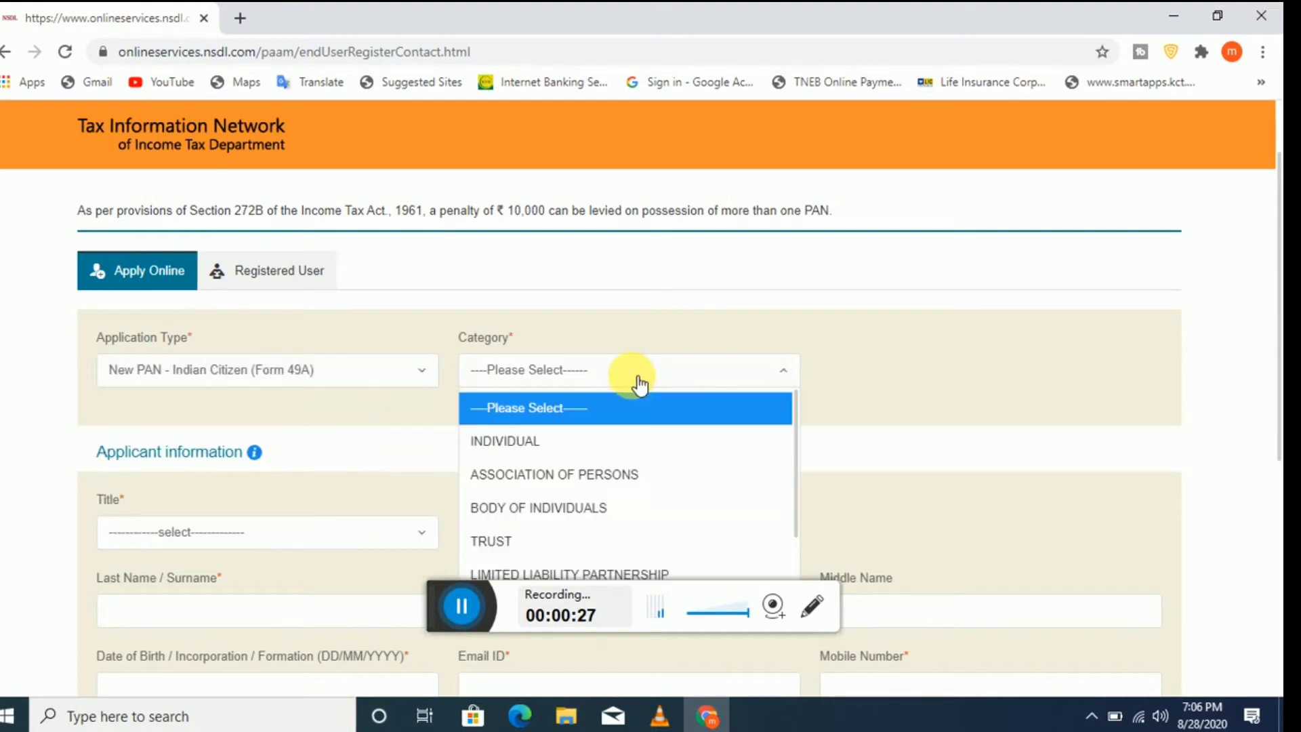
{"action": "left_click", "coordinate": [539, 442]}
{"action": "scroll", "coordinate": [599, 430], "scroll_direction": "down", "scroll_amount": 3}
{"action": "scroll", "coordinate": [600, 428], "scroll_direction": "up", "scroll_amount": 1}
{"action": "scroll", "coordinate": [600, 428], "scroll_direction": "up", "scroll_amount": 1}
{"action": "scroll", "coordinate": [595, 427], "scroll_direction": "down", "scroll_amount": 1}
{"action": "left_click", "coordinate": [227, 441]}
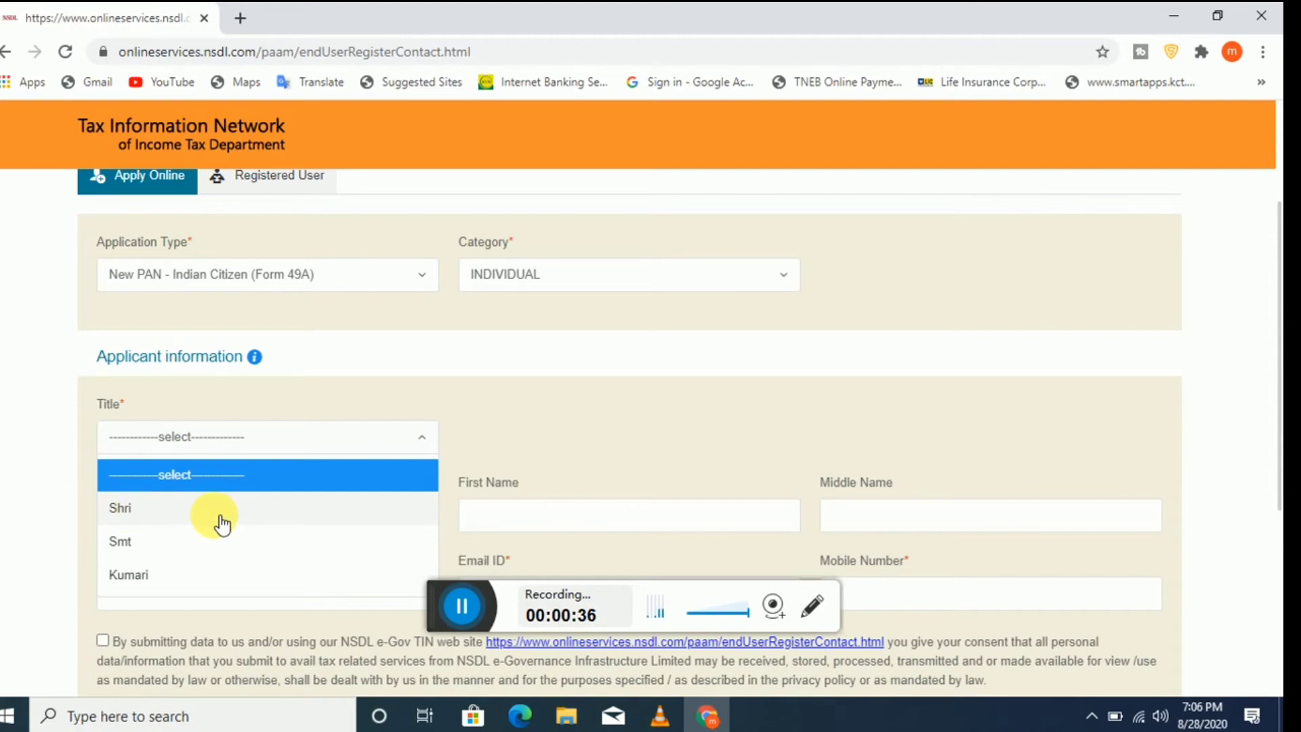
Step: Select Shri as the applicant's title
{"action": "left_click", "coordinate": [261, 509]}
{"action": "scroll", "coordinate": [364, 465], "scroll_direction": "down", "scroll_amount": 1}
{"action": "scroll", "coordinate": [363, 465], "scroll_direction": "up", "scroll_amount": 1}
{"action": "scroll", "coordinate": [366, 468], "scroll_direction": "down", "scroll_amount": 1}
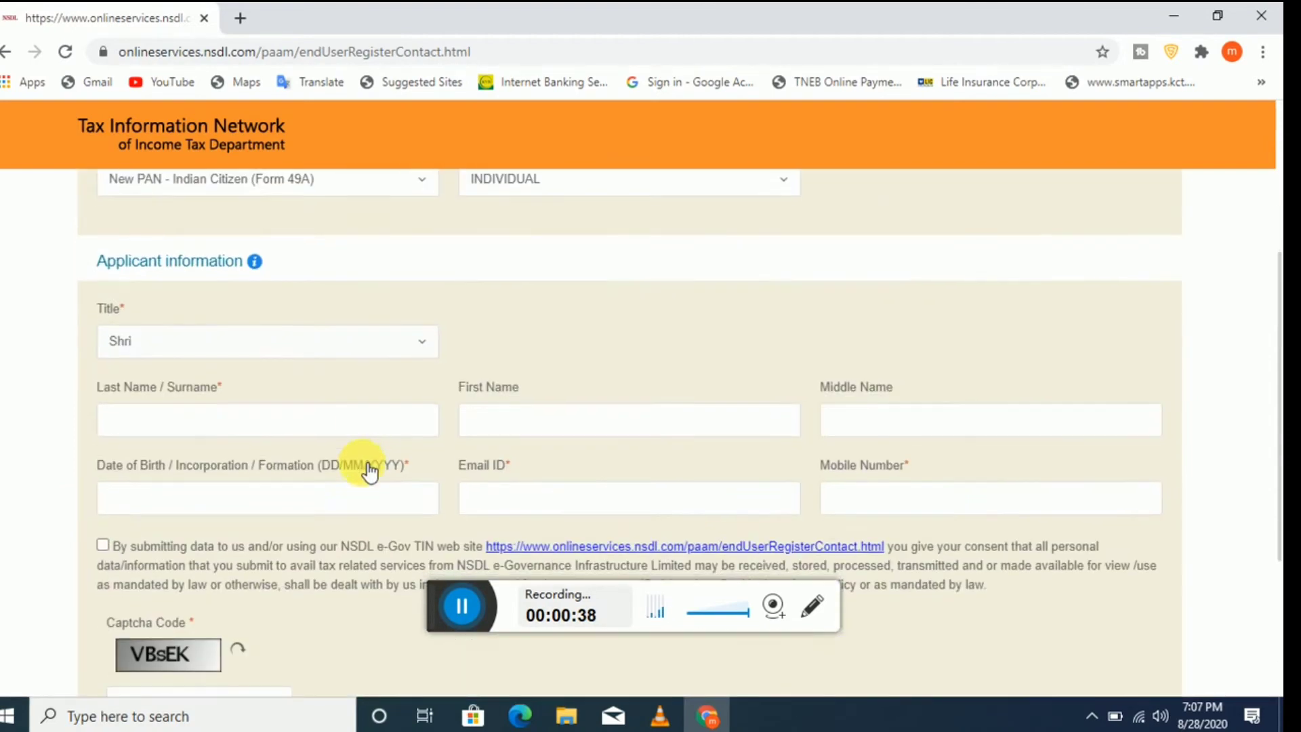
{"action": "scroll", "coordinate": [410, 468], "scroll_direction": "down", "scroll_amount": 1}
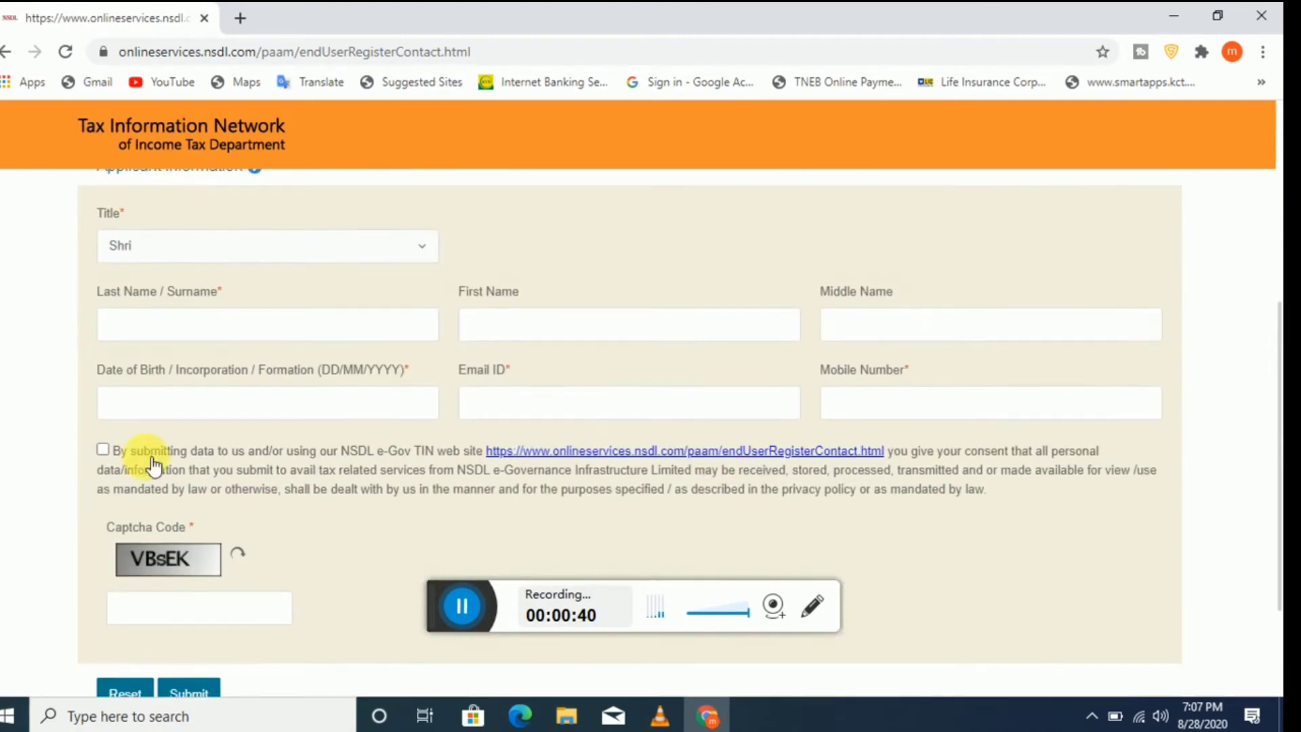
{"action": "scroll", "coordinate": [434, 345], "scroll_direction": "up", "scroll_amount": 1}
Step: Enter the applicant's last and first names, dismissing the saved name suggestions
{"action": "left_click", "coordinate": [511, 422]}
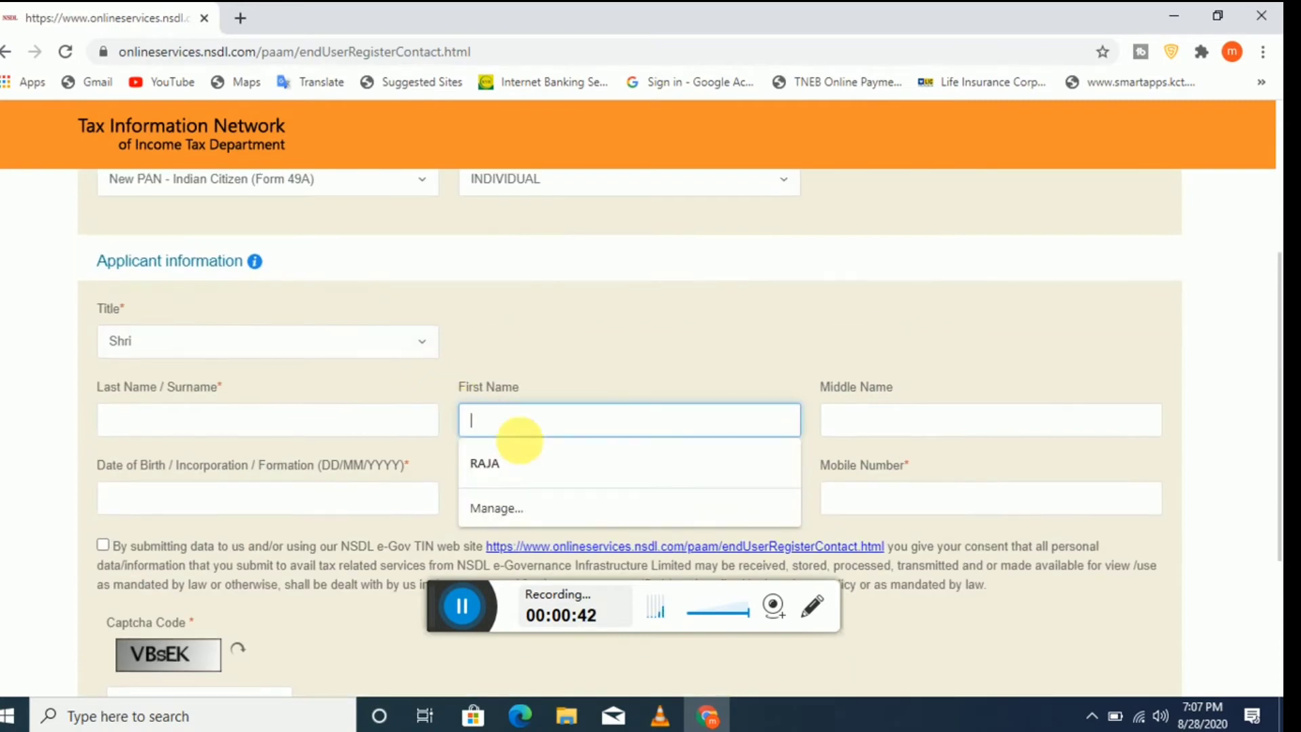
{"action": "left_click", "coordinate": [698, 340]}
{"action": "left_click", "coordinate": [504, 419]}
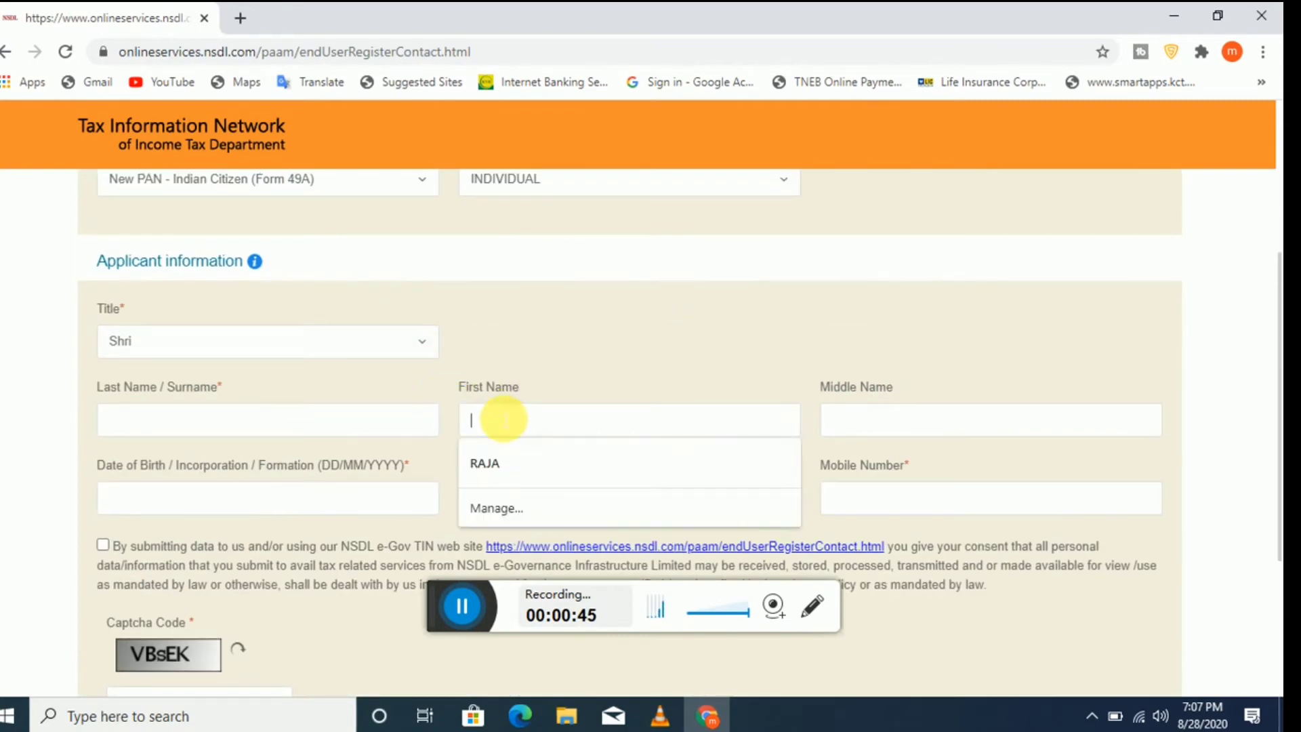
{"action": "left_click", "coordinate": [462, 605]}
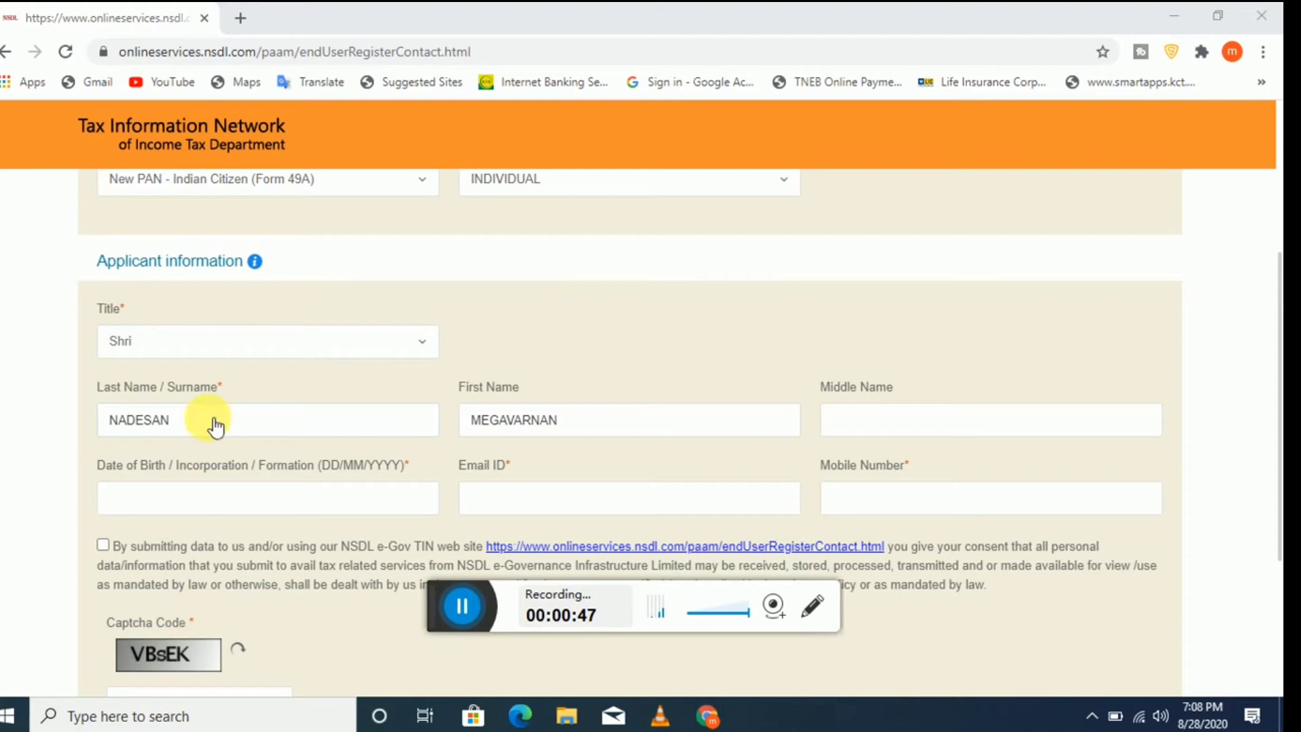
{"action": "left_click", "coordinate": [282, 493]}
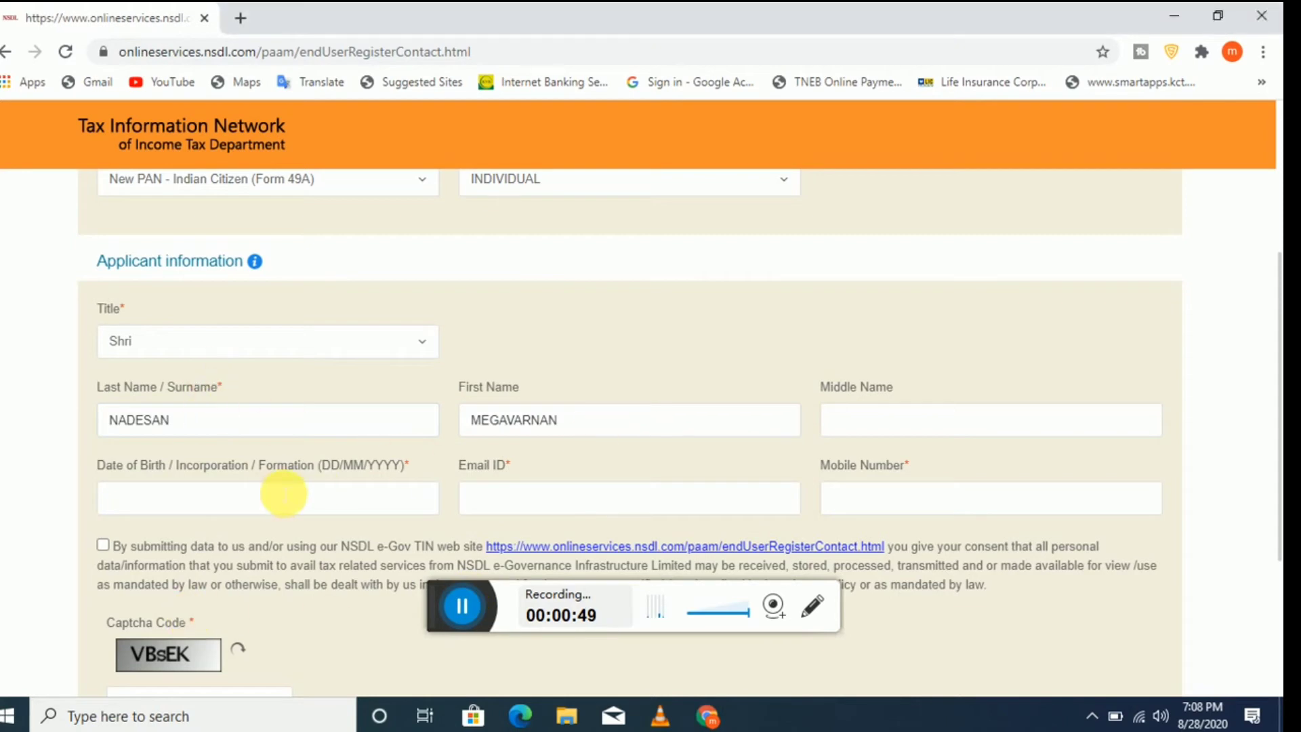
{"action": "left_click", "coordinate": [362, 501]}
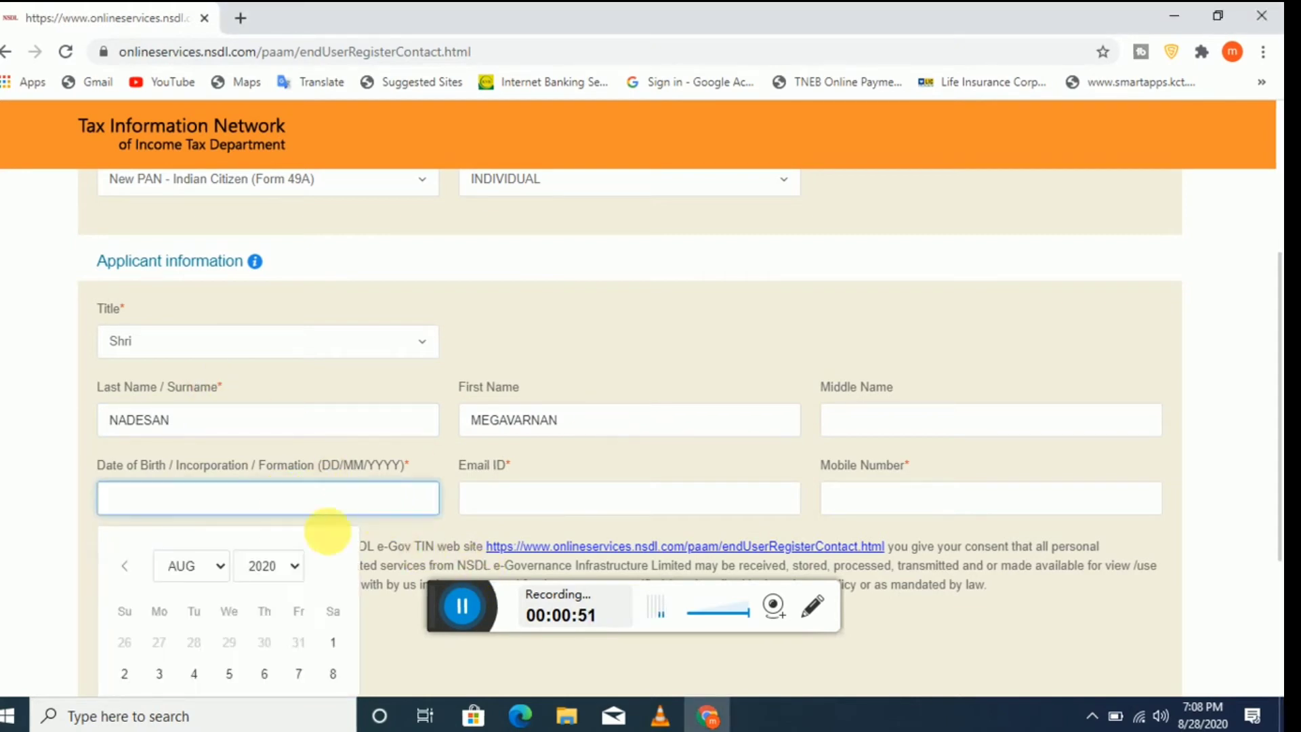
{"action": "left_click", "coordinate": [291, 568]}
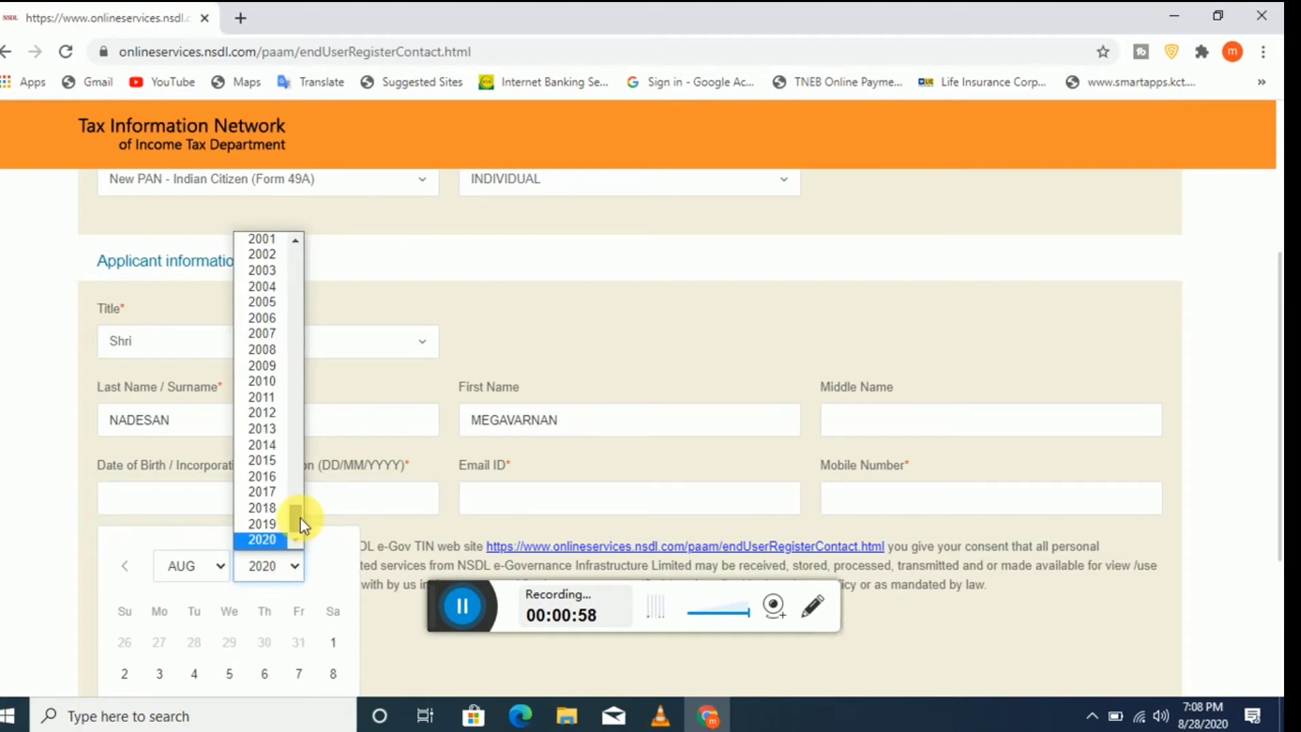
{"action": "left_click_drag", "start_coordinate": [298, 522], "coordinate": [298, 489]}
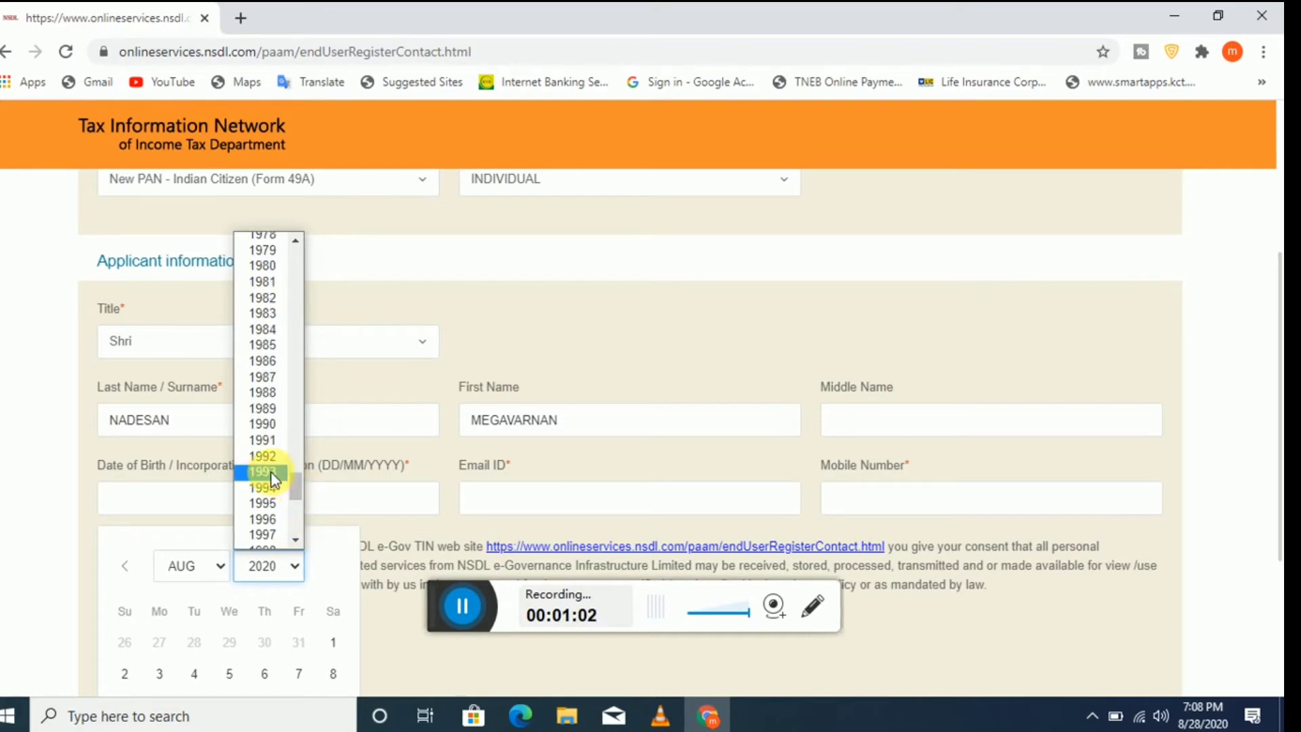
{"action": "left_click", "coordinate": [267, 408]}
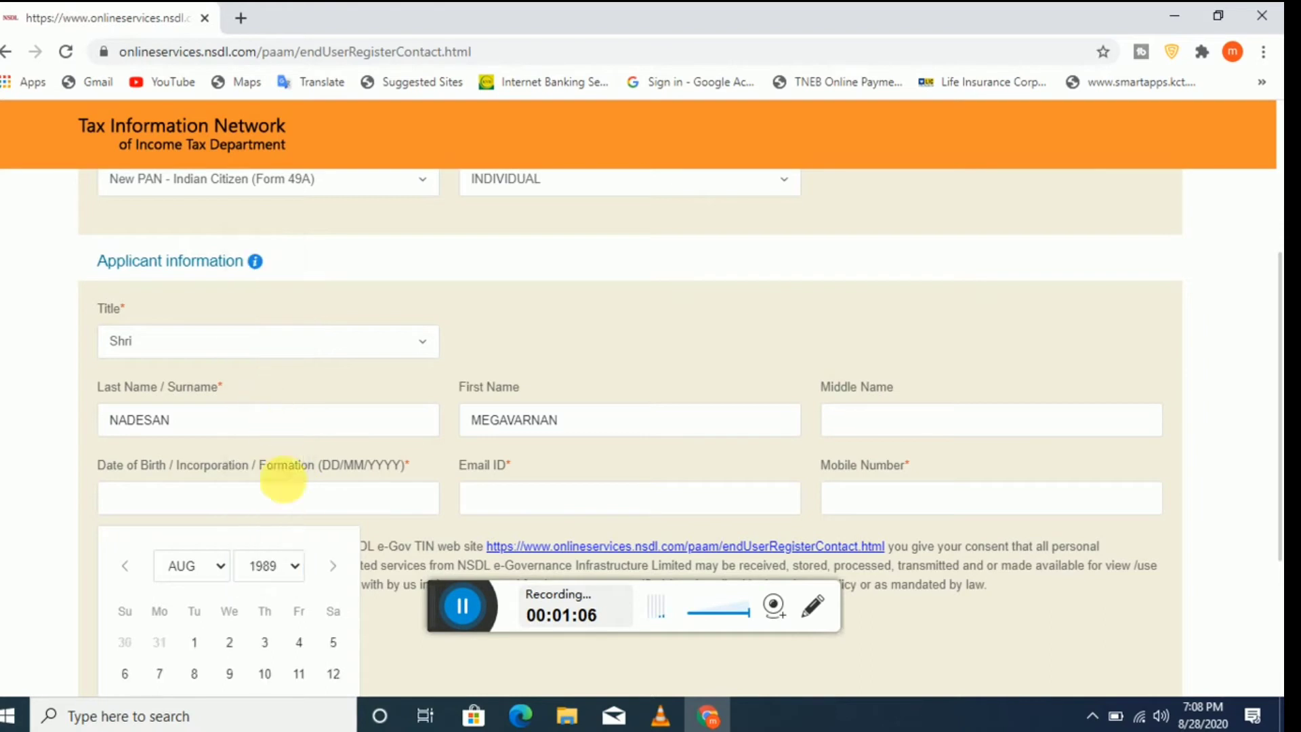
{"action": "left_click", "coordinate": [216, 574]}
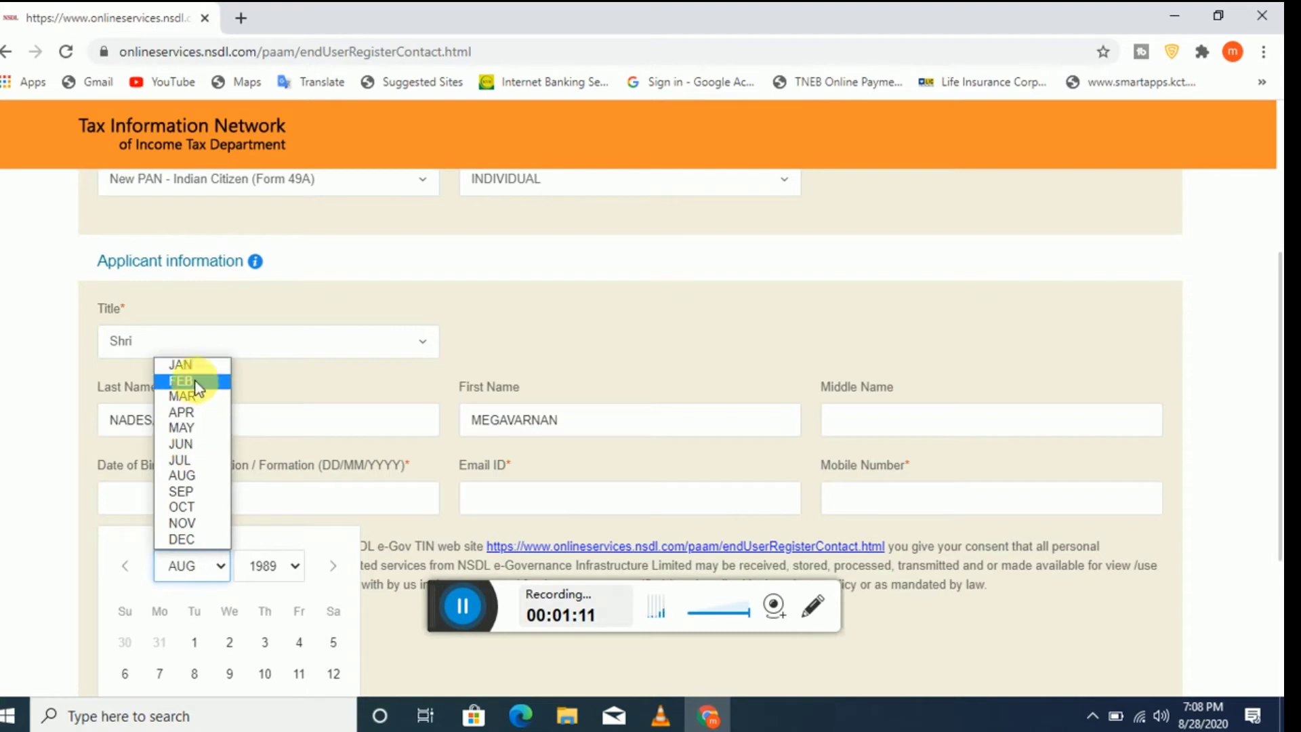
{"action": "left_click", "coordinate": [185, 412]}
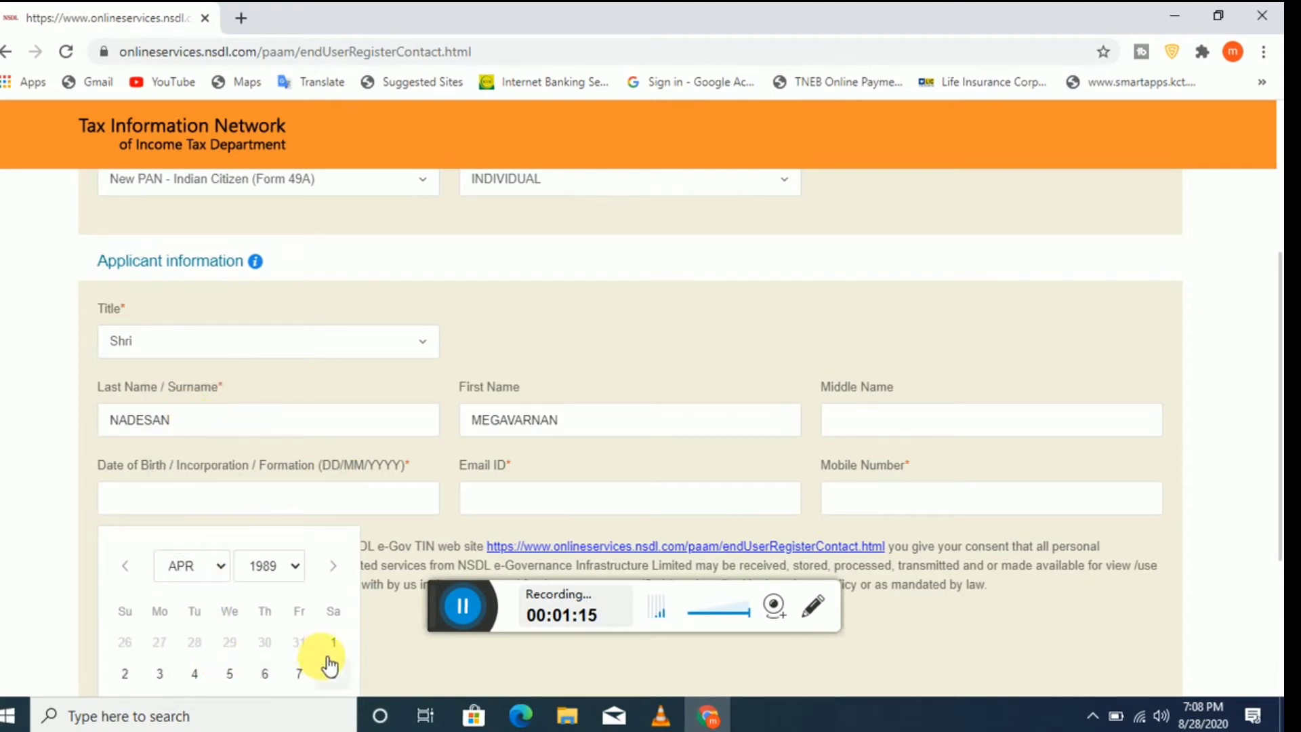
{"action": "scroll", "coordinate": [322, 651], "scroll_direction": "down", "scroll_amount": 1}
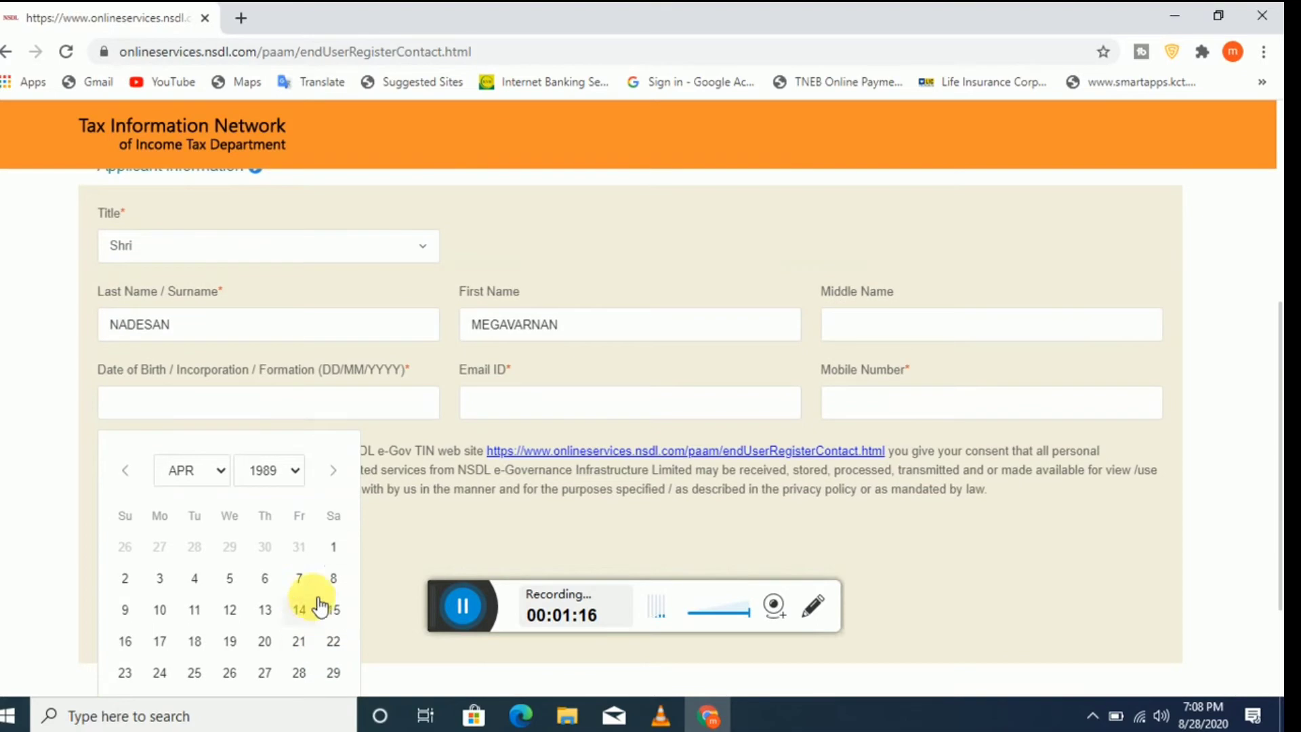
{"action": "left_click", "coordinate": [163, 612]}
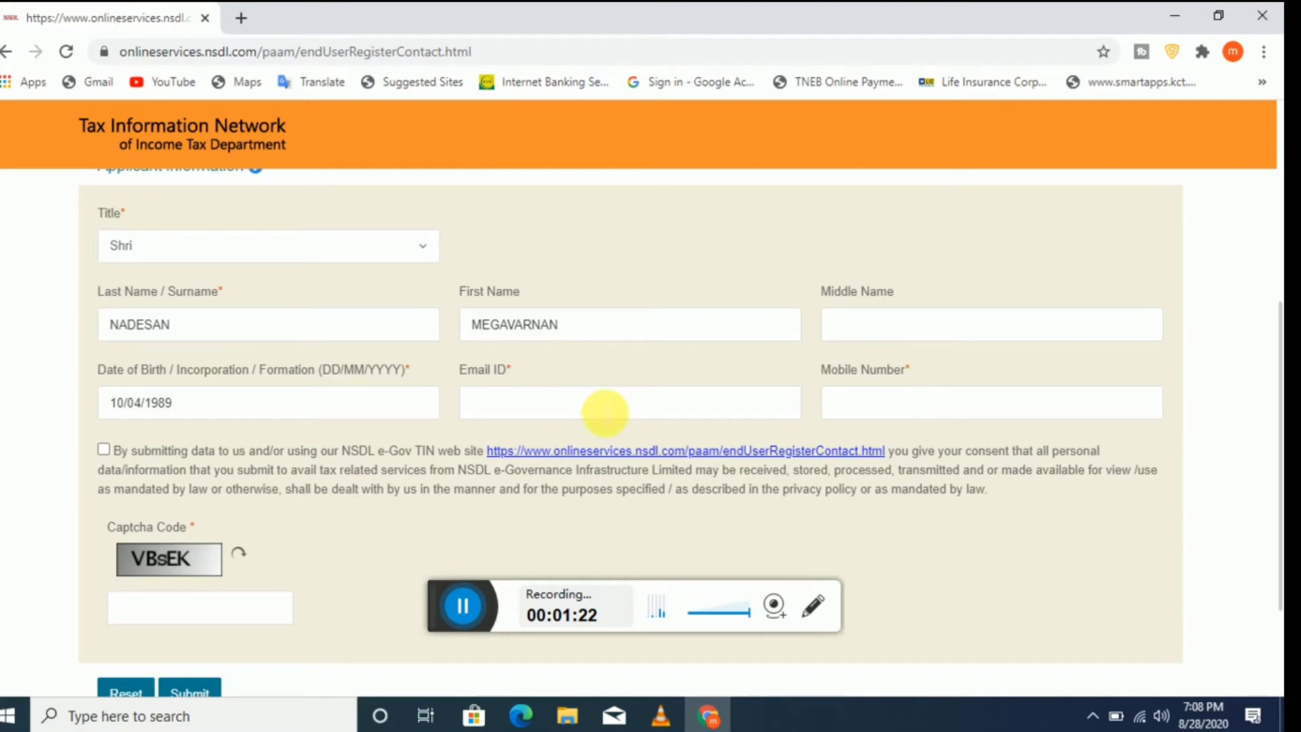
Step: Fill in the e-mail and mobile number from the saved suggestion, correcting the mobile number
{"action": "left_click", "coordinate": [606, 412]}
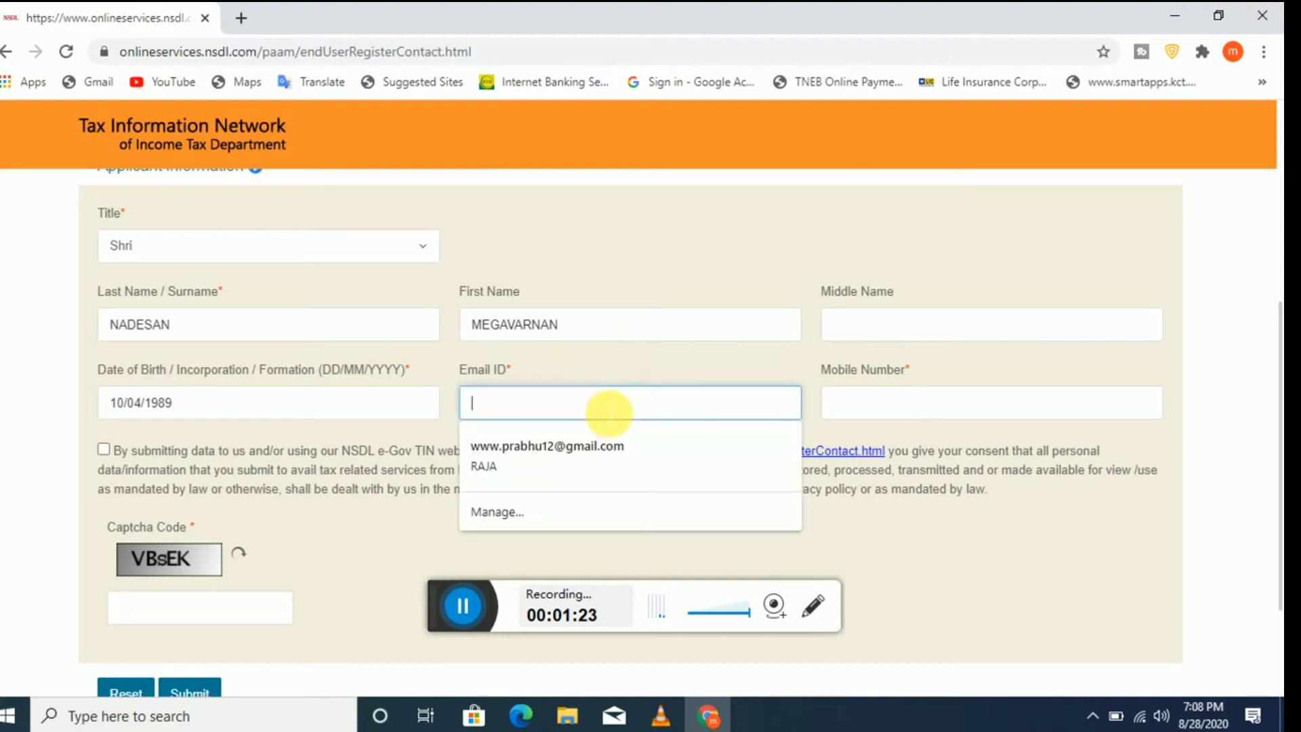
{"action": "left_click", "coordinate": [567, 449]}
{"action": "left_click", "coordinate": [956, 417]}
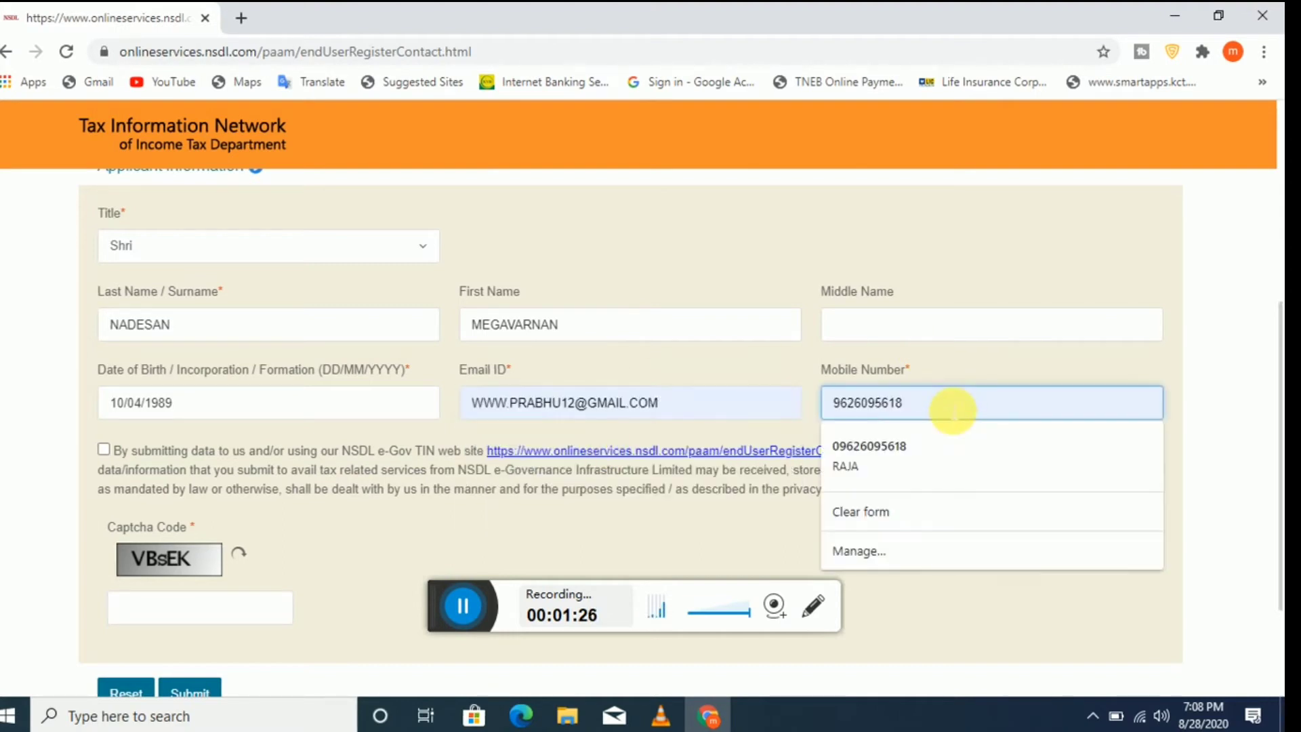
{"action": "key", "text": "BackSpace"}
{"action": "key", "text": "BackSpace"}
{"action": "key", "text": "BackSpace"}
{"action": "key", "text": "BackSpace"}
{"action": "key", "text": "BackSpace"}
{"action": "key", "text": "BackSpace"}
{"action": "key", "text": "BackSpace"}
{"action": "key", "text": "BackSpace"}
{"action": "key", "text": "BackSpace"}
{"action": "key", "text": "BackSpace"}
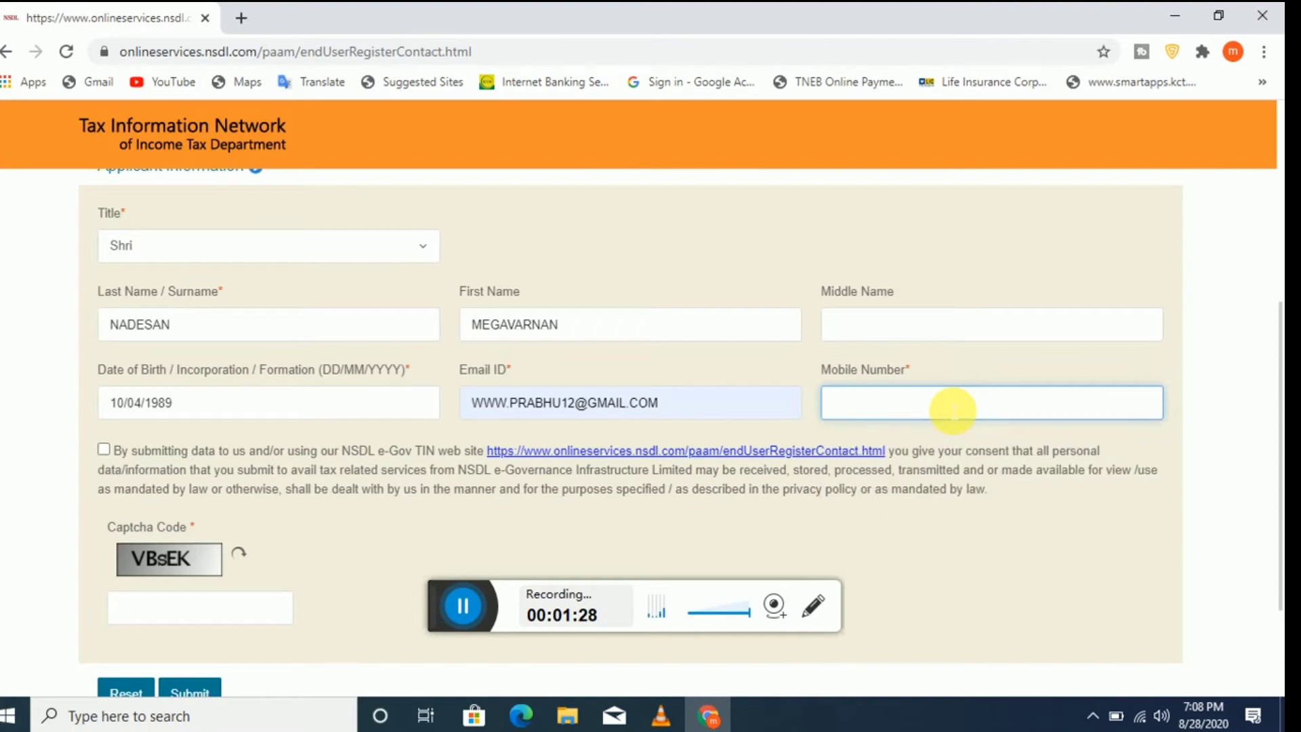
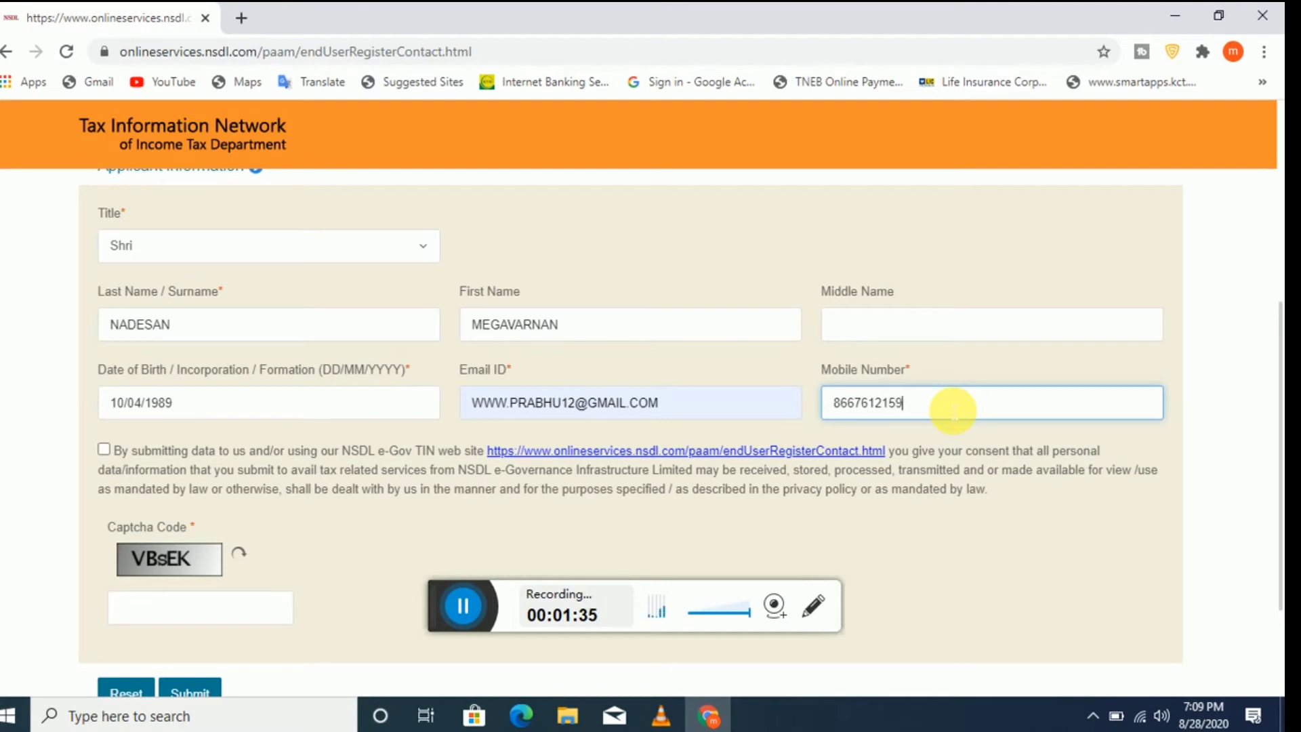
Step: Accept the data consent statement, enter the captcha code and submit the registration
{"action": "left_click", "coordinate": [104, 450]}
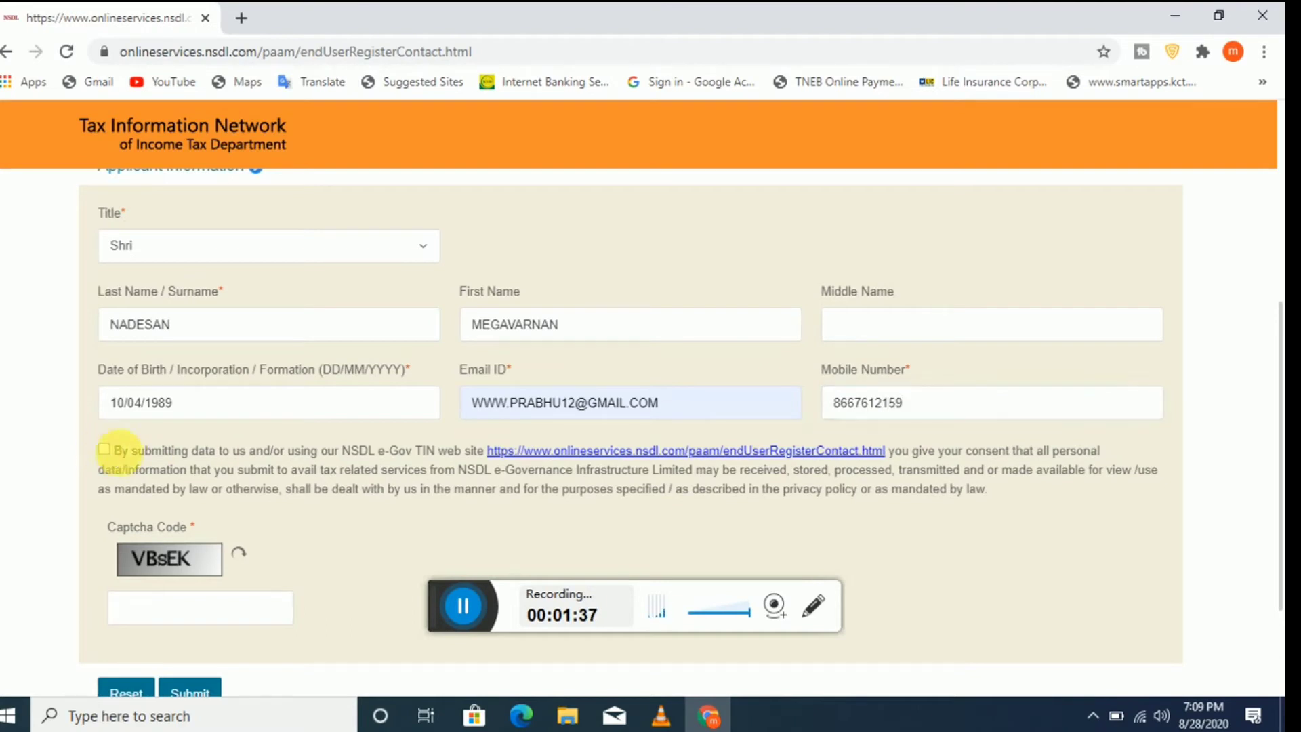
{"action": "left_click", "coordinate": [223, 613]}
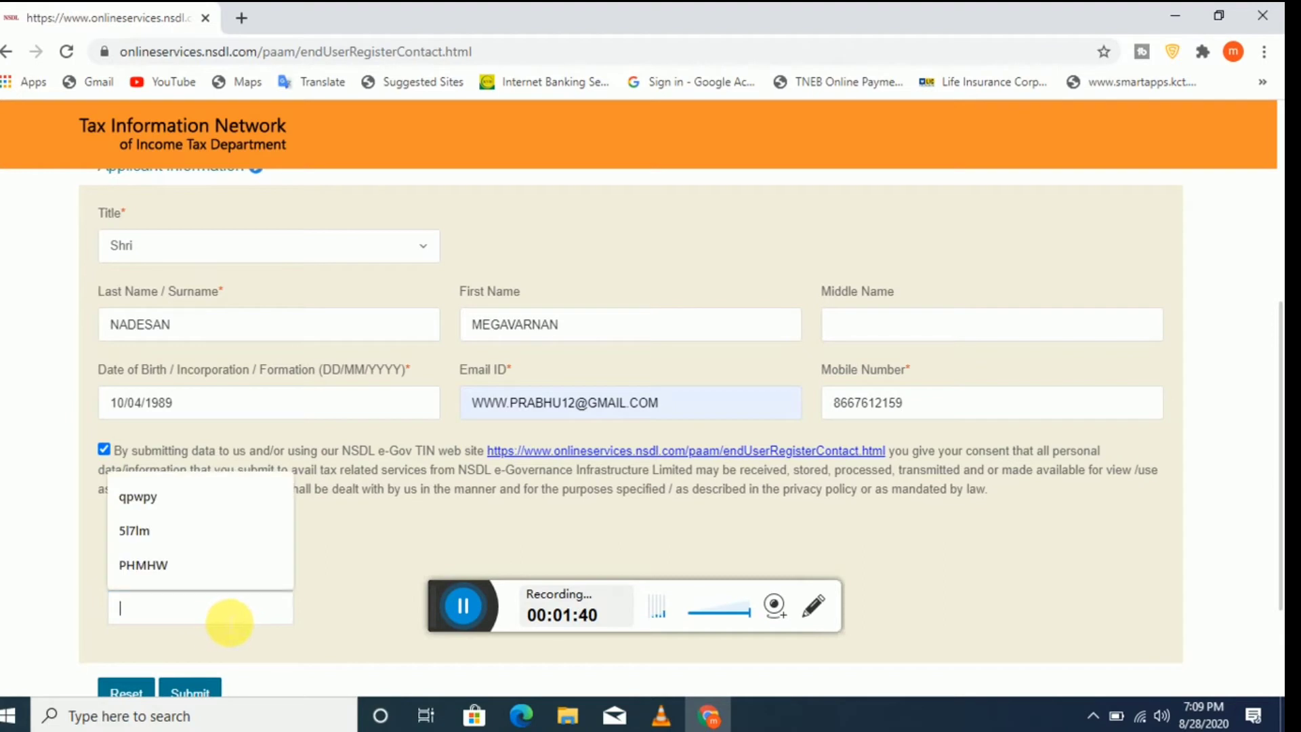
{"action": "type", "text": "VBSEK"}
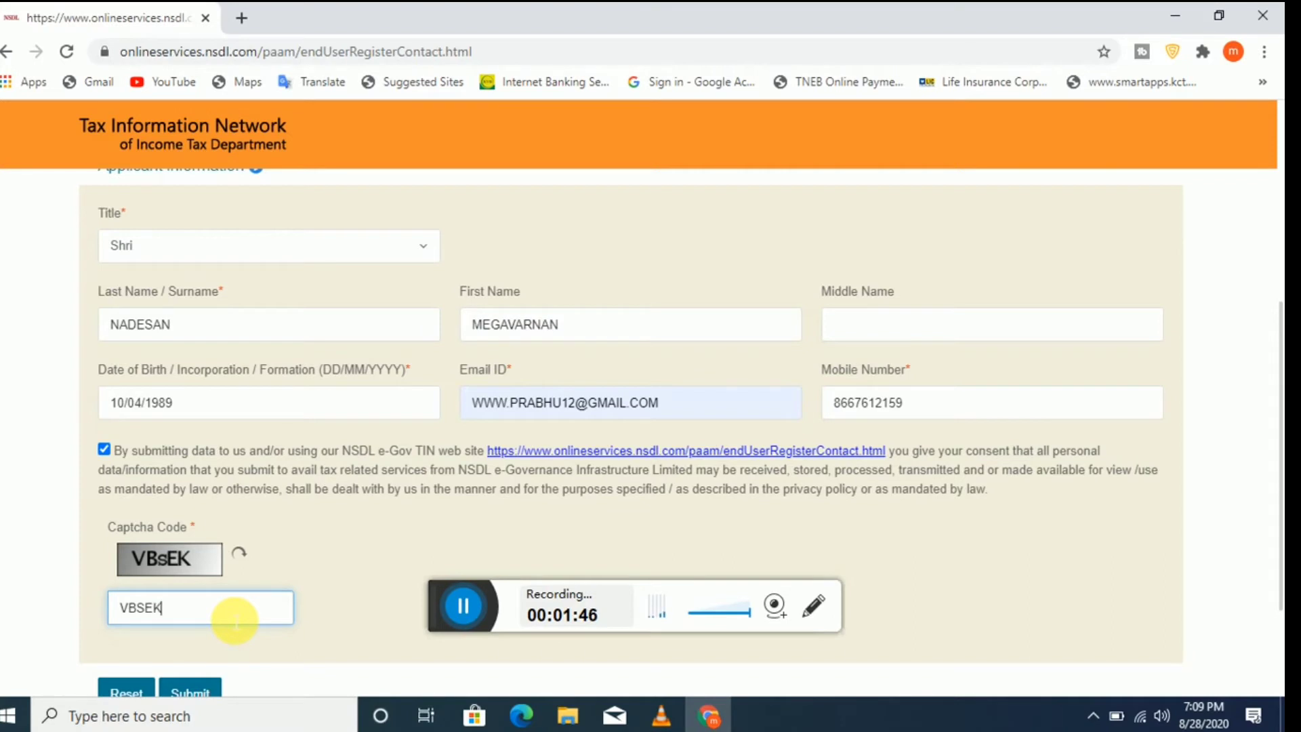
{"action": "scroll", "coordinate": [236, 620], "scroll_direction": "down", "scroll_amount": 1}
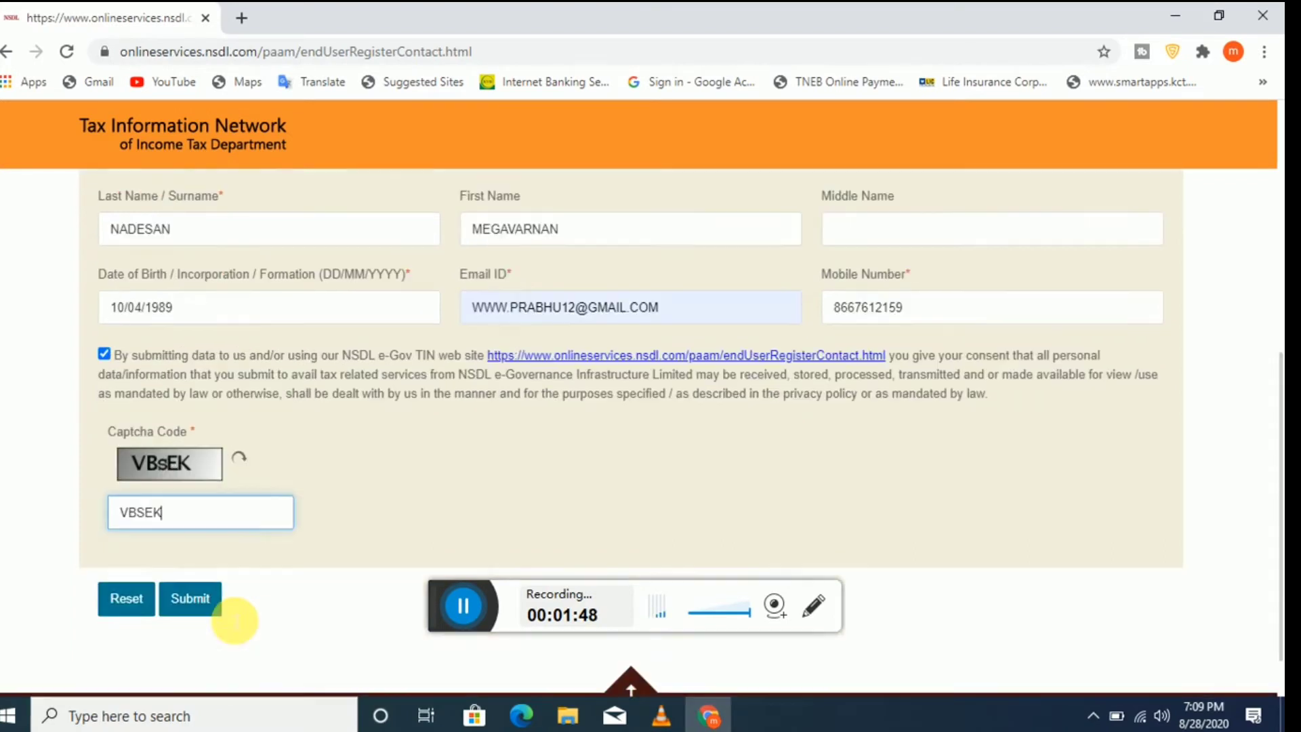
{"action": "scroll", "coordinate": [236, 619], "scroll_direction": "up", "scroll_amount": 5}
{"action": "scroll", "coordinate": [237, 618], "scroll_direction": "down", "scroll_amount": 3}
{"action": "scroll", "coordinate": [241, 620], "scroll_direction": "down", "scroll_amount": 3}
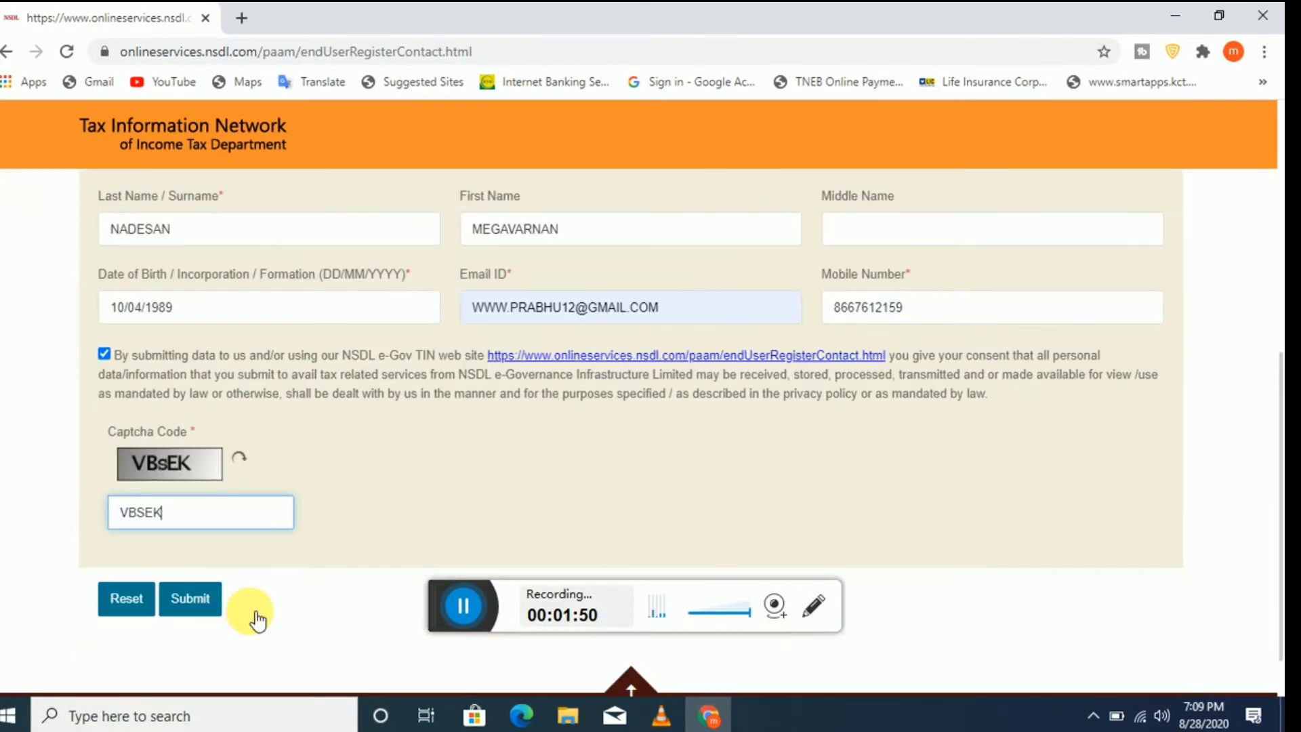
{"action": "left_click", "coordinate": [198, 540]}
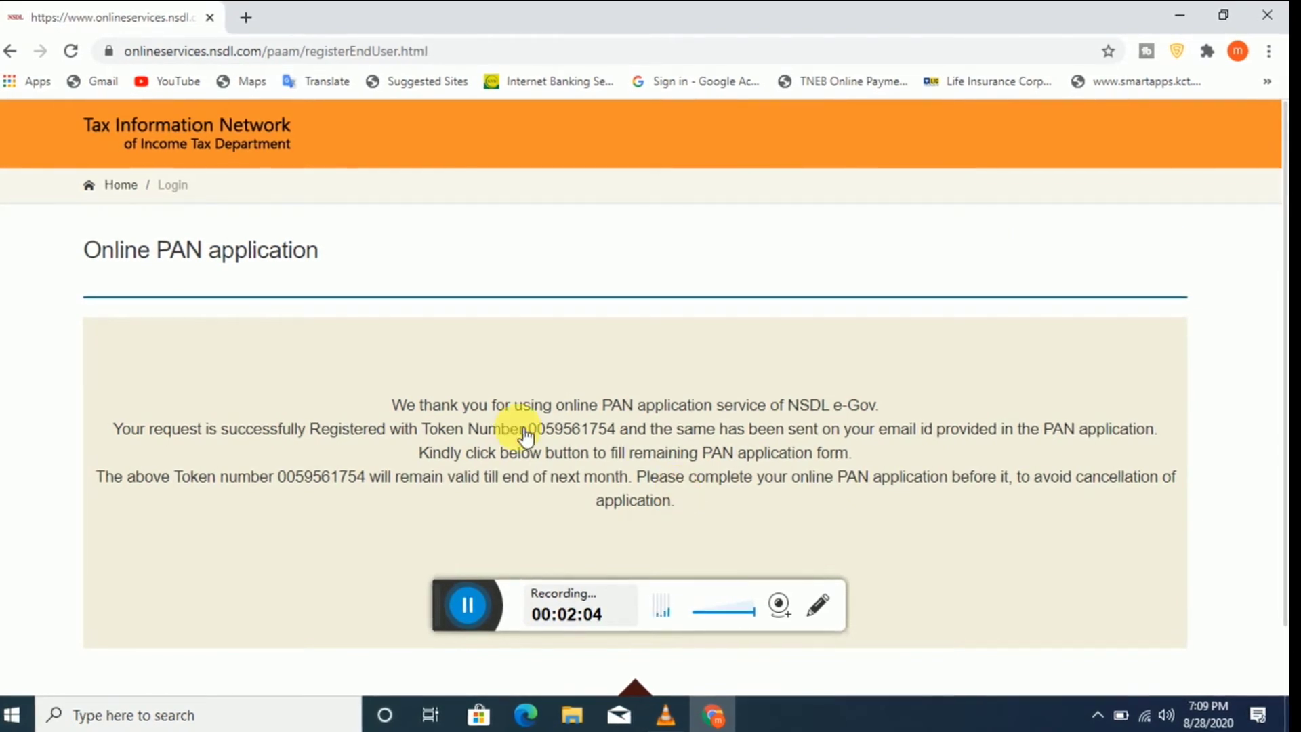
Step: Copy the registration token number from the confirmation page
{"action": "left_click_drag", "start_coordinate": [529, 431], "coordinate": [619, 430]}
{"action": "right_click", "coordinate": [619, 430]}
{"action": "left_click", "coordinate": [644, 442]}
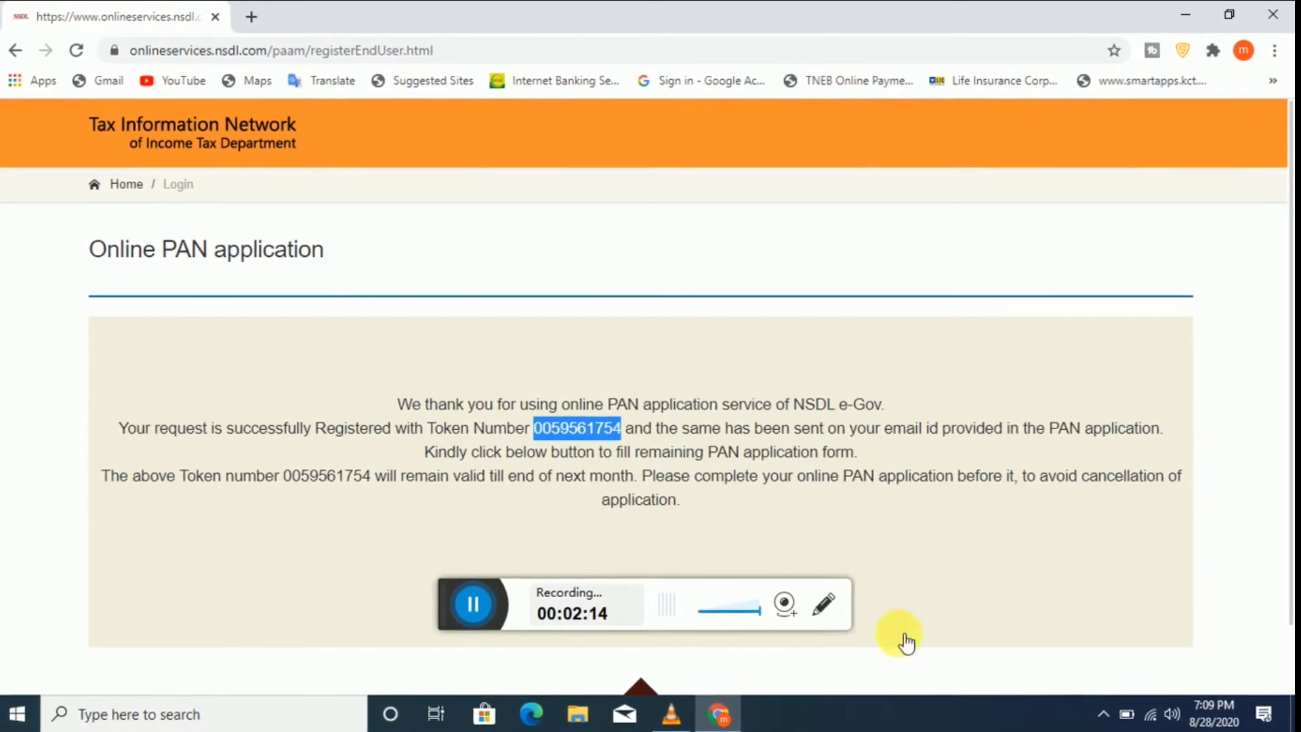
Step: Continue with the full PAN Application Form
{"action": "scroll", "coordinate": [727, 564], "scroll_direction": "down", "scroll_amount": 2}
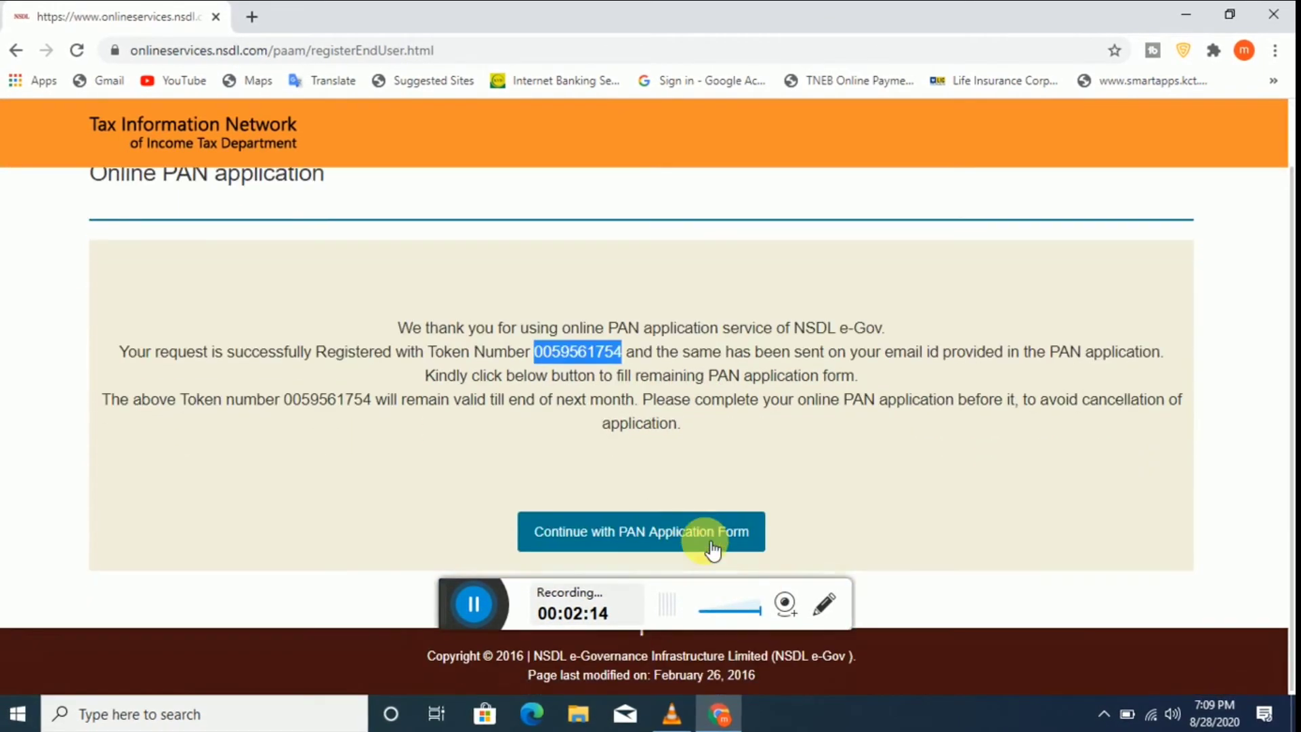
{"action": "left_click", "coordinate": [642, 540]}
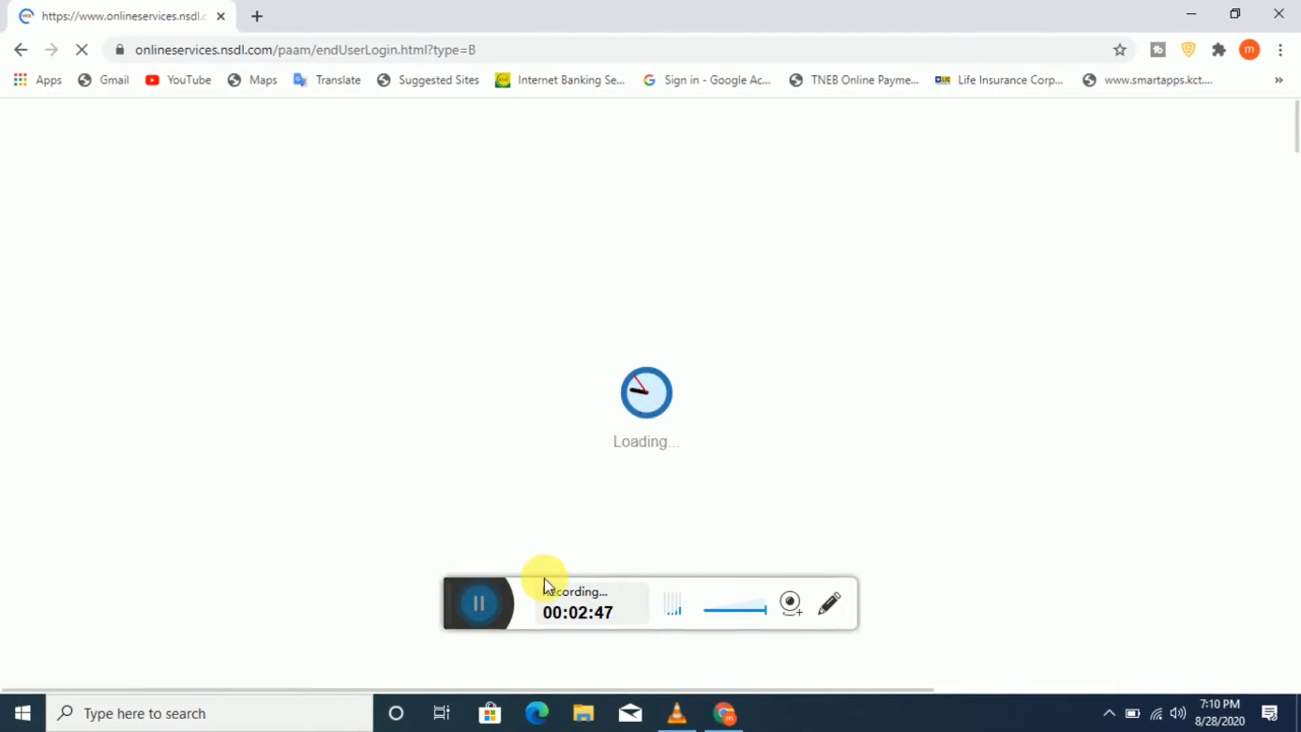
{"action": "left_click", "coordinate": [457, 588]}
Step: Choose 'Submit scanned images through e-Sign', keeping Physical PAN Card required as Yes
{"action": "left_click", "coordinate": [458, 589]}
{"action": "scroll", "coordinate": [718, 499], "scroll_direction": "down", "scroll_amount": 1}
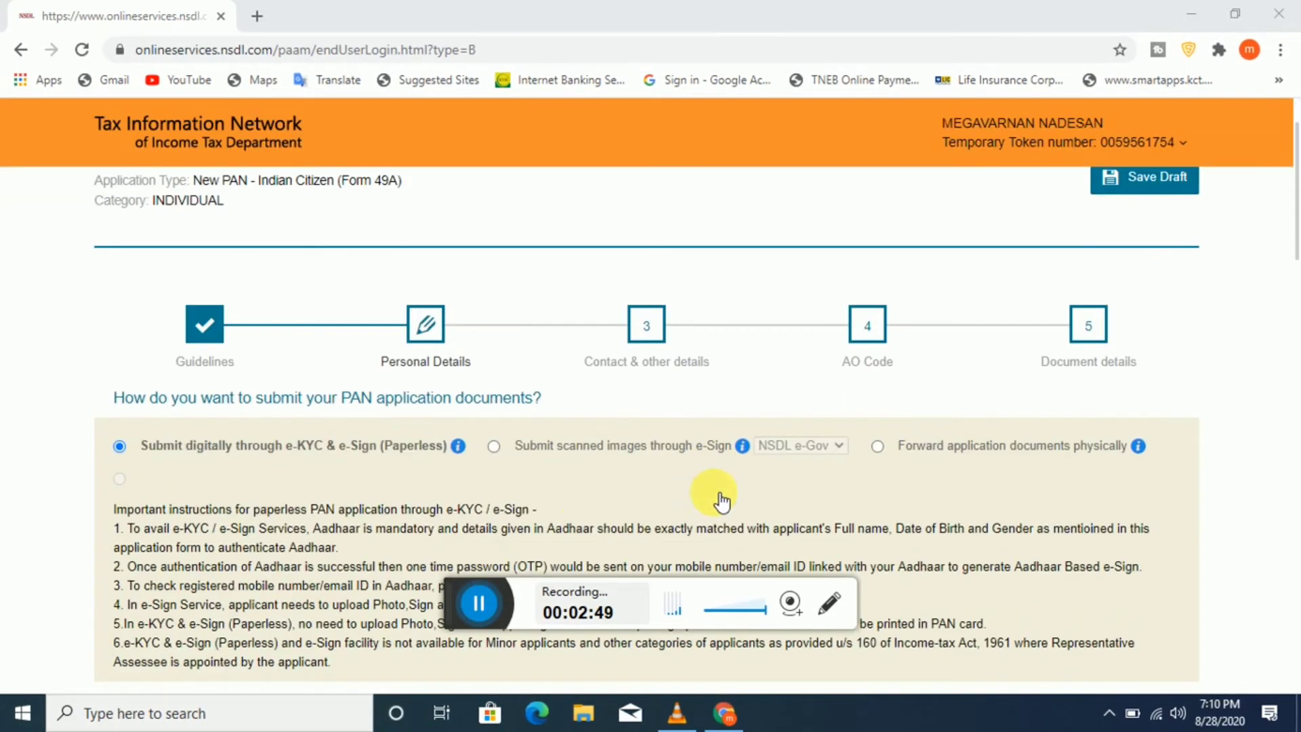
{"action": "scroll", "coordinate": [793, 470], "scroll_direction": "down", "scroll_amount": 4}
{"action": "scroll", "coordinate": [793, 470], "scroll_direction": "up", "scroll_amount": 4}
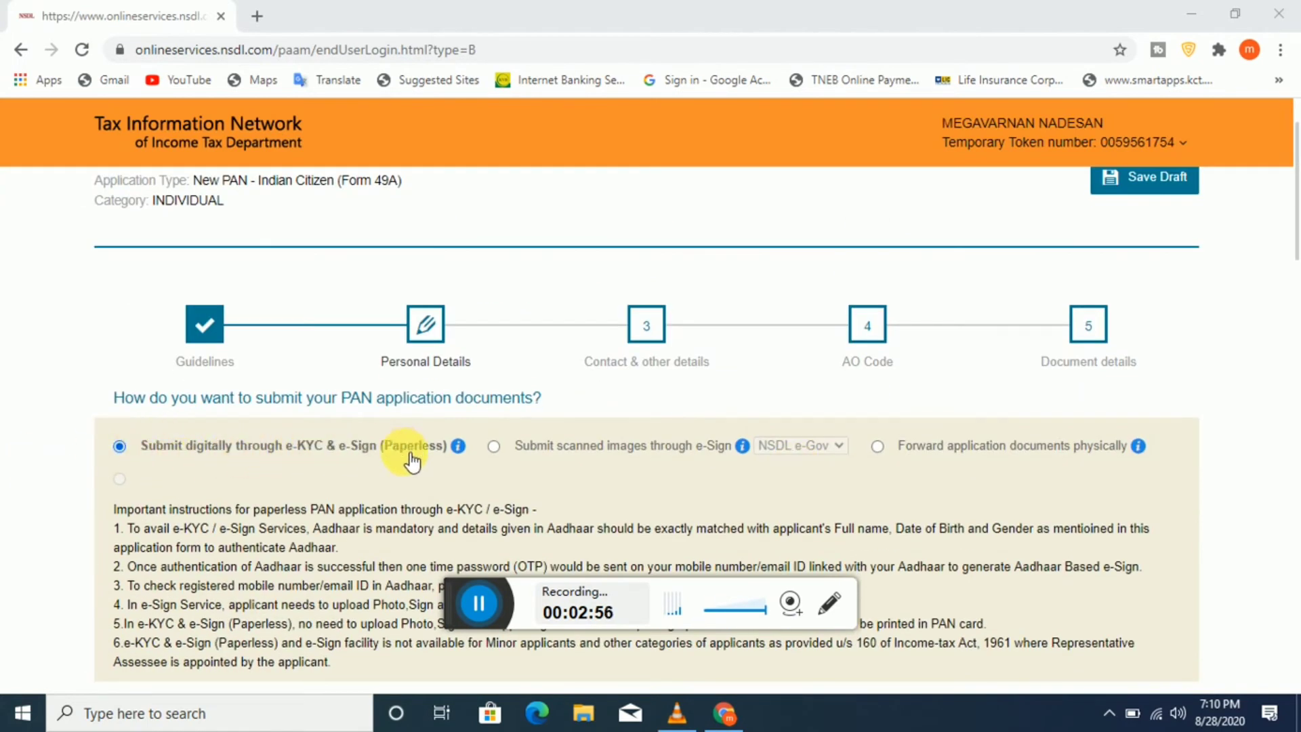
{"action": "mouse_move", "coordinate": [461, 447]}
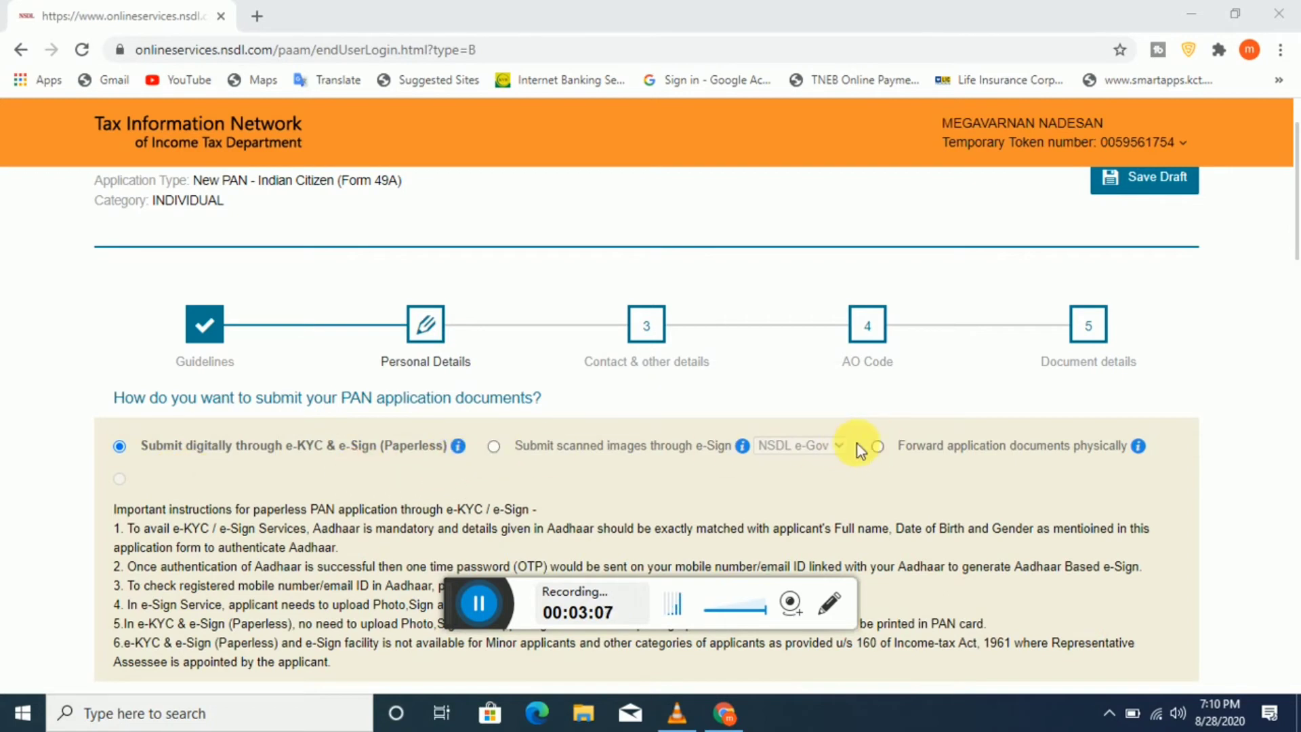
{"action": "left_click", "coordinate": [499, 446]}
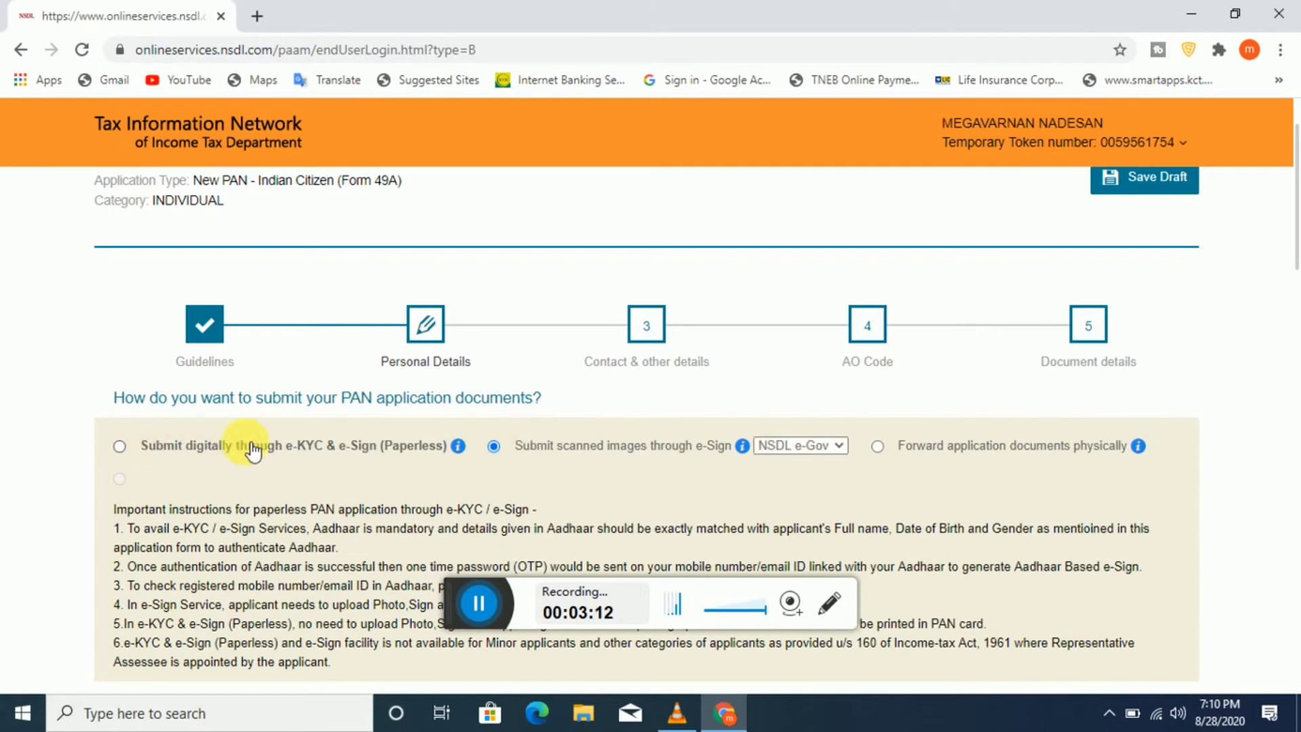
{"action": "scroll", "coordinate": [346, 451], "scroll_direction": "down", "scroll_amount": 1}
{"action": "scroll", "coordinate": [361, 454], "scroll_direction": "down", "scroll_amount": 1}
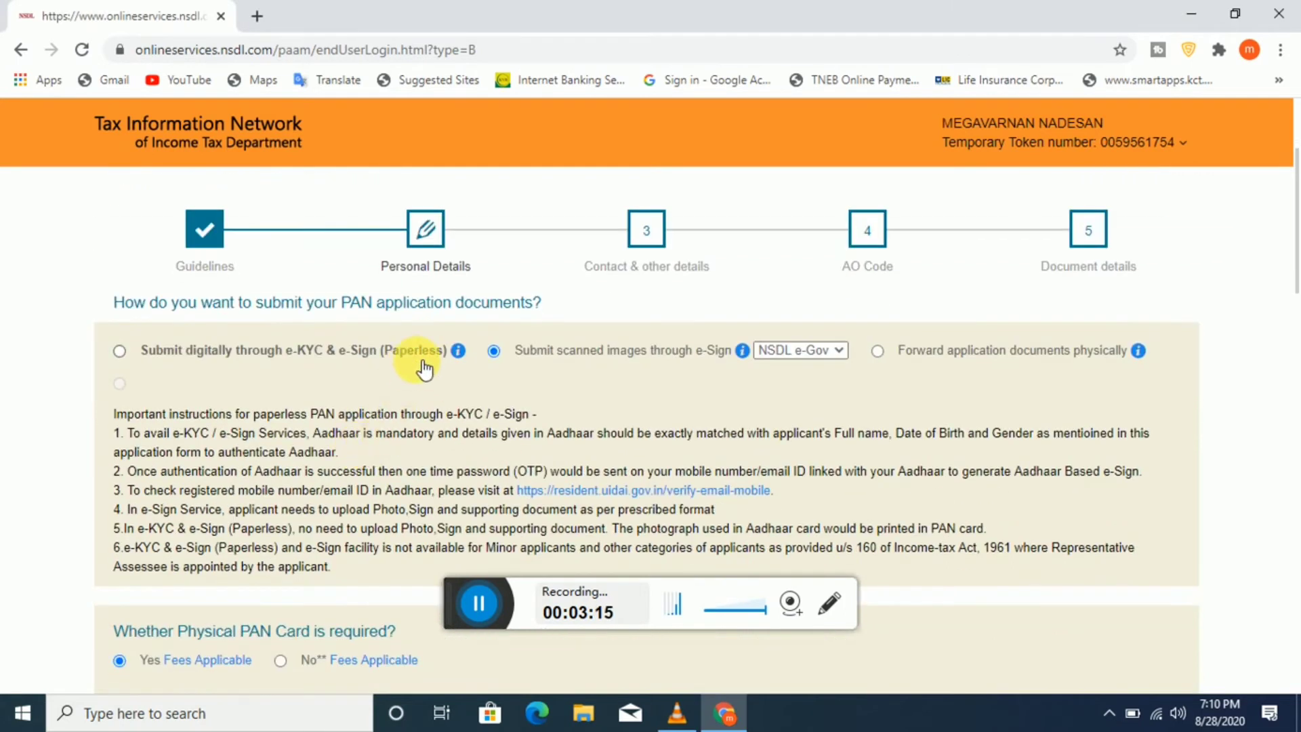
{"action": "scroll", "coordinate": [437, 358], "scroll_direction": "down", "scroll_amount": 1}
{"action": "scroll", "coordinate": [440, 356], "scroll_direction": "up", "scroll_amount": 1}
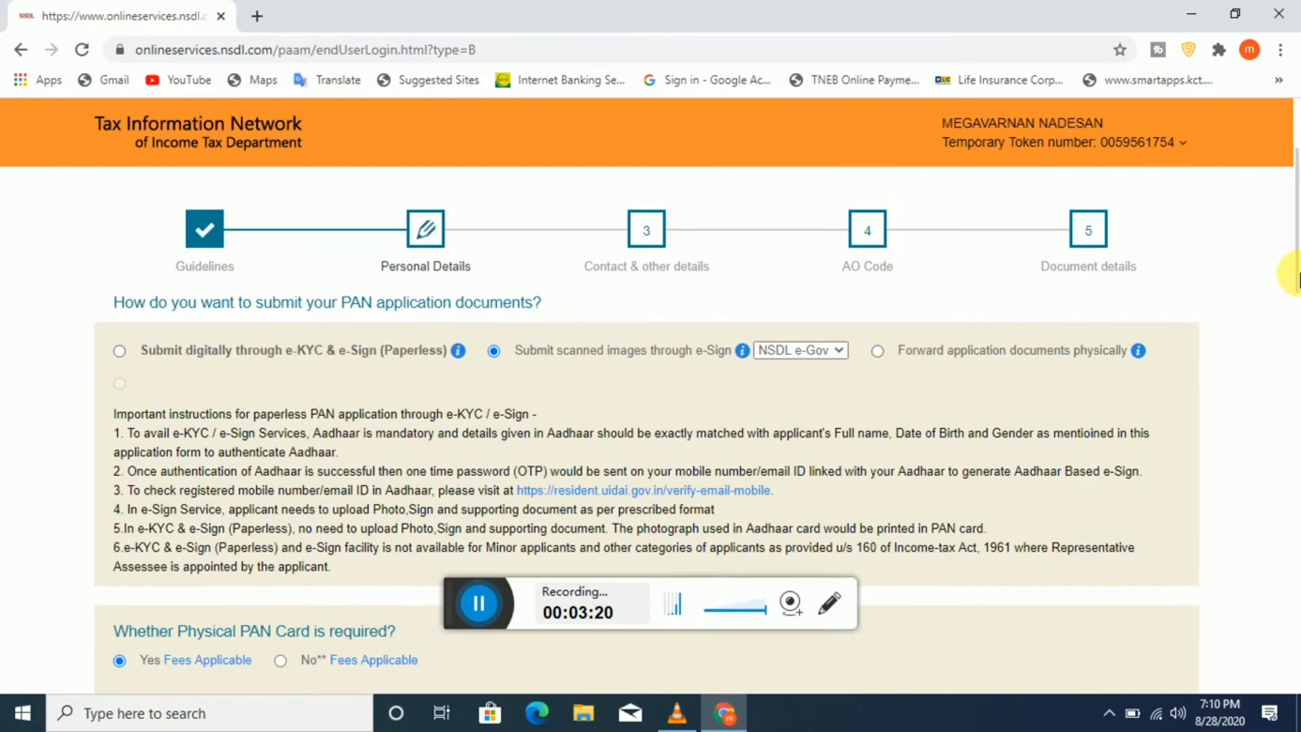
{"action": "scroll", "coordinate": [573, 500], "scroll_direction": "down", "scroll_amount": 3}
{"action": "mouse_move", "coordinate": [177, 471]}
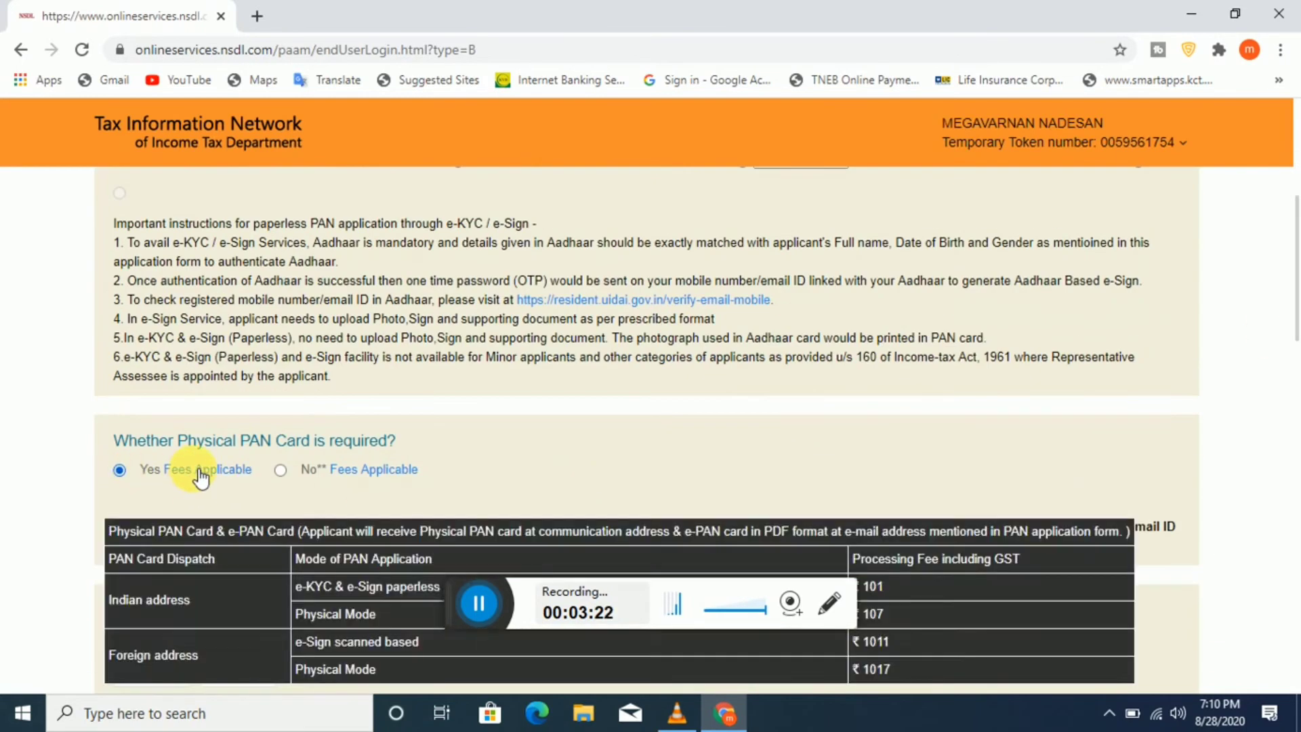
{"action": "scroll", "coordinate": [196, 475], "scroll_direction": "down", "scroll_amount": 3}
{"action": "mouse_move", "coordinate": [204, 284]}
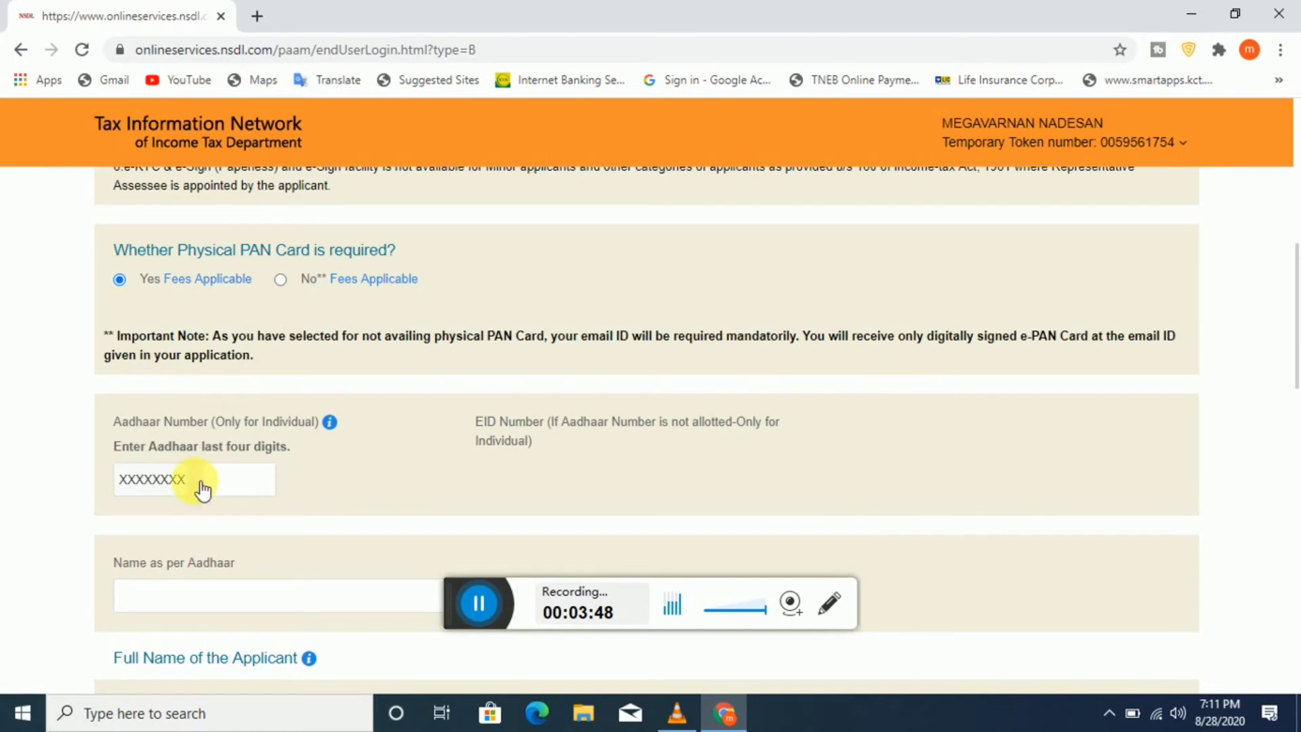
Step: Enter the last four digits of the applicant's Aadhaar number
{"action": "left_click", "coordinate": [225, 484]}
{"action": "scroll", "coordinate": [248, 451], "scroll_direction": "down", "scroll_amount": 3}
{"action": "scroll", "coordinate": [244, 453], "scroll_direction": "up", "scroll_amount": 3}
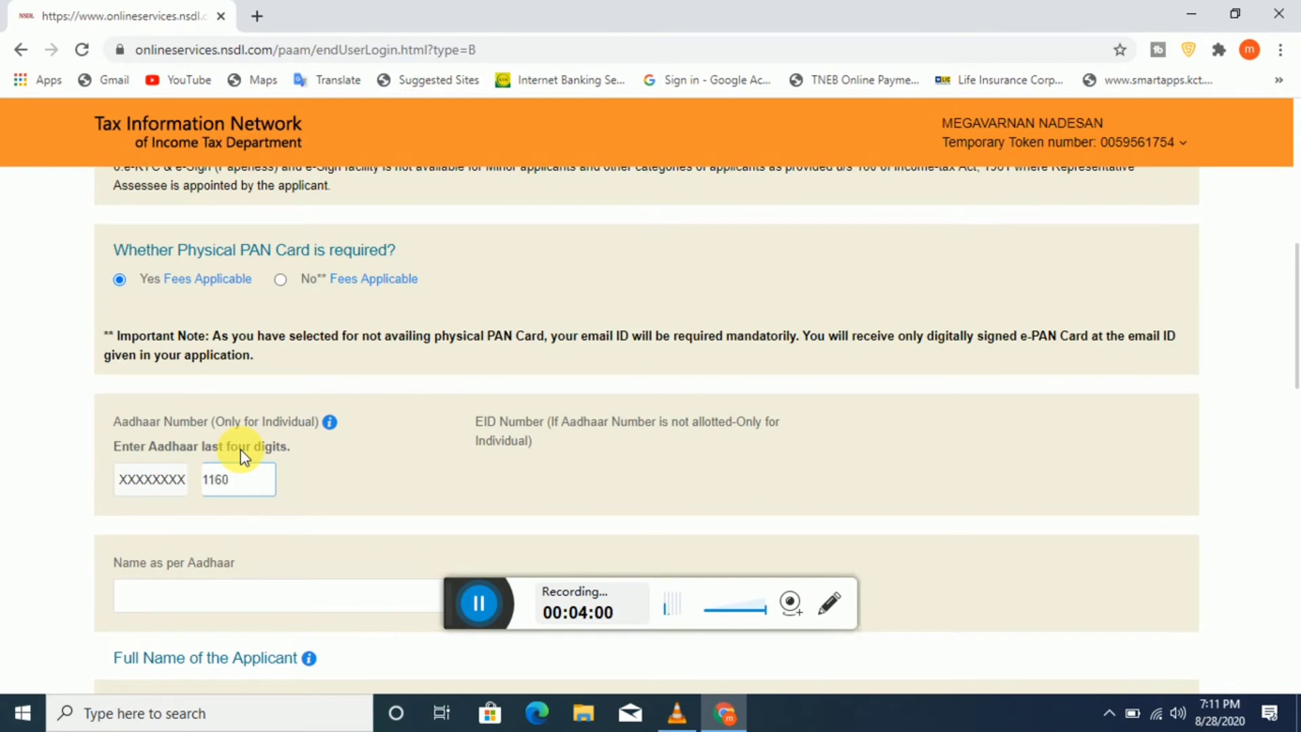
{"action": "scroll", "coordinate": [247, 458], "scroll_direction": "down", "scroll_amount": 3}
{"action": "left_click", "coordinate": [193, 406]}
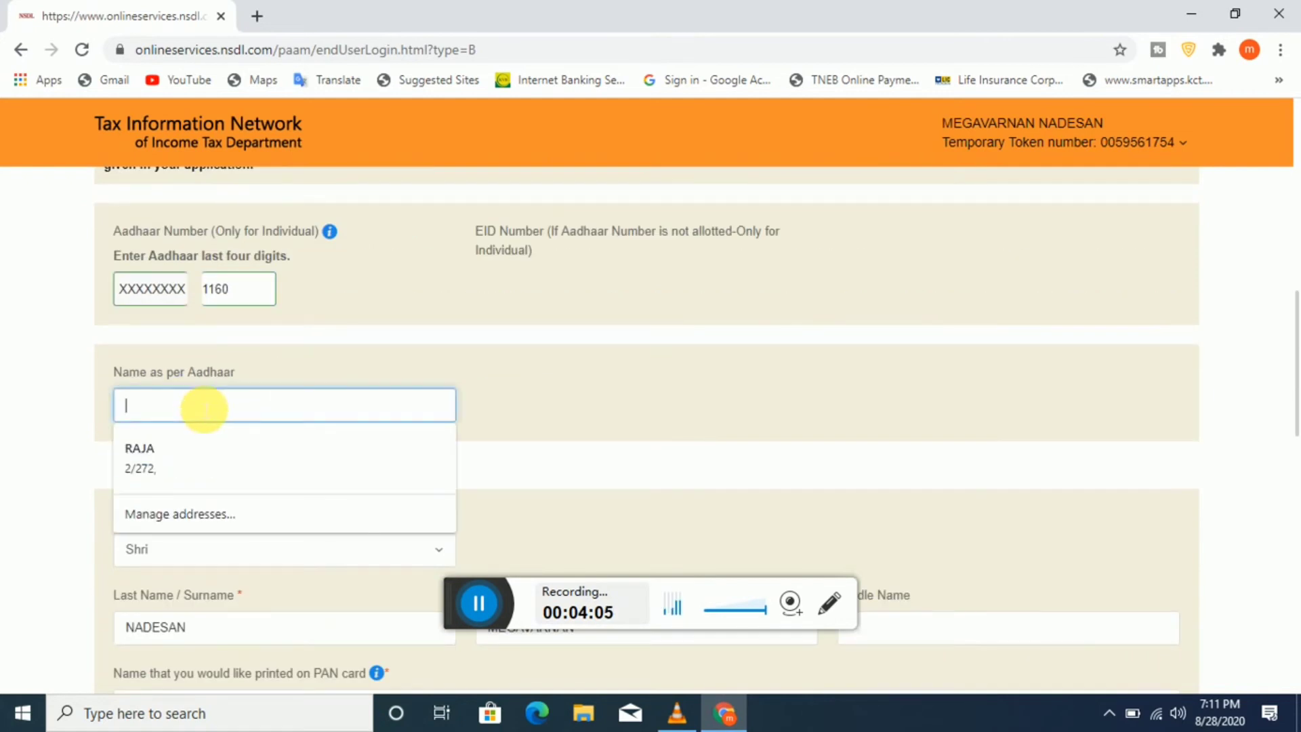
Step: Enter the applicant's full name in Name as per Aadhaar, clearing the autofill list
{"action": "left_click", "coordinate": [746, 410]}
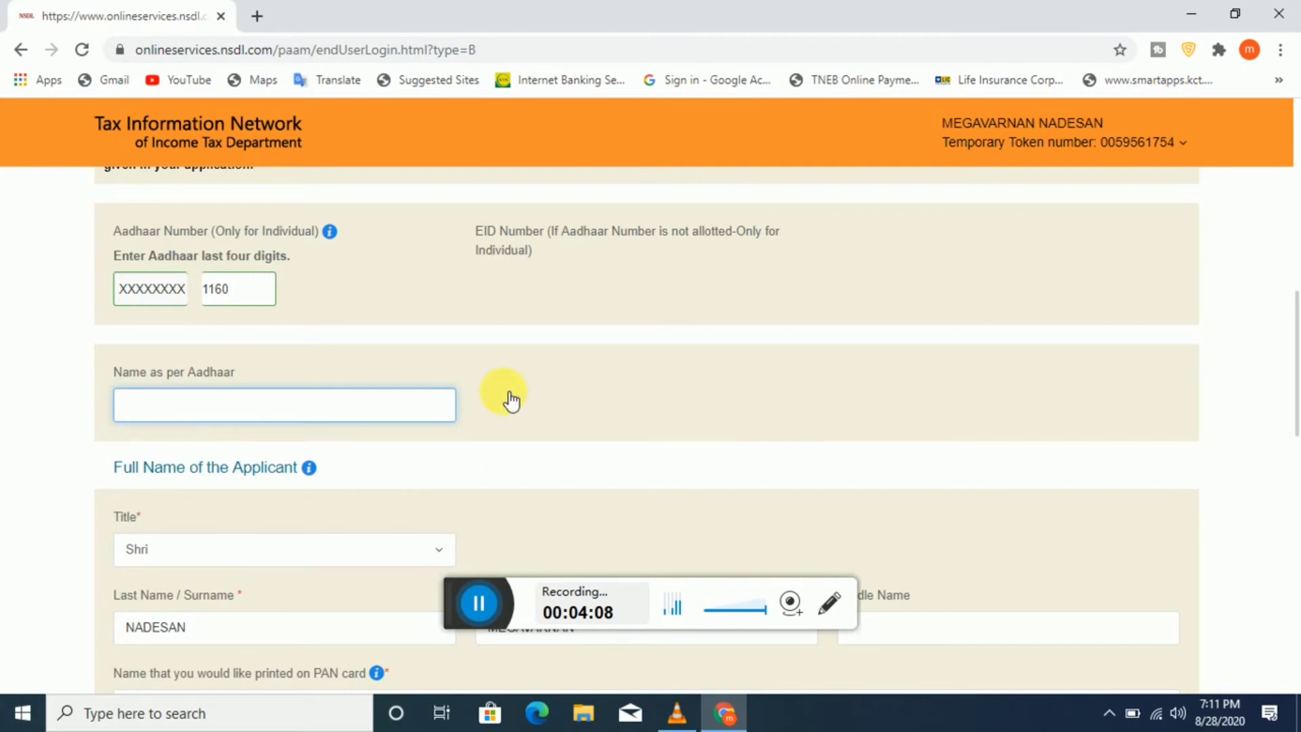
{"action": "left_click_drag", "start_coordinate": [112, 372], "coordinate": [302, 375]}
{"action": "left_click", "coordinate": [302, 375]}
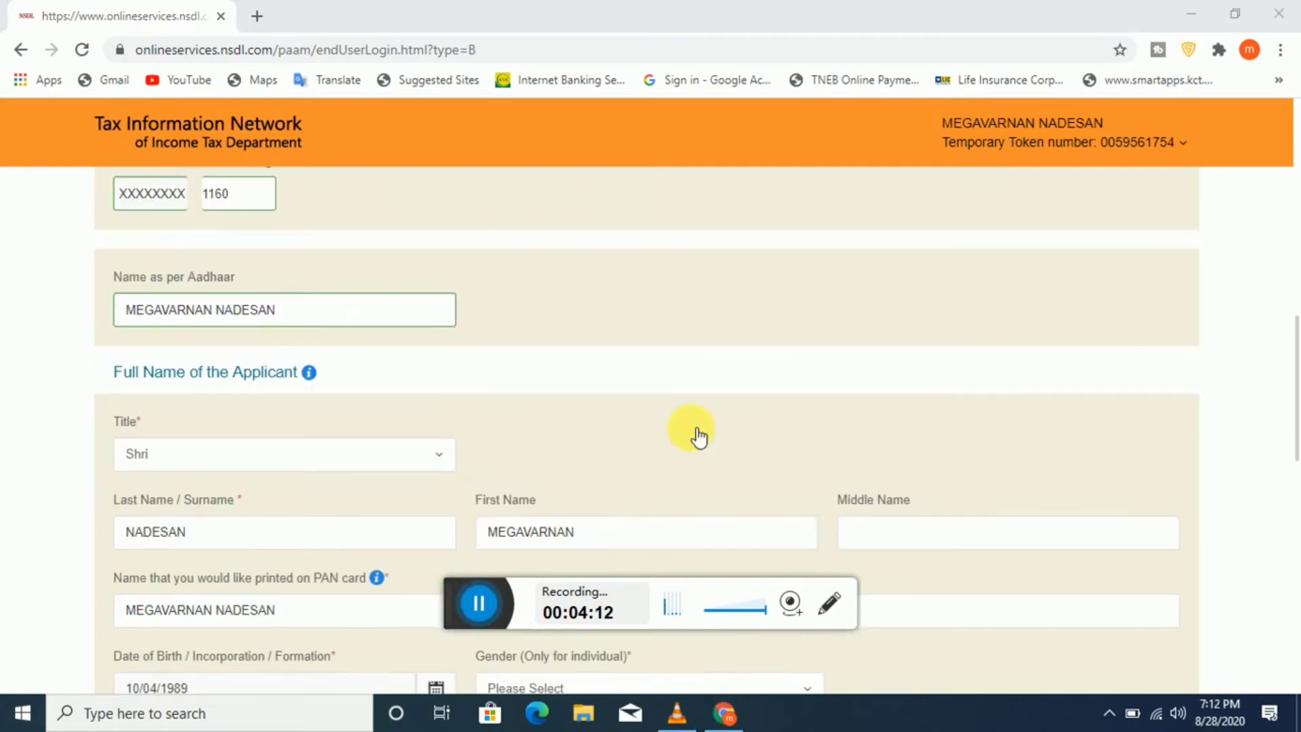
{"action": "scroll", "coordinate": [288, 536], "scroll_direction": "up", "scroll_amount": 4}
{"action": "scroll", "coordinate": [276, 555], "scroll_direction": "down", "scroll_amount": 1}
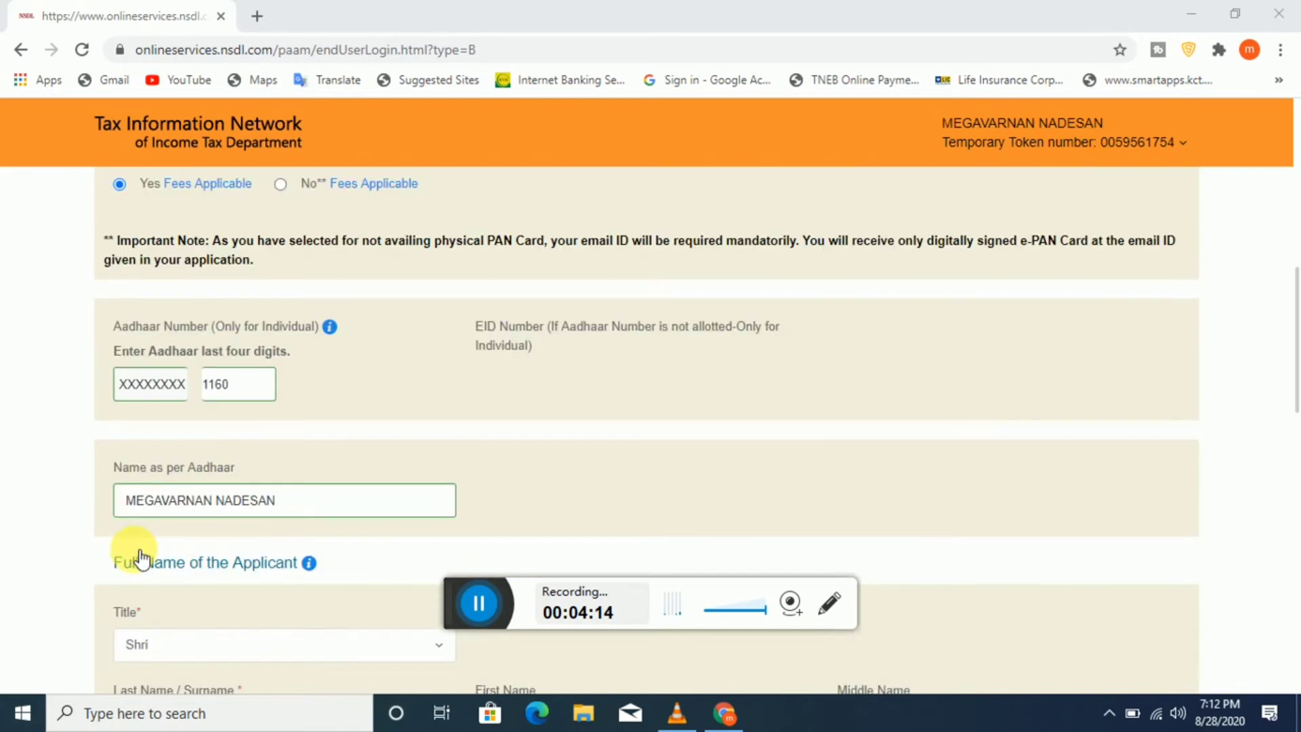
{"action": "left_click", "coordinate": [565, 490]}
{"action": "scroll", "coordinate": [566, 495], "scroll_direction": "down", "scroll_amount": 4}
{"action": "scroll", "coordinate": [596, 488], "scroll_direction": "down", "scroll_amount": 1}
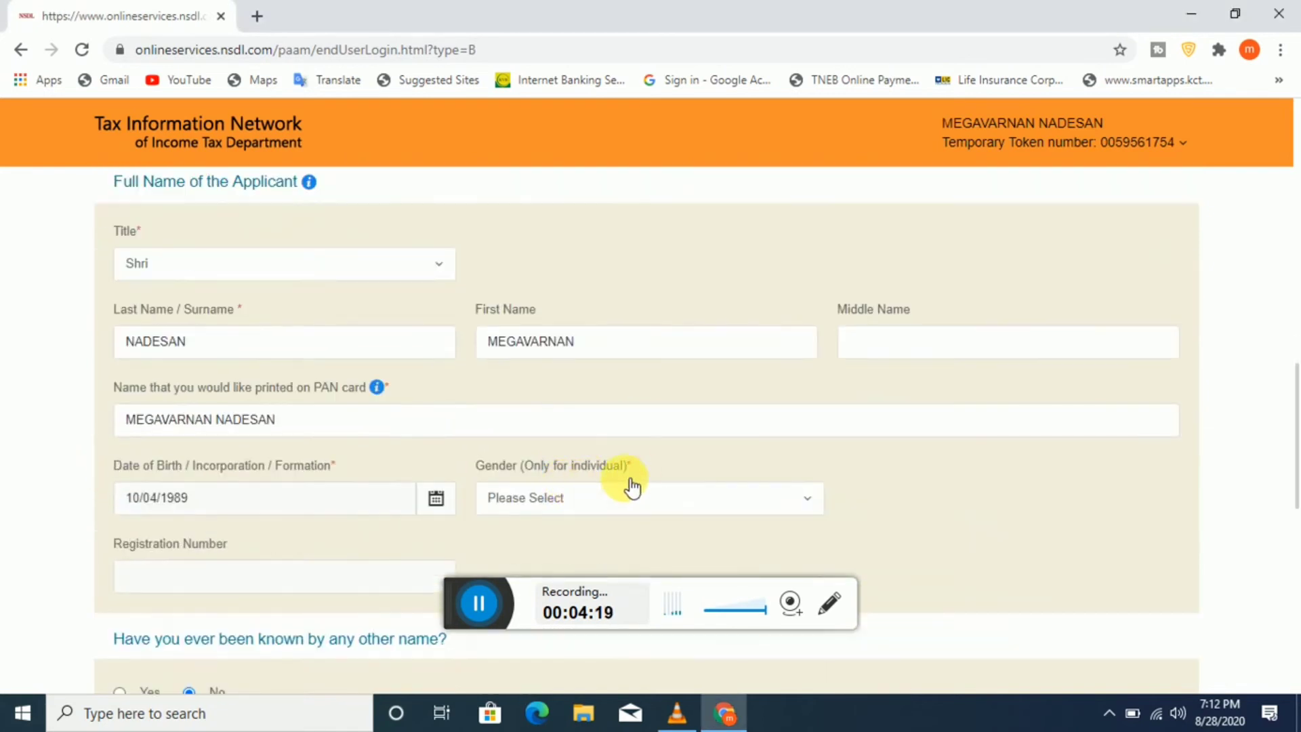
{"action": "scroll", "coordinate": [692, 473], "scroll_direction": "down", "scroll_amount": 3}
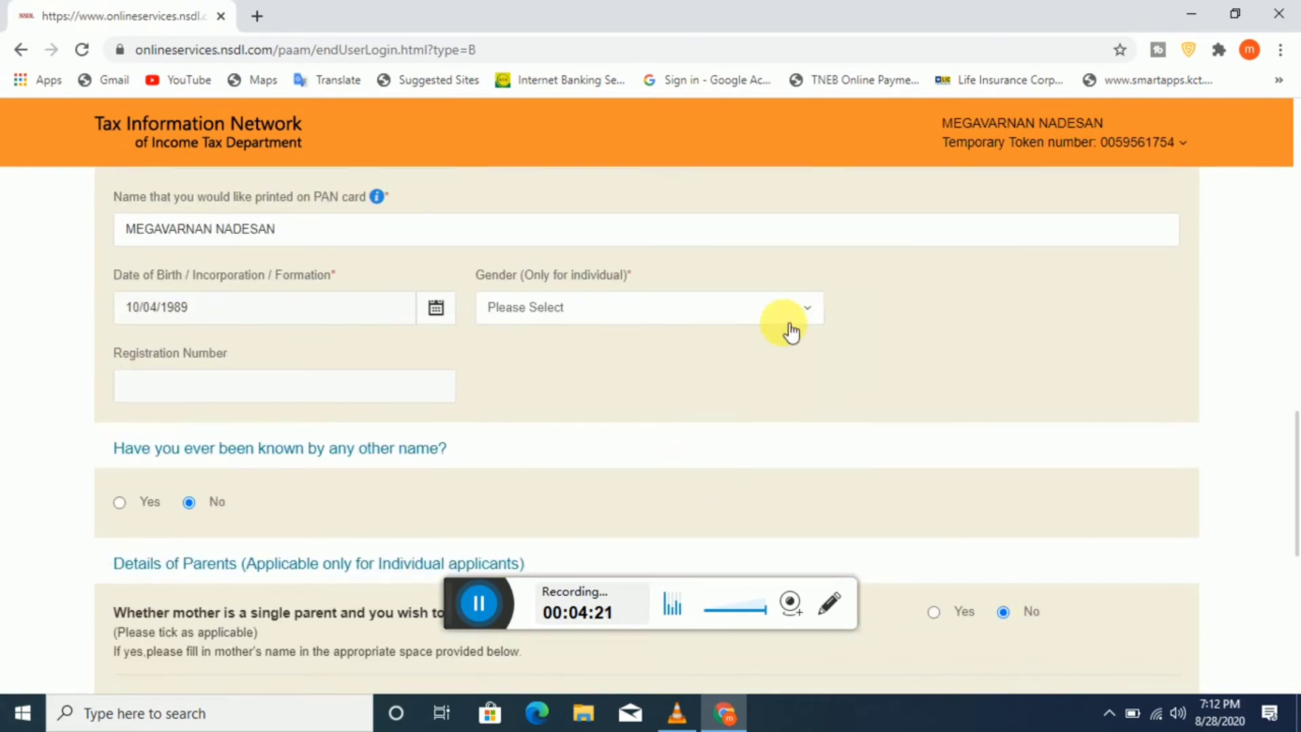
Step: Choose Male in the Gender dropdown and fill in the father's first name
{"action": "left_click", "coordinate": [631, 324]}
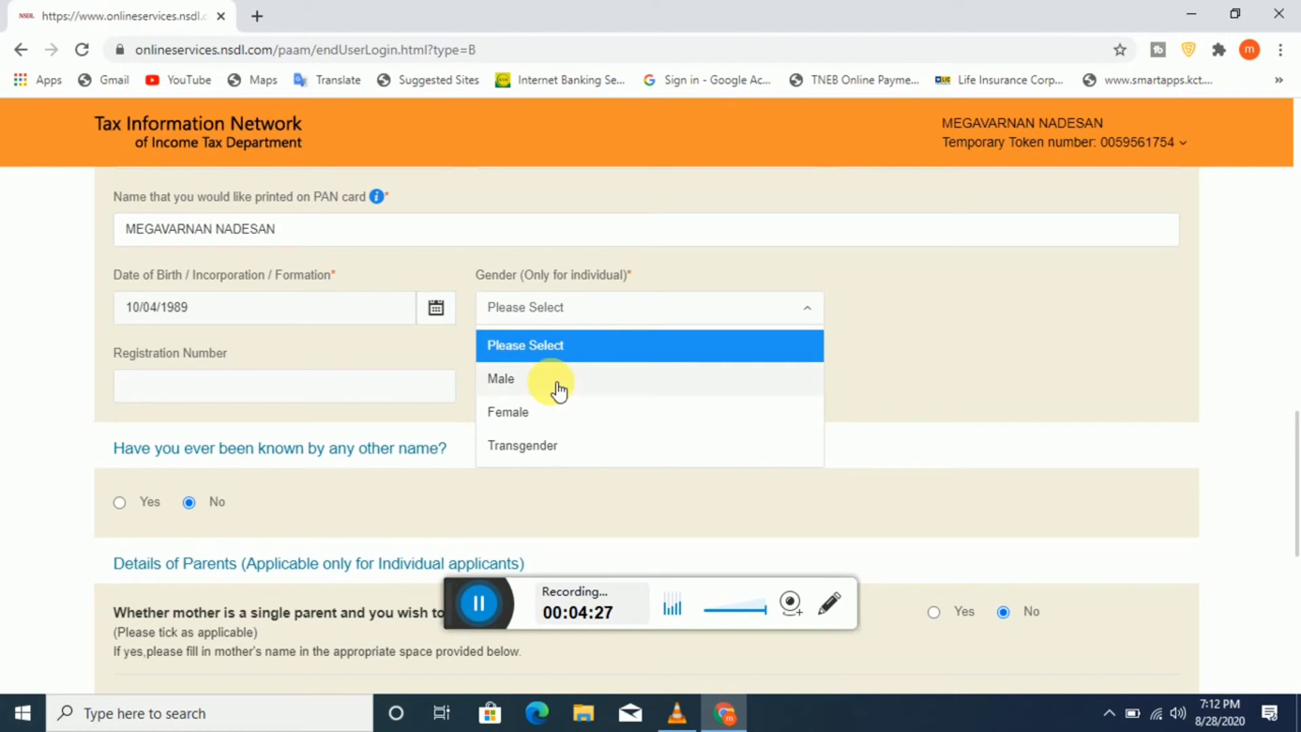
{"action": "left_click", "coordinate": [559, 391]}
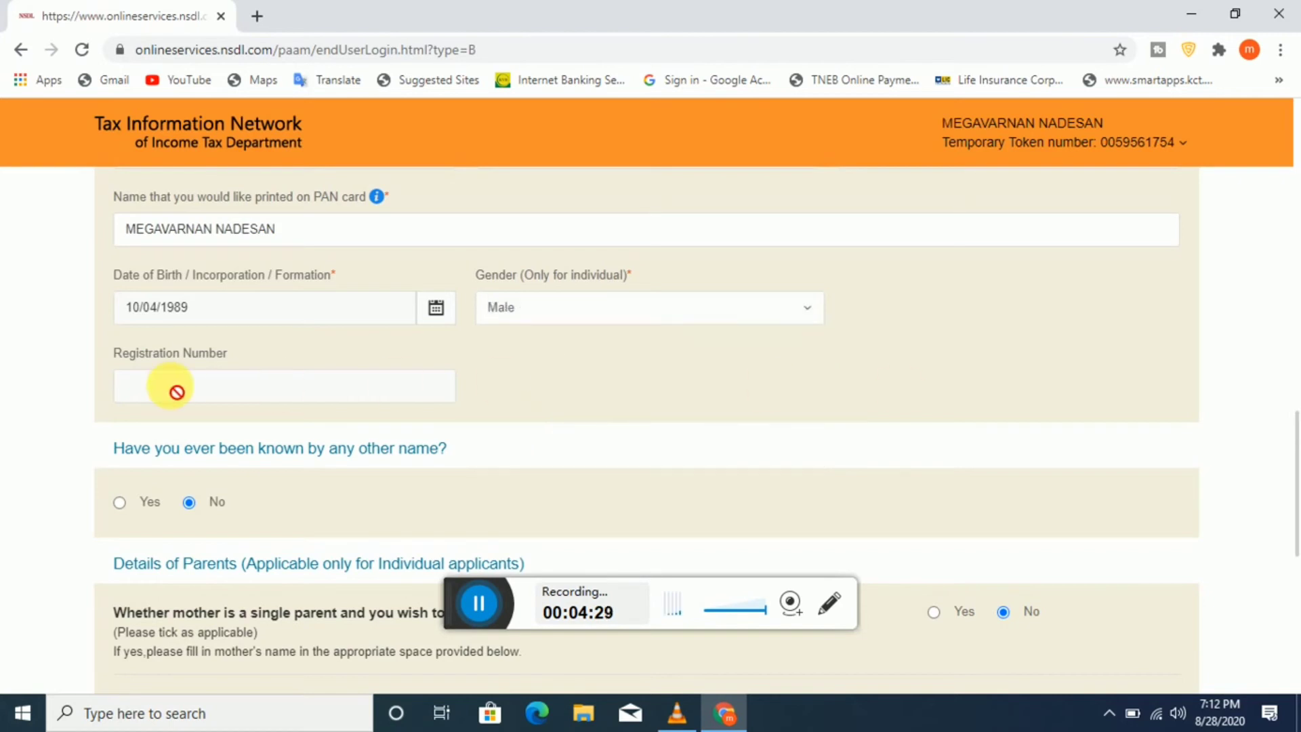
{"action": "scroll", "coordinate": [354, 398], "scroll_direction": "down", "scroll_amount": 1}
{"action": "scroll", "coordinate": [356, 400], "scroll_direction": "down", "scroll_amount": 3}
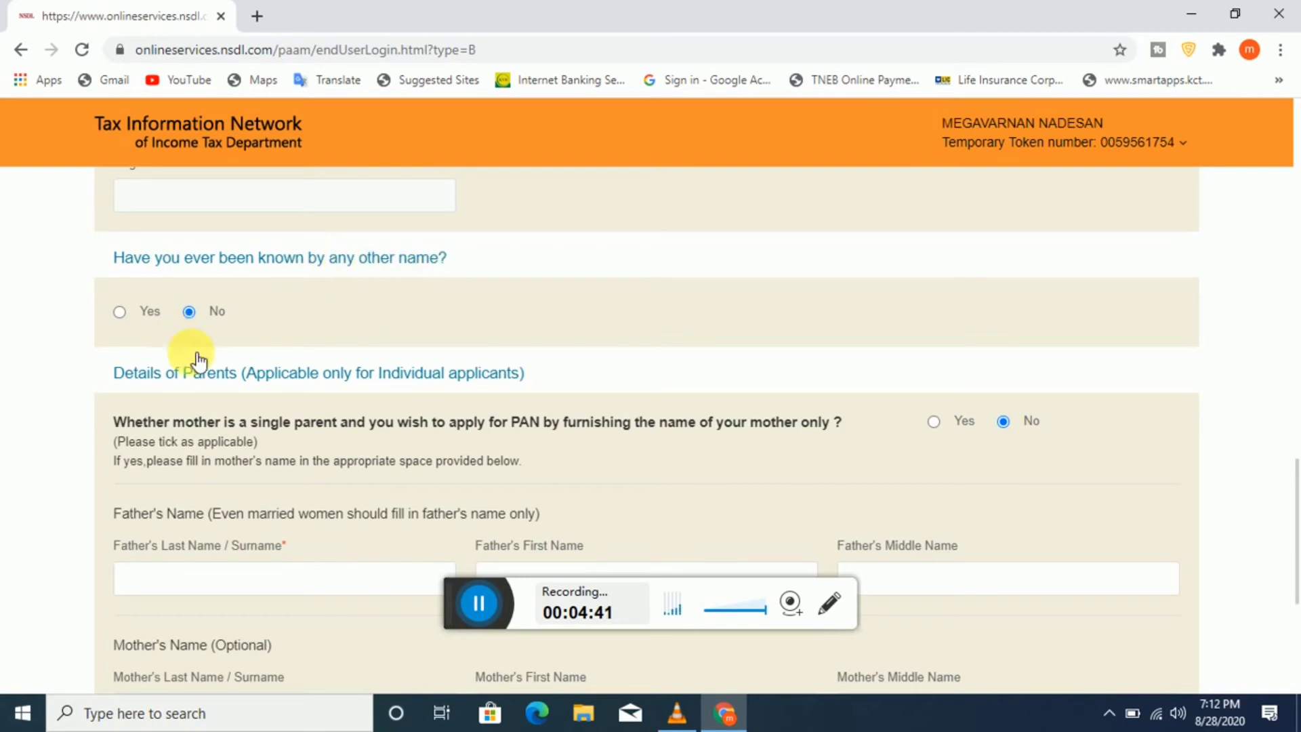
{"action": "scroll", "coordinate": [217, 346], "scroll_direction": "down", "scroll_amount": 1}
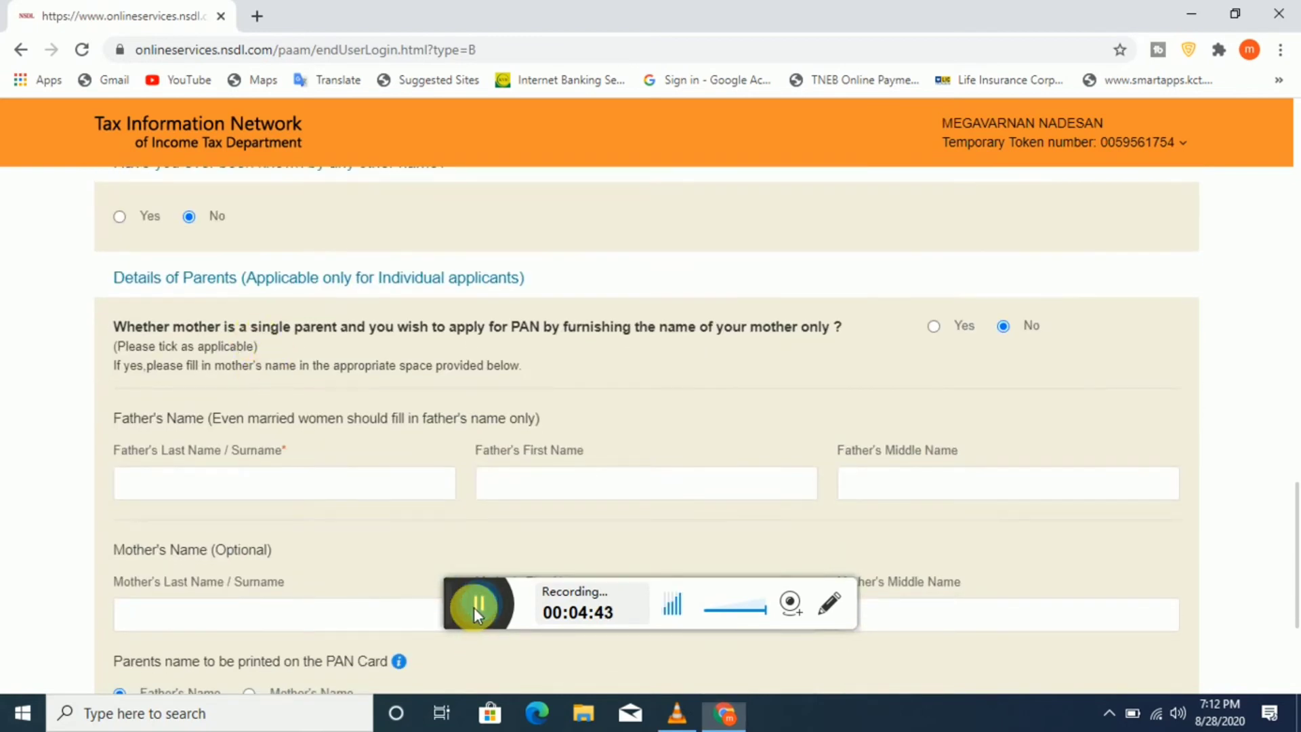
{"action": "scroll", "coordinate": [674, 526], "scroll_direction": "down", "scroll_amount": 1}
{"action": "scroll", "coordinate": [235, 470], "scroll_direction": "down", "scroll_amount": 1}
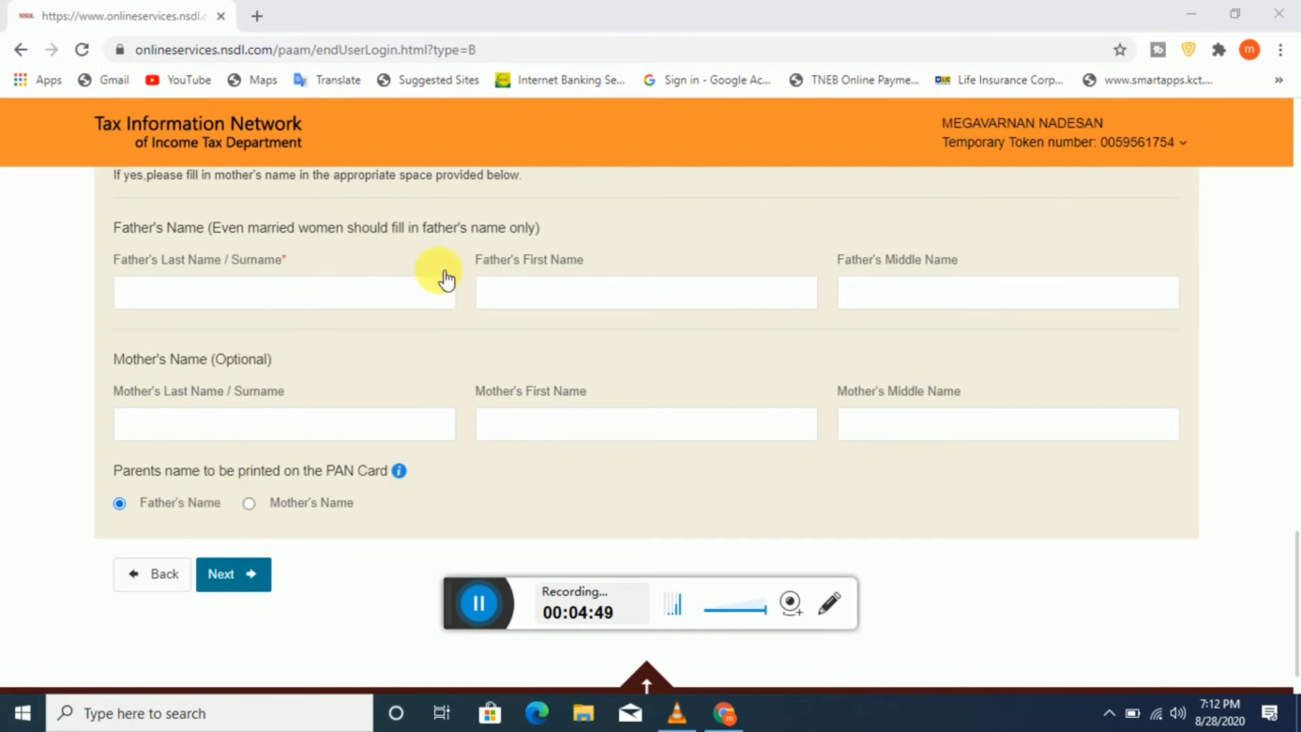
{"action": "scroll", "coordinate": [465, 343], "scroll_direction": "up", "scroll_amount": 2}
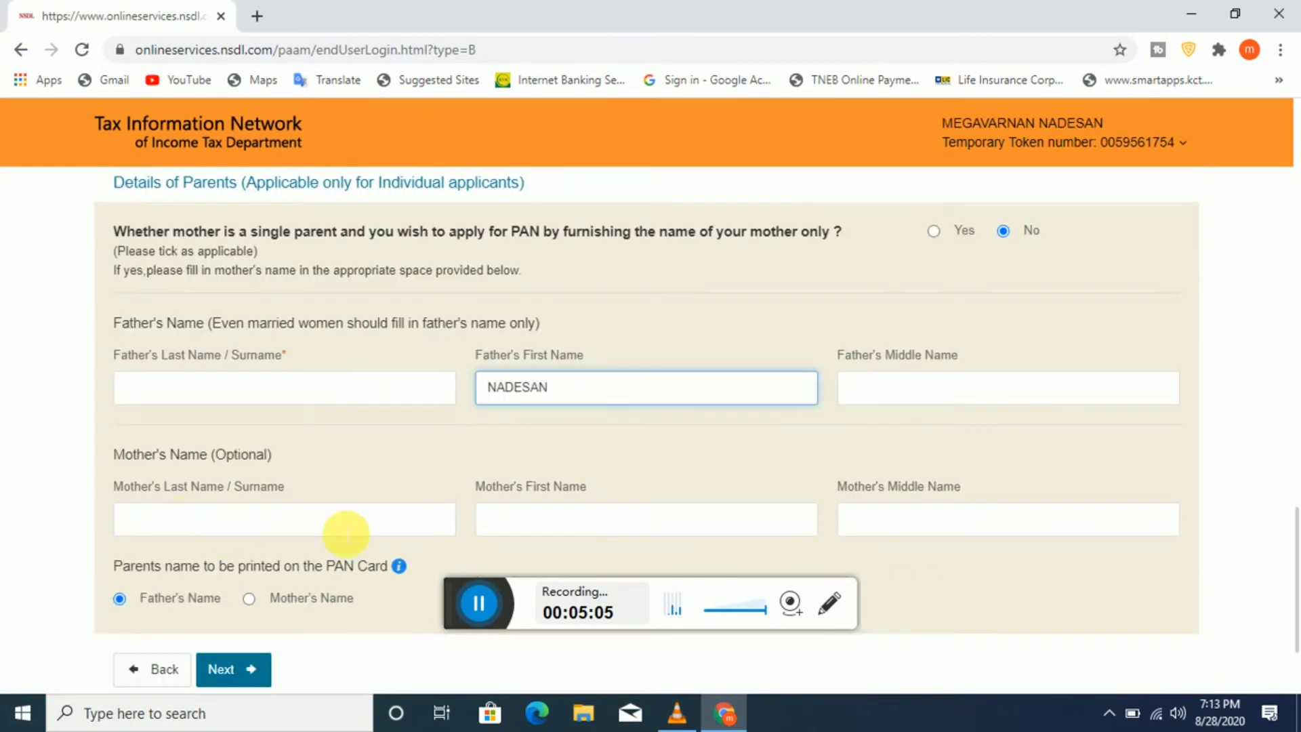
{"action": "scroll", "coordinate": [488, 517], "scroll_direction": "down", "scroll_amount": 1}
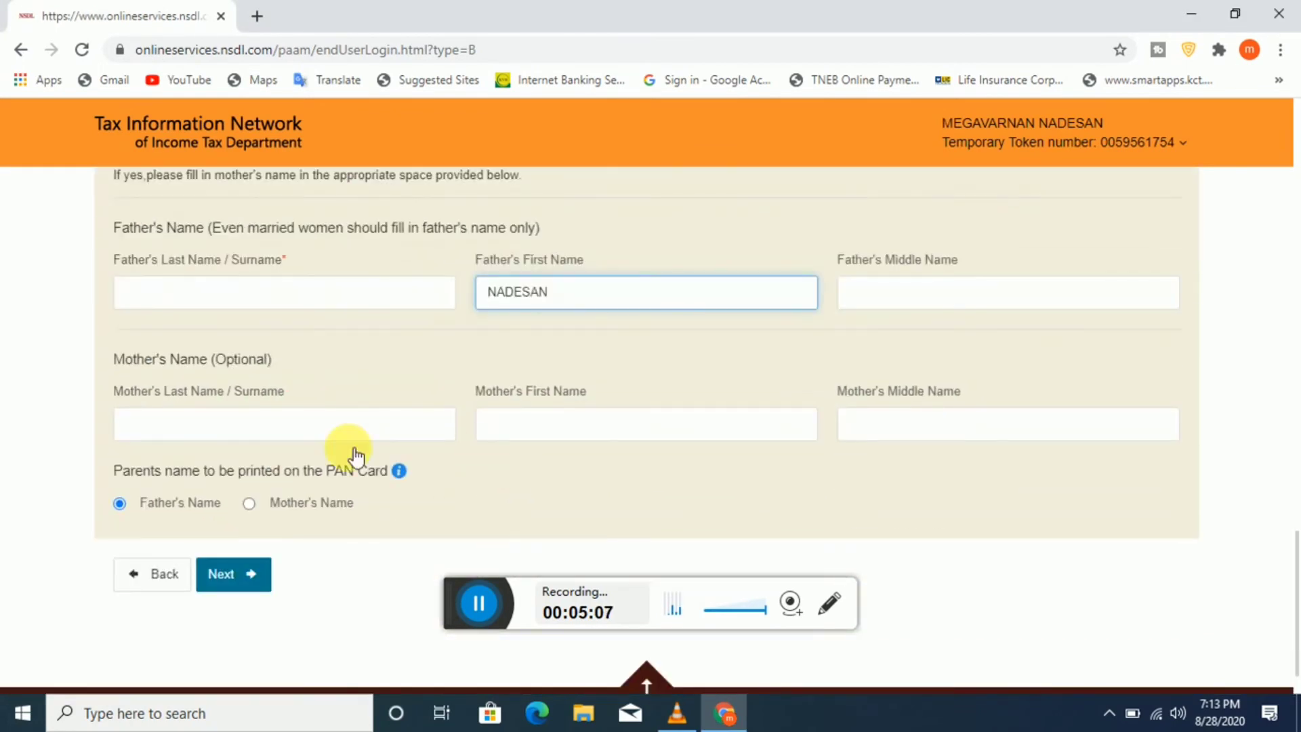
{"action": "left_click_drag", "start_coordinate": [115, 366], "coordinate": [248, 367]}
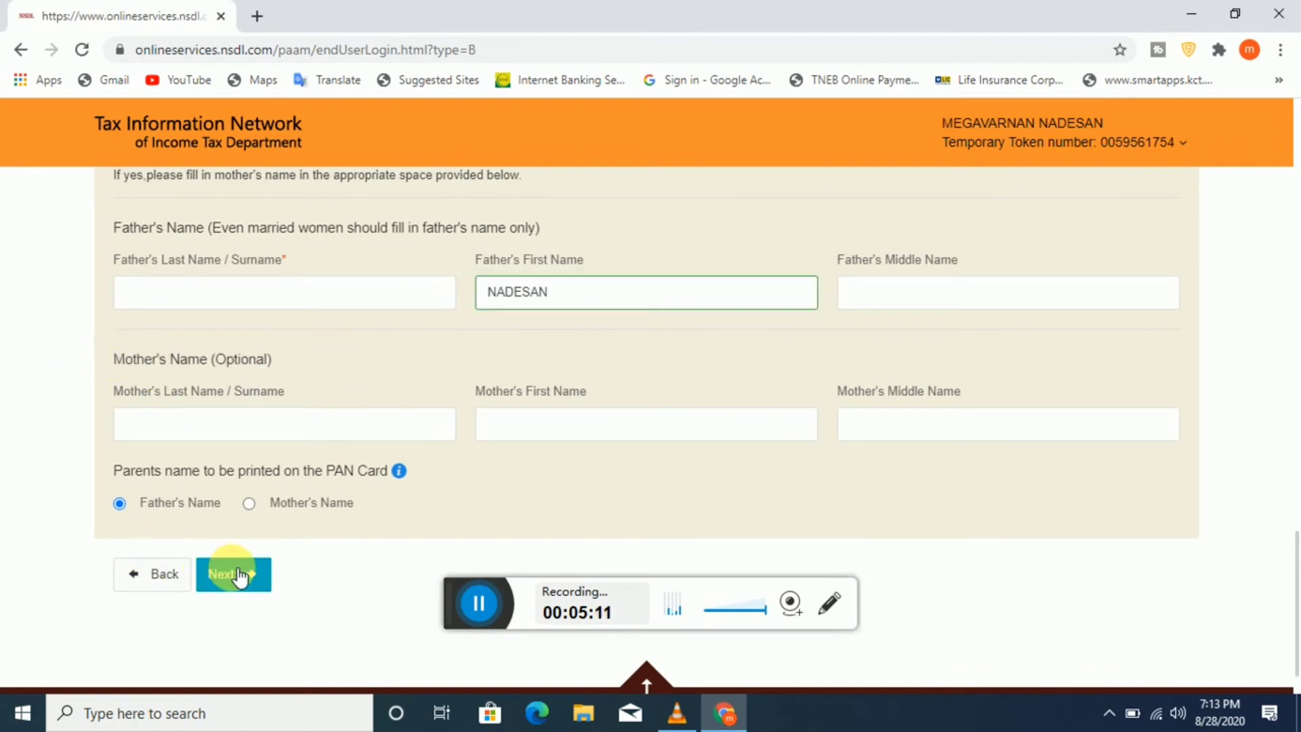
Step: Move on to the next step and tick Salary under Source of Income
{"action": "left_click", "coordinate": [290, 572]}
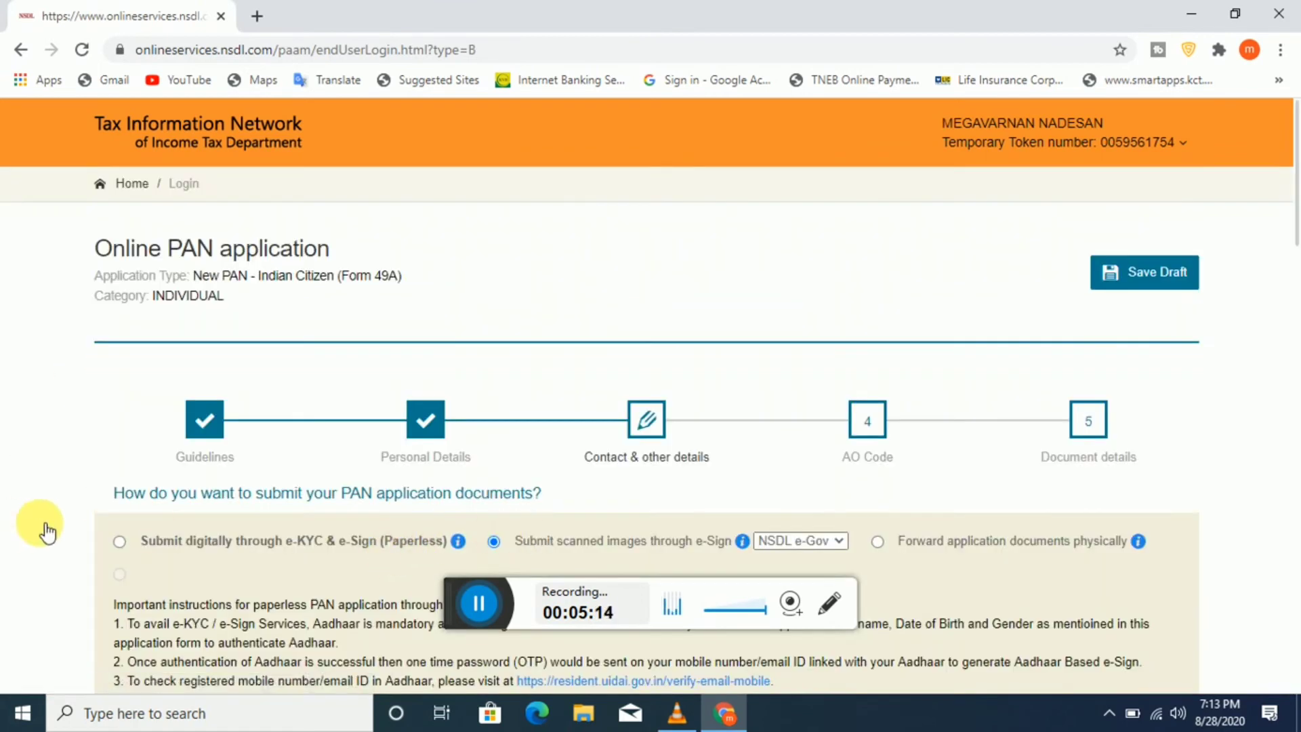
{"action": "scroll", "coordinate": [33, 533], "scroll_direction": "down", "scroll_amount": 5}
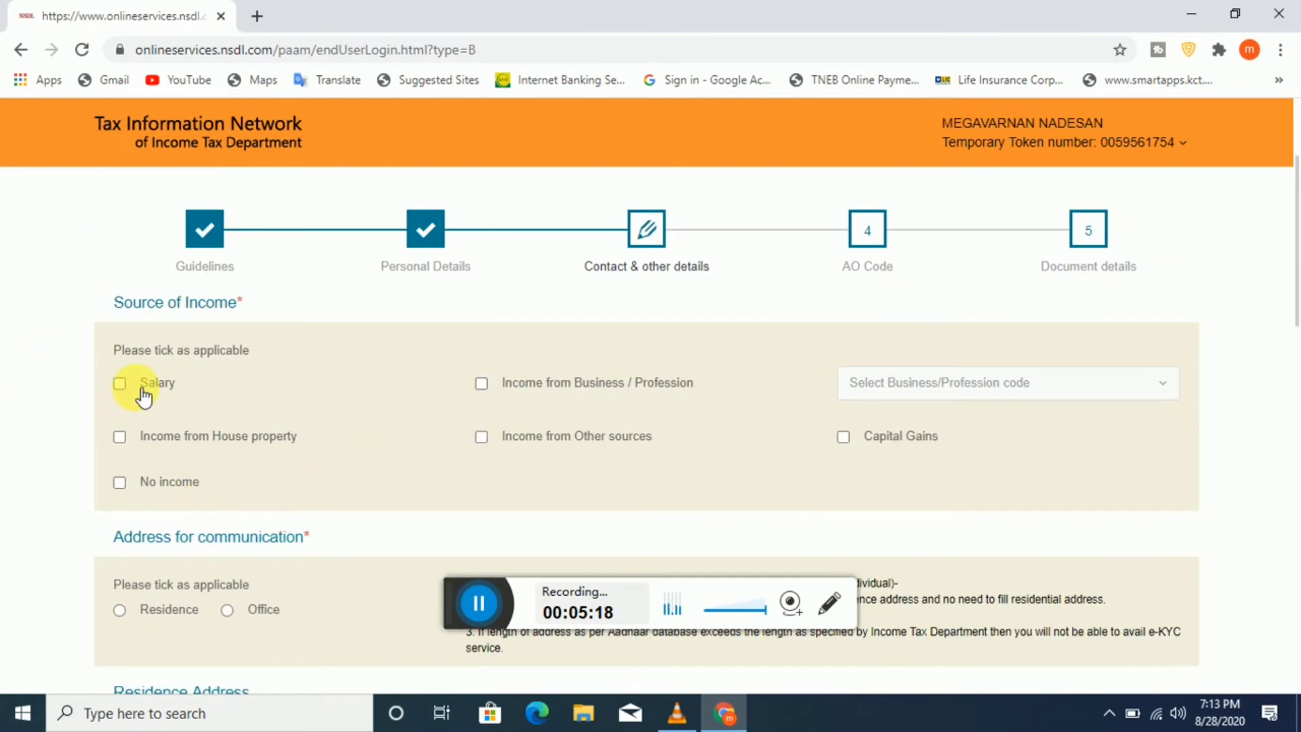
{"action": "left_click", "coordinate": [120, 383]}
Step: Review the address and contact section with Residence as the address for communication
{"action": "scroll", "coordinate": [499, 444], "scroll_direction": "down", "scroll_amount": 1}
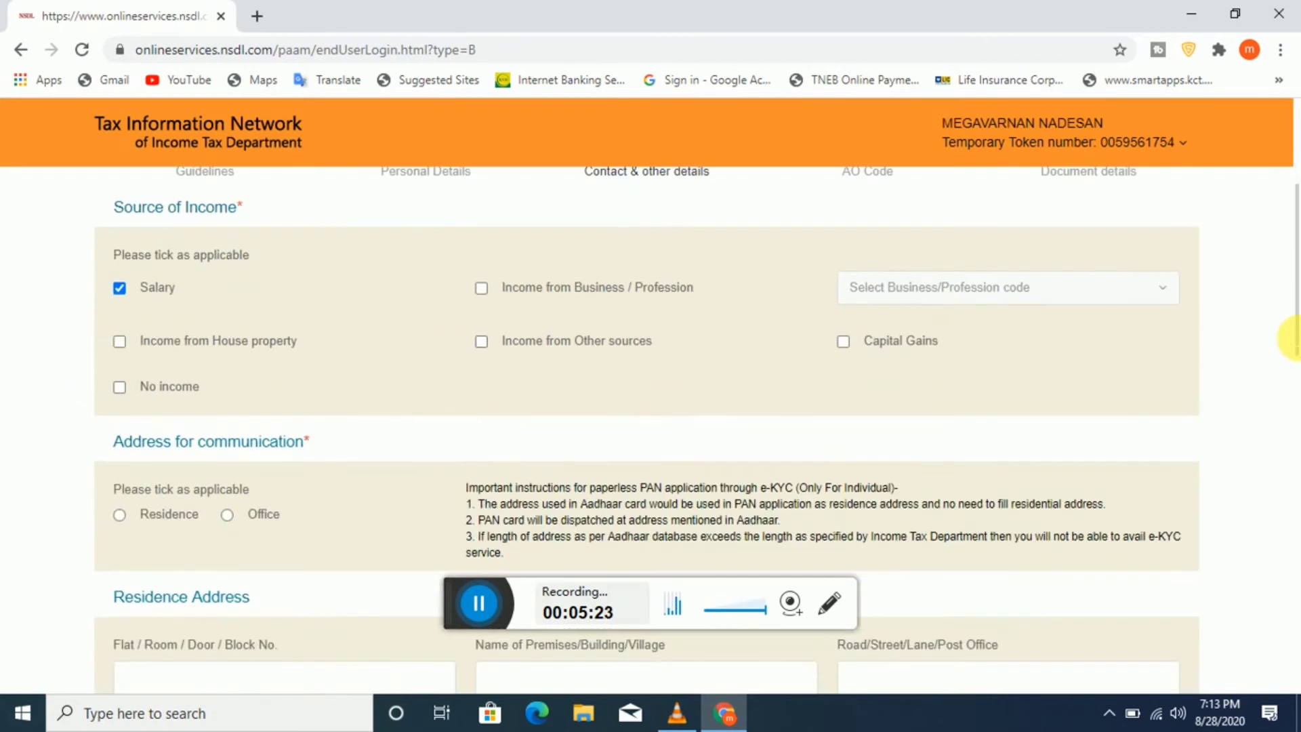
{"action": "scroll", "coordinate": [976, 381], "scroll_direction": "down", "scroll_amount": 2}
{"action": "scroll", "coordinate": [678, 392], "scroll_direction": "up", "scroll_amount": 1}
{"action": "scroll", "coordinate": [314, 416], "scroll_direction": "down", "scroll_amount": 1}
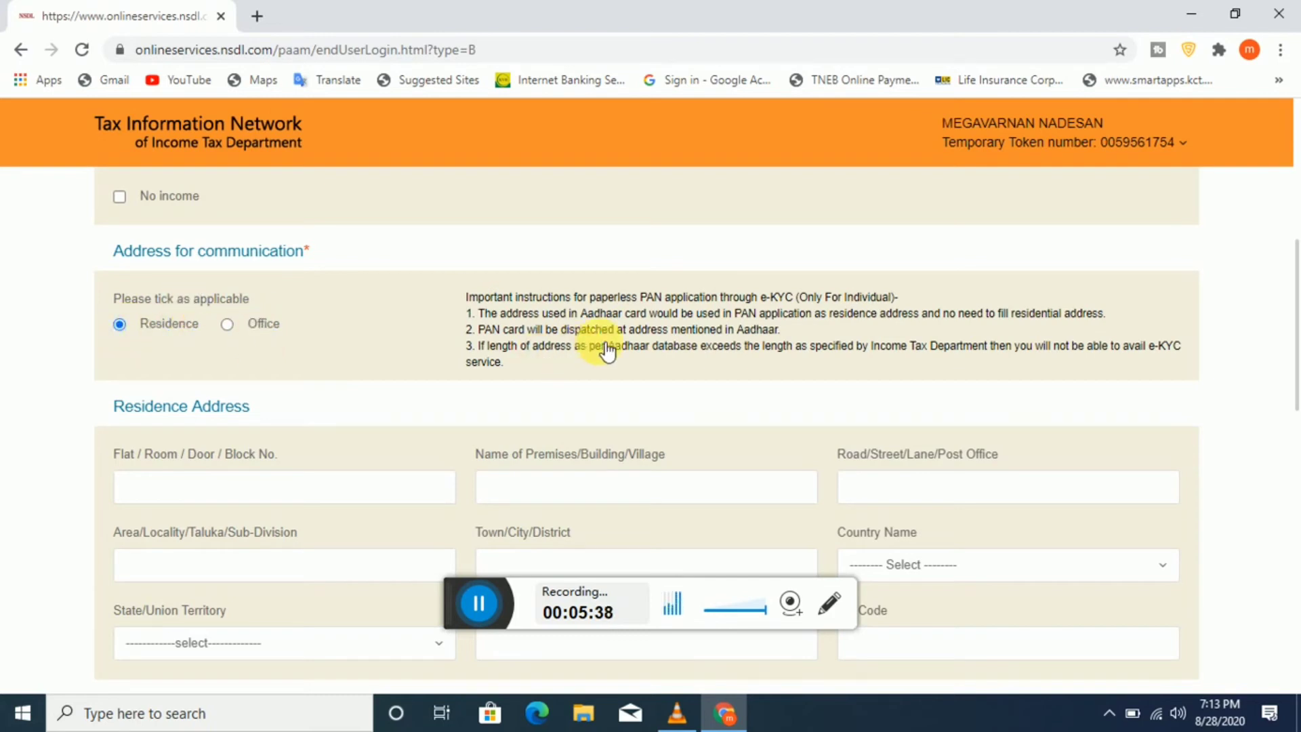
{"action": "scroll", "coordinate": [544, 361], "scroll_direction": "down", "scroll_amount": 4}
{"action": "scroll", "coordinate": [544, 415], "scroll_direction": "up", "scroll_amount": 2}
{"action": "scroll", "coordinate": [1248, 407], "scroll_direction": "down", "scroll_amount": 5}
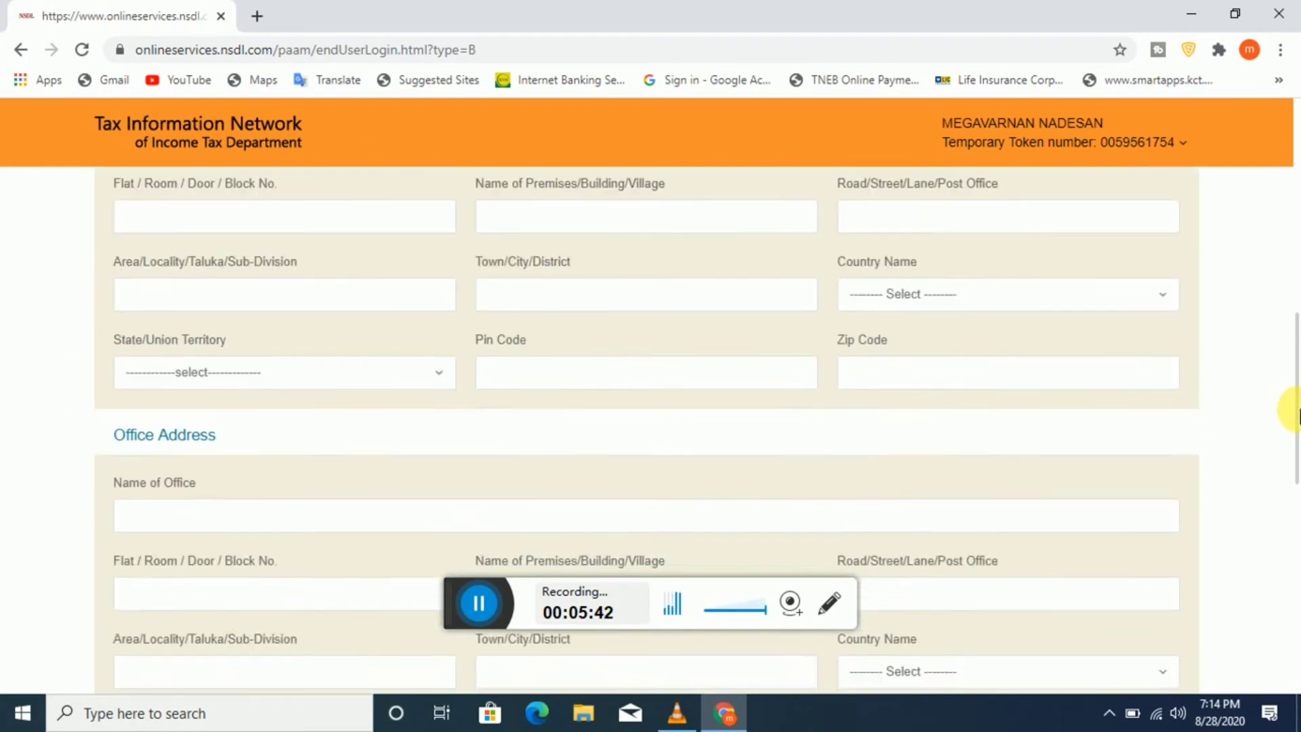
{"action": "scroll", "coordinate": [436, 413], "scroll_direction": "up", "scroll_amount": 2}
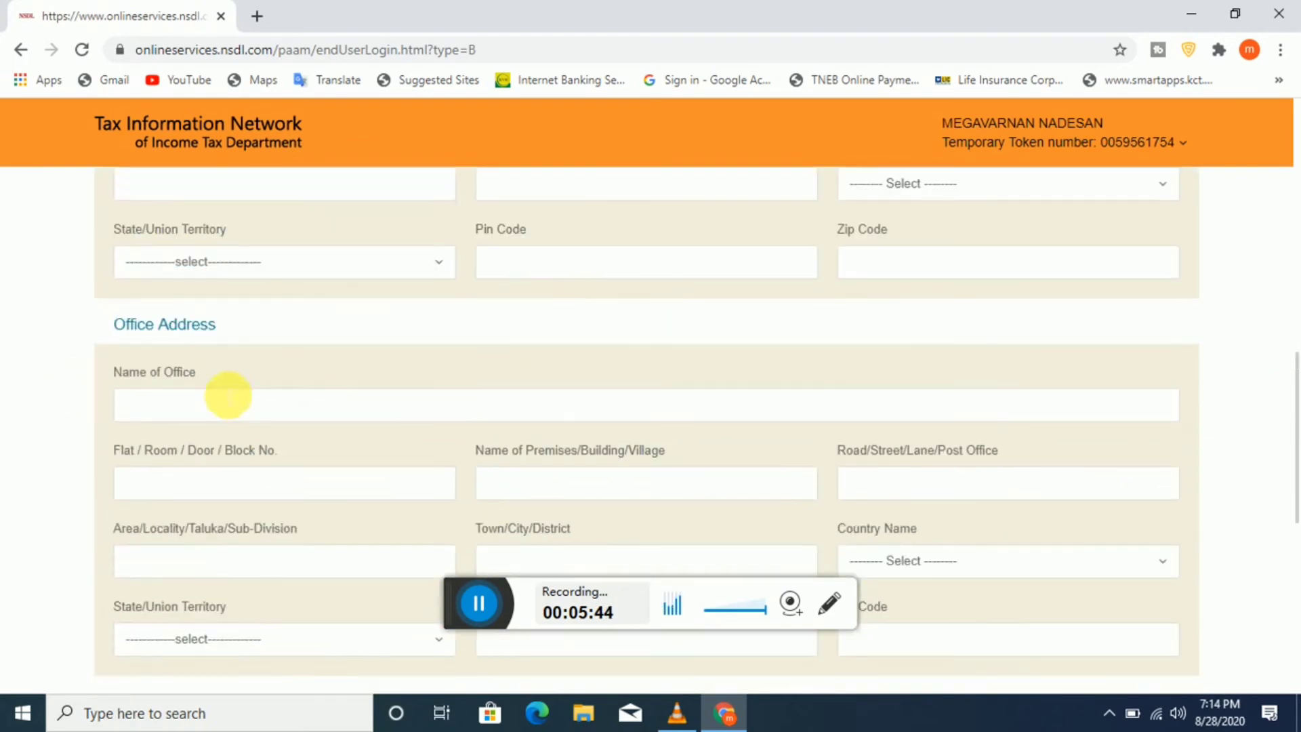
{"action": "scroll", "coordinate": [250, 400], "scroll_direction": "down", "scroll_amount": 5}
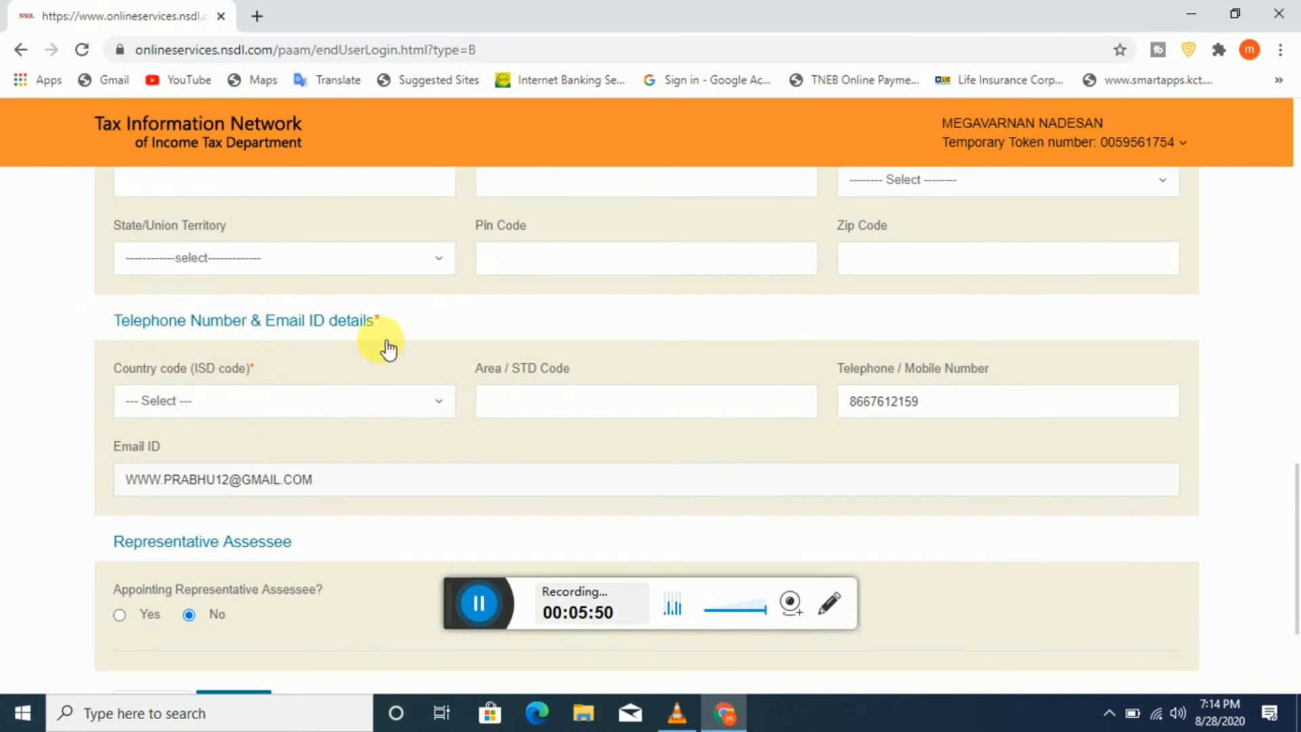
{"action": "scroll", "coordinate": [499, 353], "scroll_direction": "down", "scroll_amount": 2}
{"action": "scroll", "coordinate": [500, 360], "scroll_direction": "down", "scroll_amount": 1}
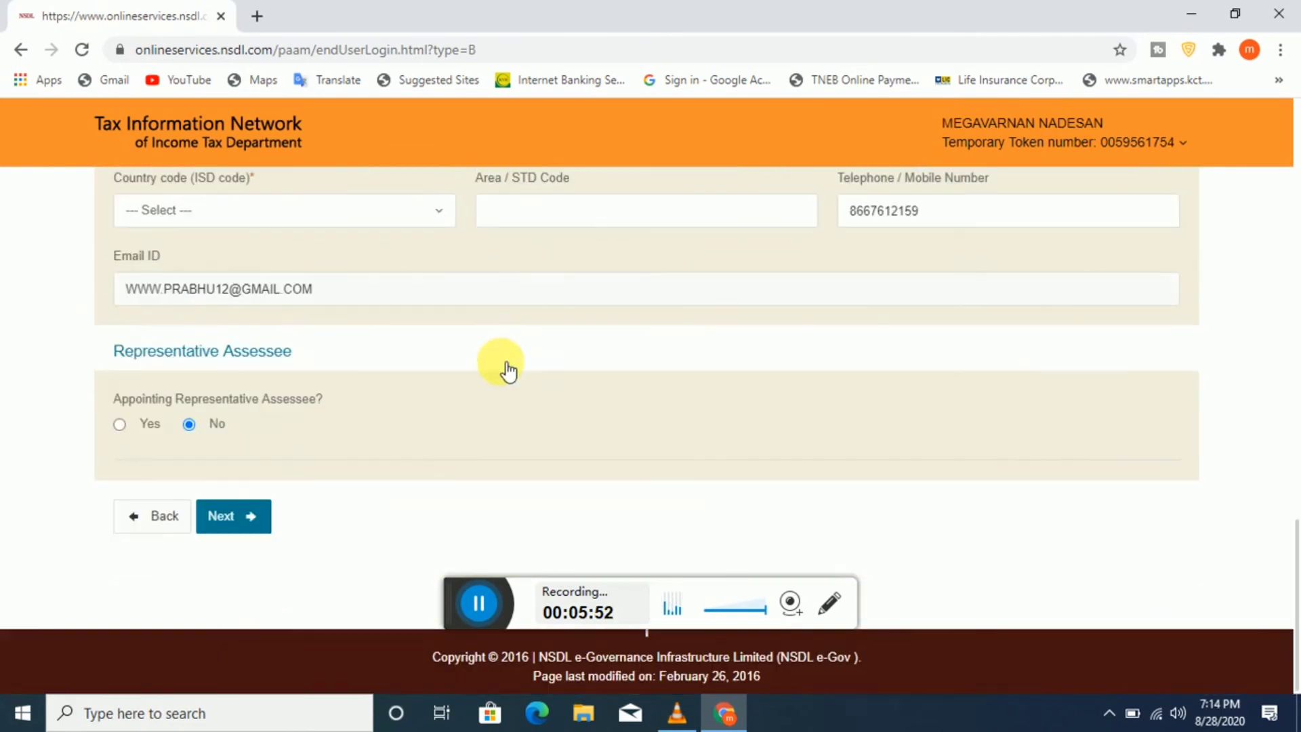
{"action": "scroll", "coordinate": [508, 371], "scroll_direction": "up", "scroll_amount": 11}
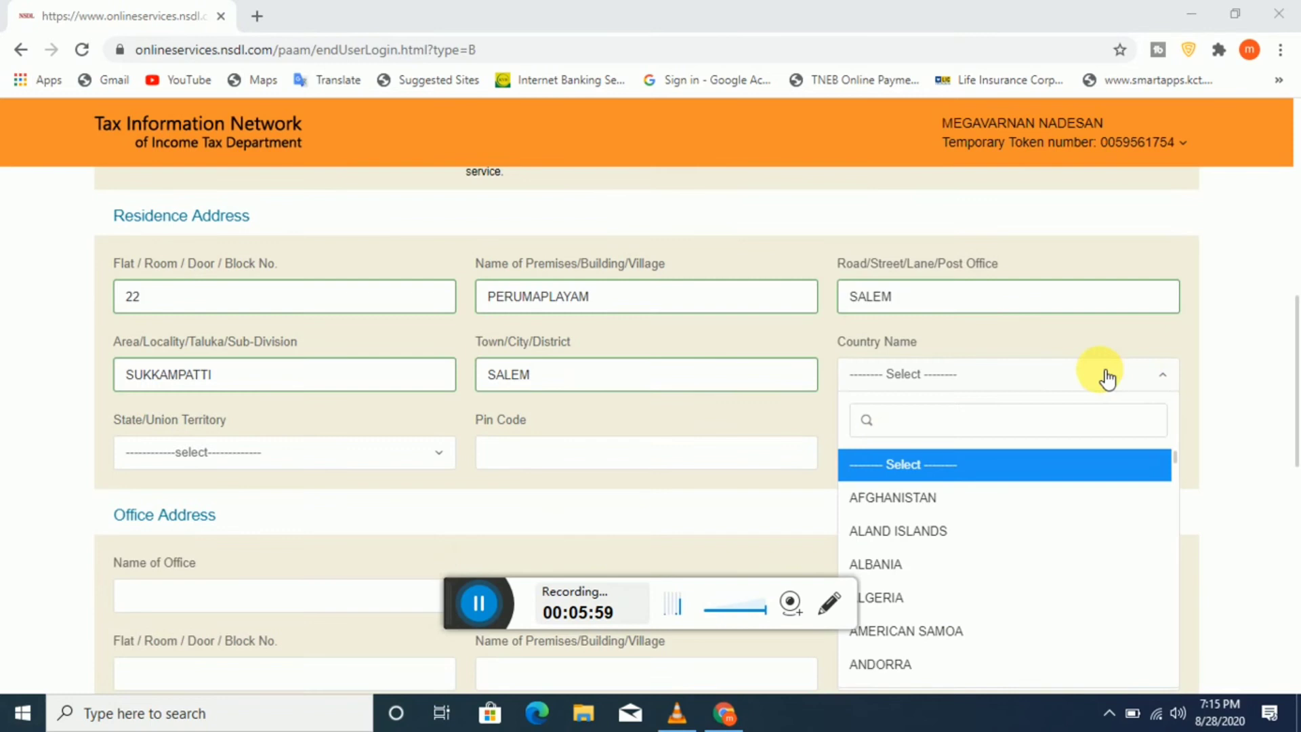
Step: Set the residence country to INDIA and the state to TAMILNADU
{"action": "scroll", "coordinate": [1107, 379], "scroll_direction": "down", "scroll_amount": 3}
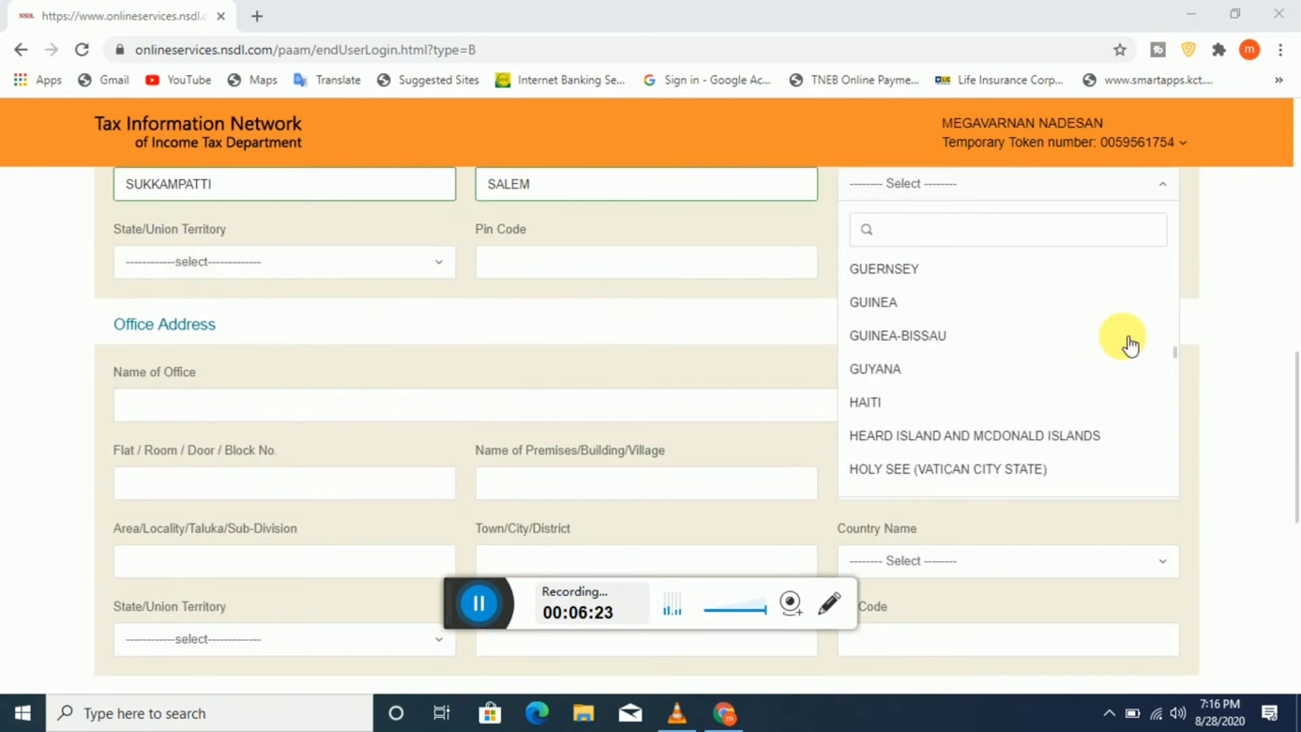
{"action": "scroll", "coordinate": [1127, 340], "scroll_direction": "down", "scroll_amount": 5}
{"action": "scroll", "coordinate": [1128, 342], "scroll_direction": "up", "scroll_amount": 1}
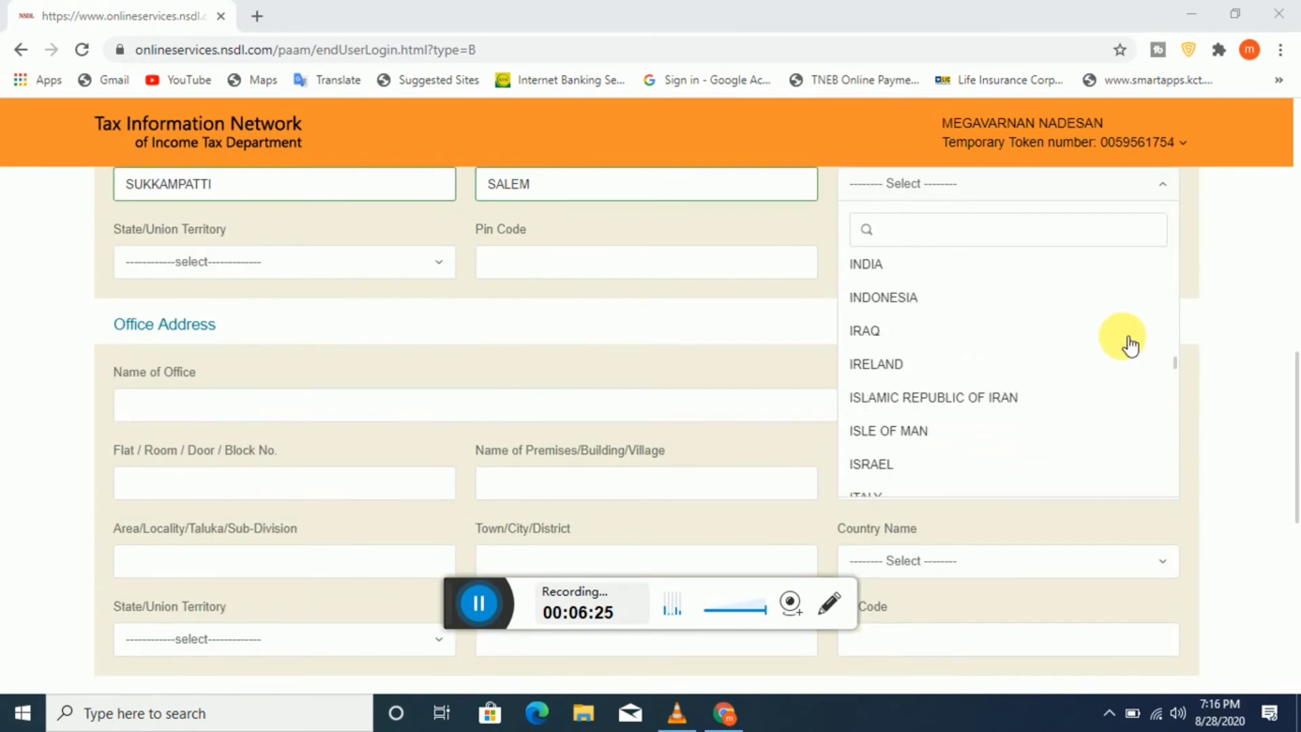
{"action": "left_click", "coordinate": [878, 266]}
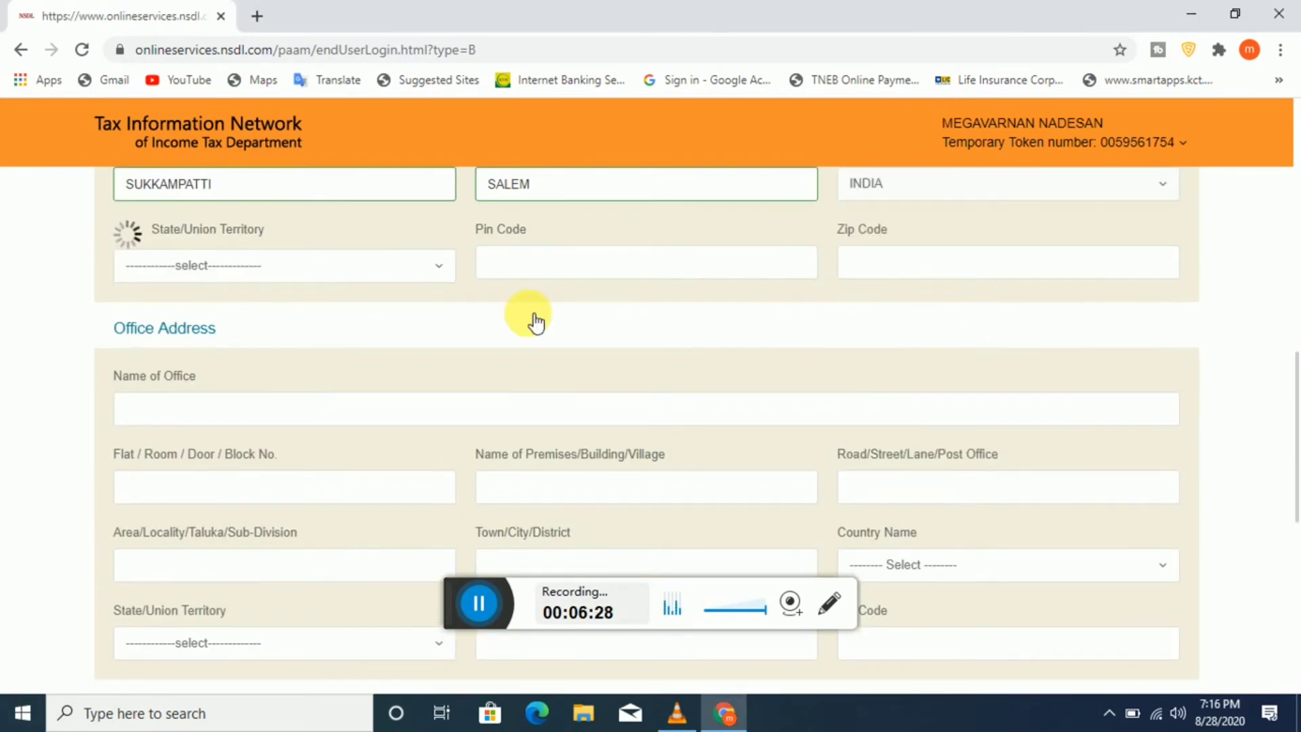
{"action": "scroll", "coordinate": [273, 317], "scroll_direction": "up", "scroll_amount": 1}
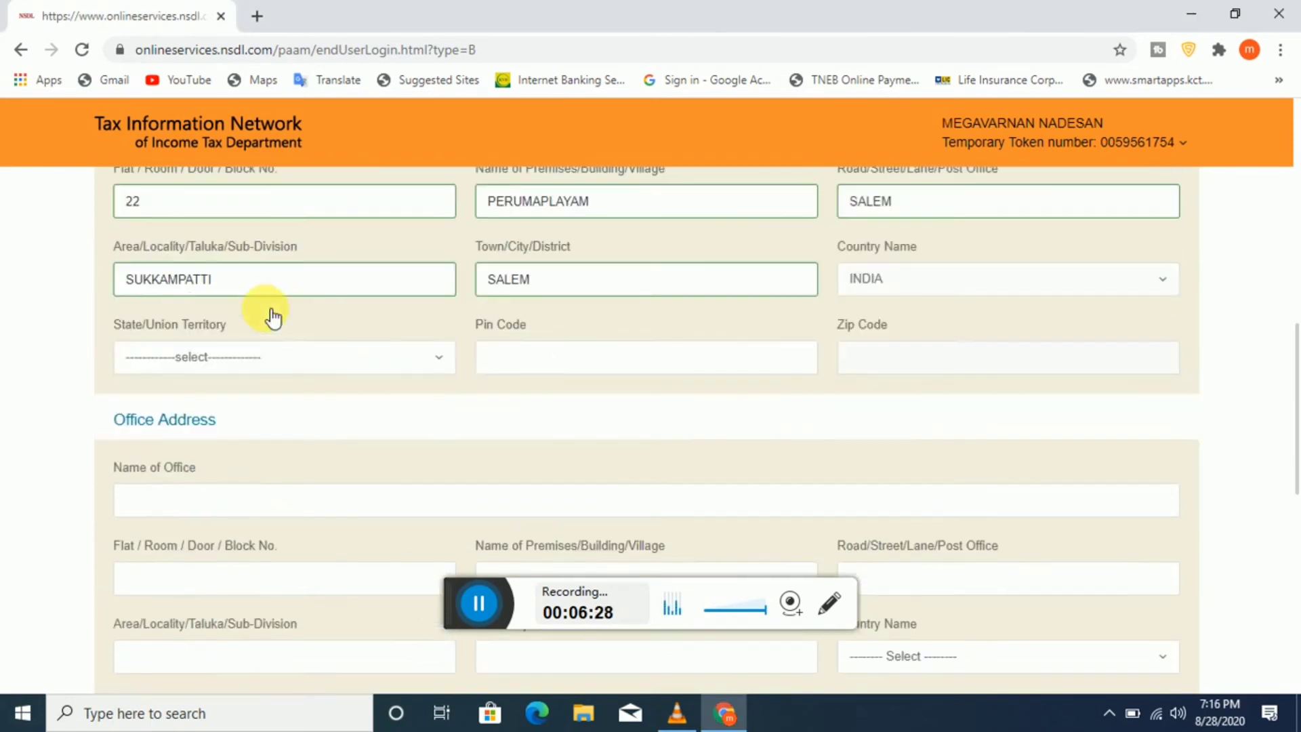
{"action": "left_click", "coordinate": [271, 359]}
{"action": "type", "text": "T"}
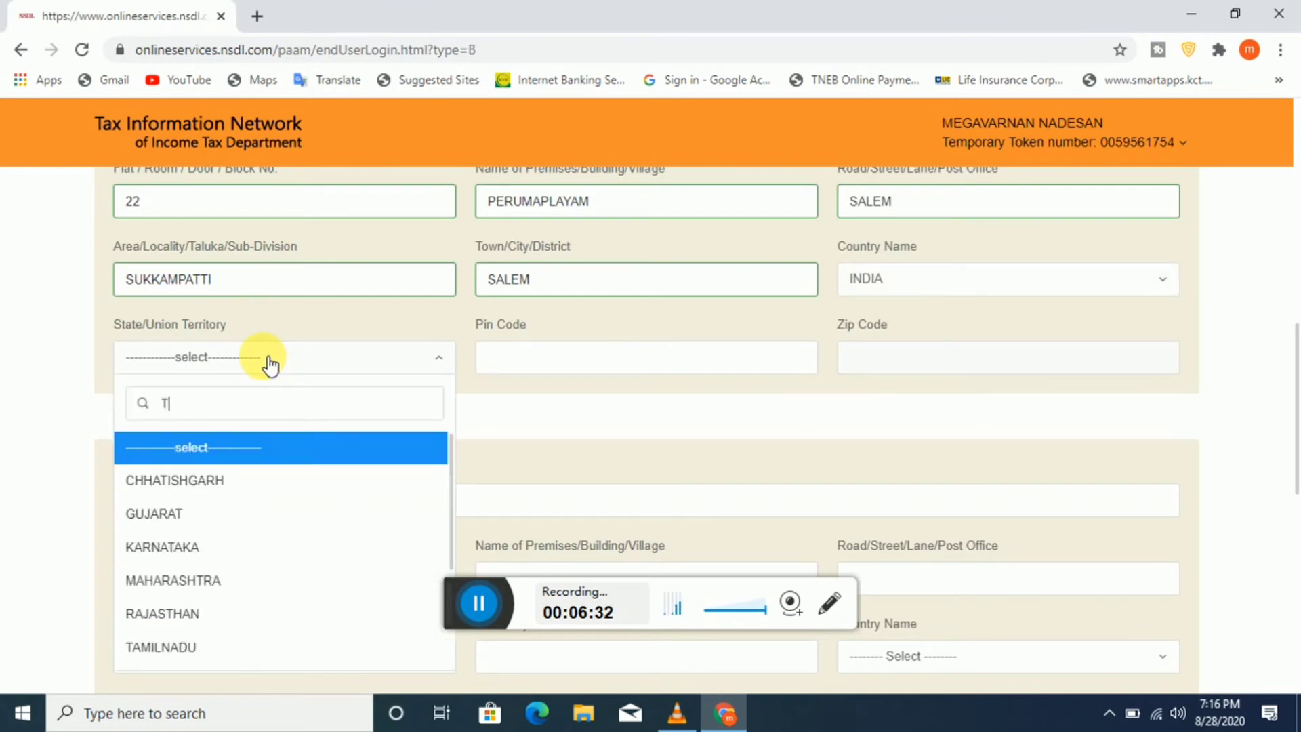
{"action": "scroll", "coordinate": [271, 383], "scroll_direction": "down", "scroll_amount": 2}
{"action": "left_click", "coordinate": [209, 455]}
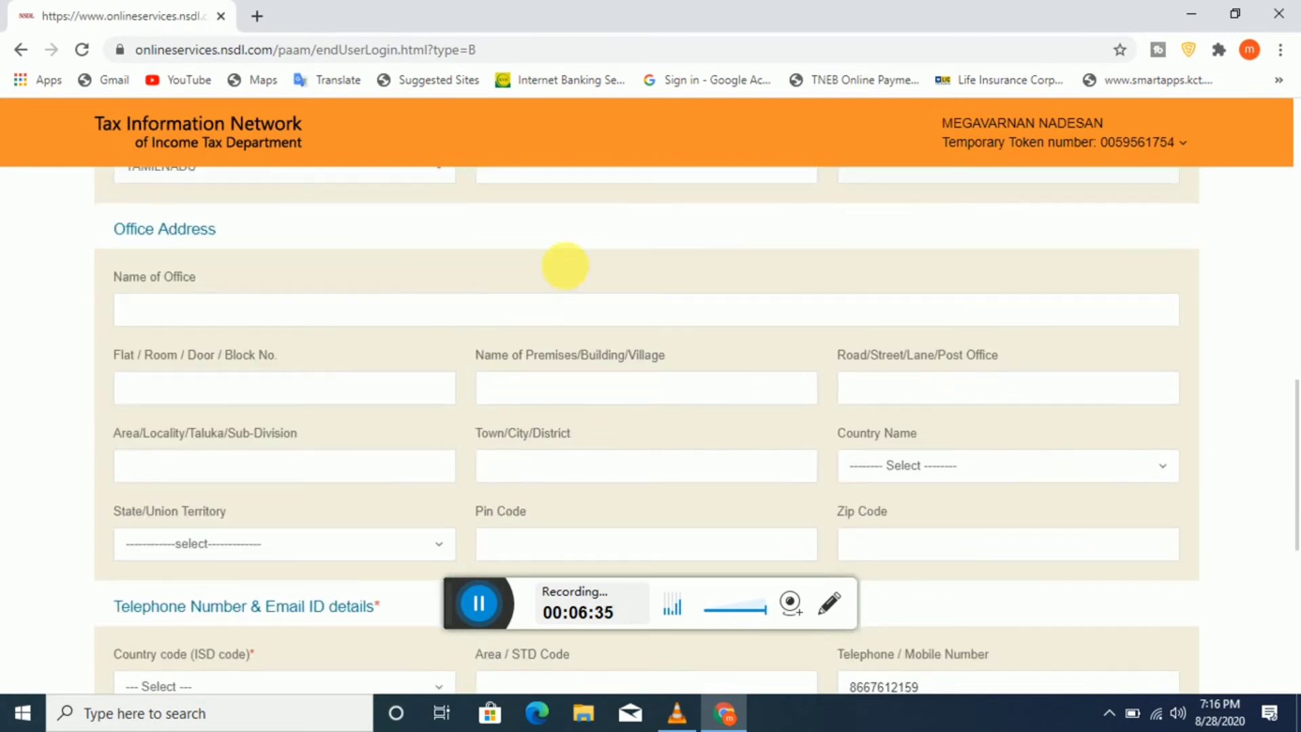
{"action": "scroll", "coordinate": [578, 268], "scroll_direction": "up", "scroll_amount": 1}
Step: Enter 636122 as the residence pin code
{"action": "left_click", "coordinate": [597, 271]}
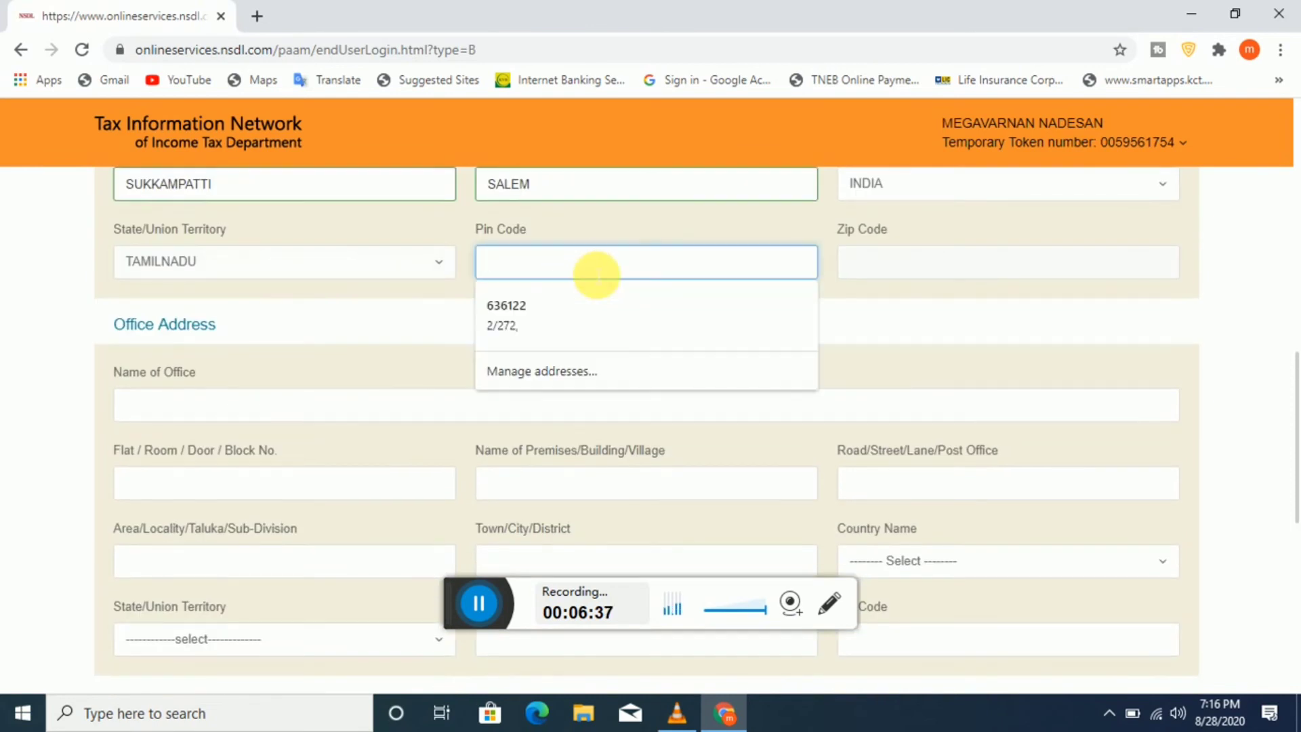
{"action": "type", "text": "636122"}
{"action": "left_click", "coordinate": [909, 265]}
{"action": "scroll", "coordinate": [778, 300], "scroll_direction": "down", "scroll_amount": 1}
{"action": "scroll", "coordinate": [778, 300], "scroll_direction": "down", "scroll_amount": 1}
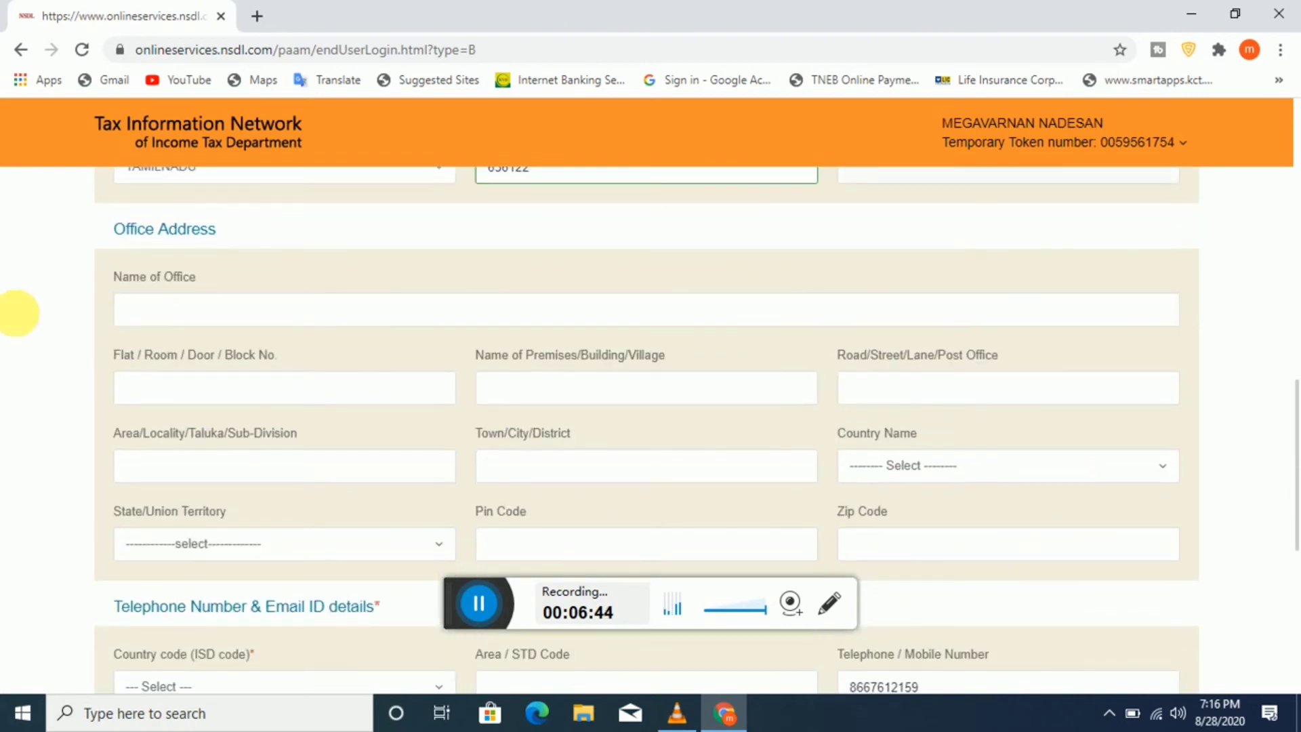
{"action": "scroll", "coordinate": [399, 288], "scroll_direction": "up", "scroll_amount": 7}
{"action": "scroll", "coordinate": [319, 465], "scroll_direction": "down", "scroll_amount": 10}
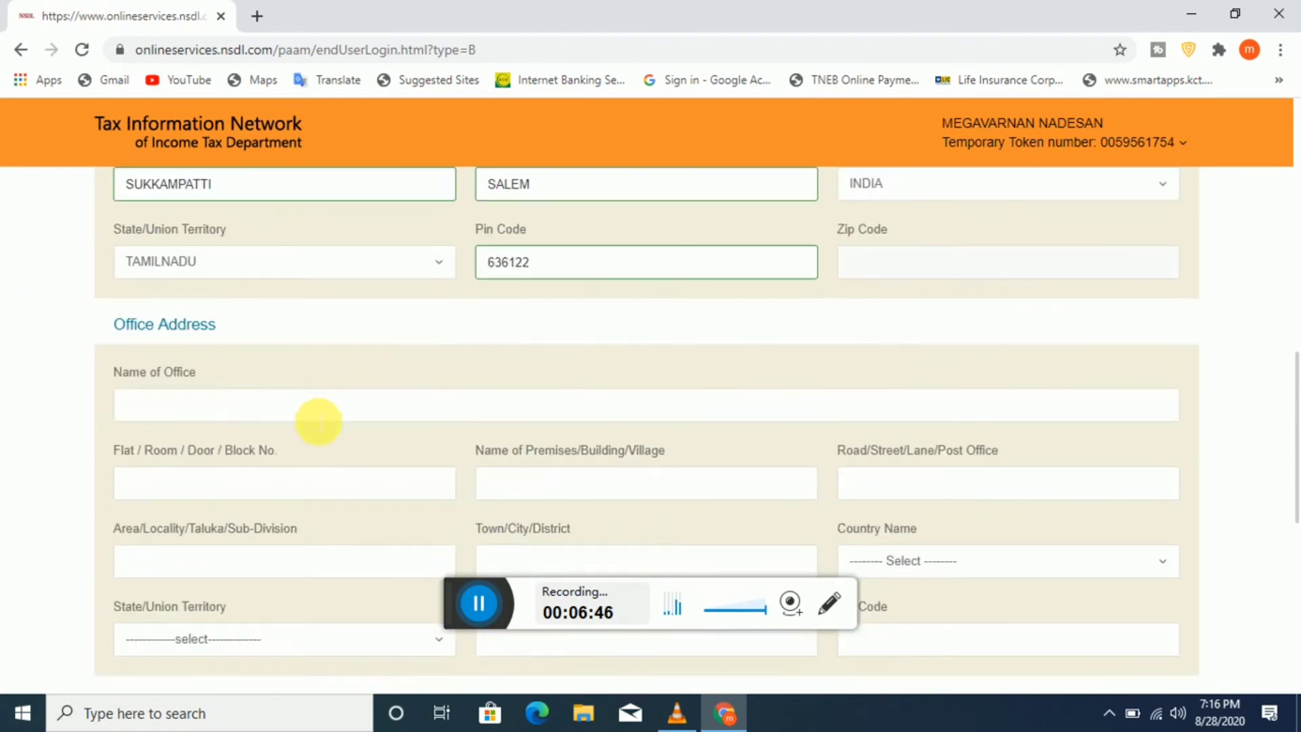
{"action": "scroll", "coordinate": [403, 571], "scroll_direction": "down", "scroll_amount": 3}
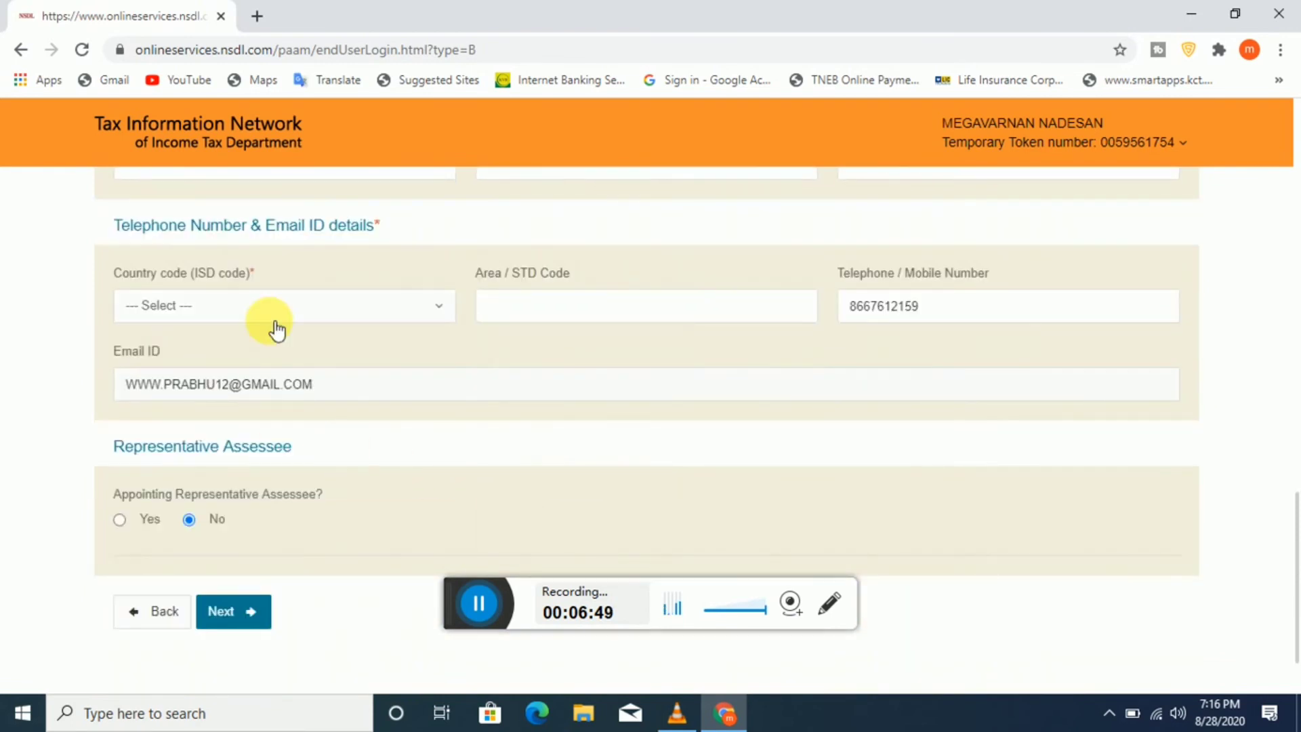
Step: Set the phone country code to INDIA (91), leaving the Area/STD code blank
{"action": "left_click", "coordinate": [306, 317]}
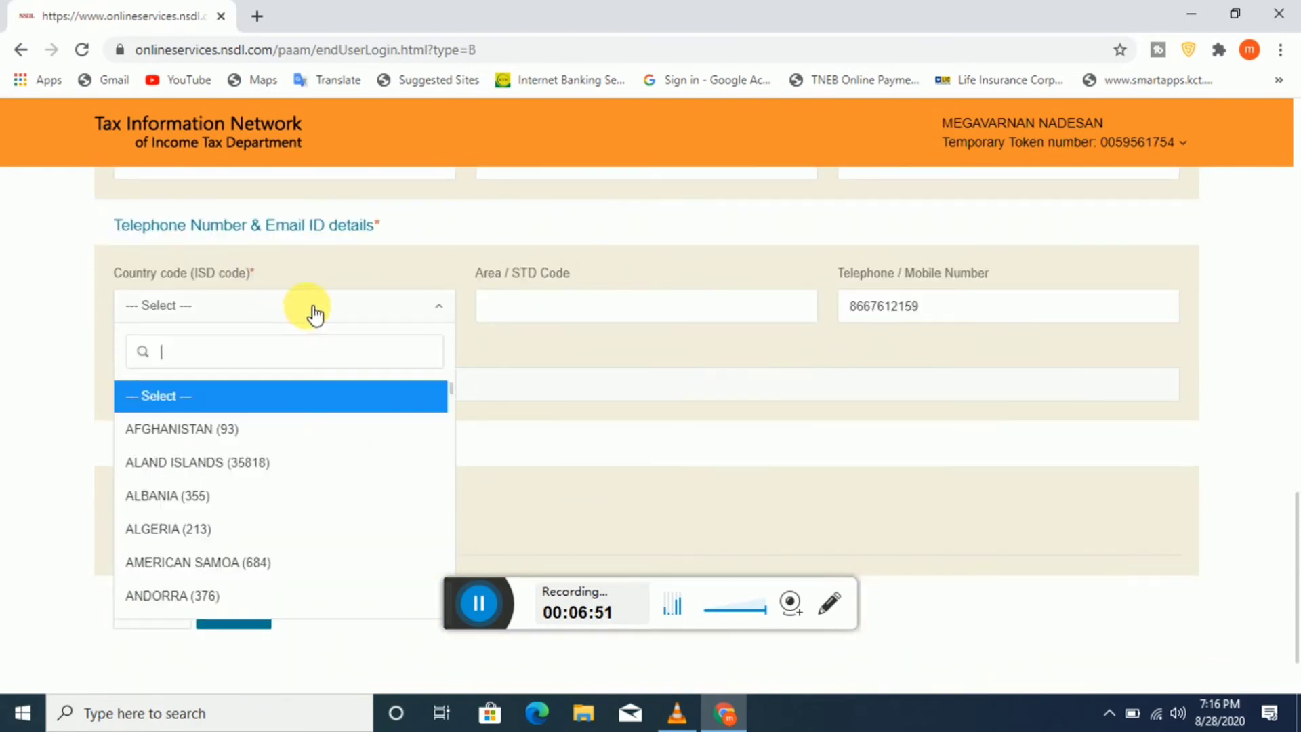
{"action": "scroll", "coordinate": [332, 352], "scroll_direction": "down", "scroll_amount": 2}
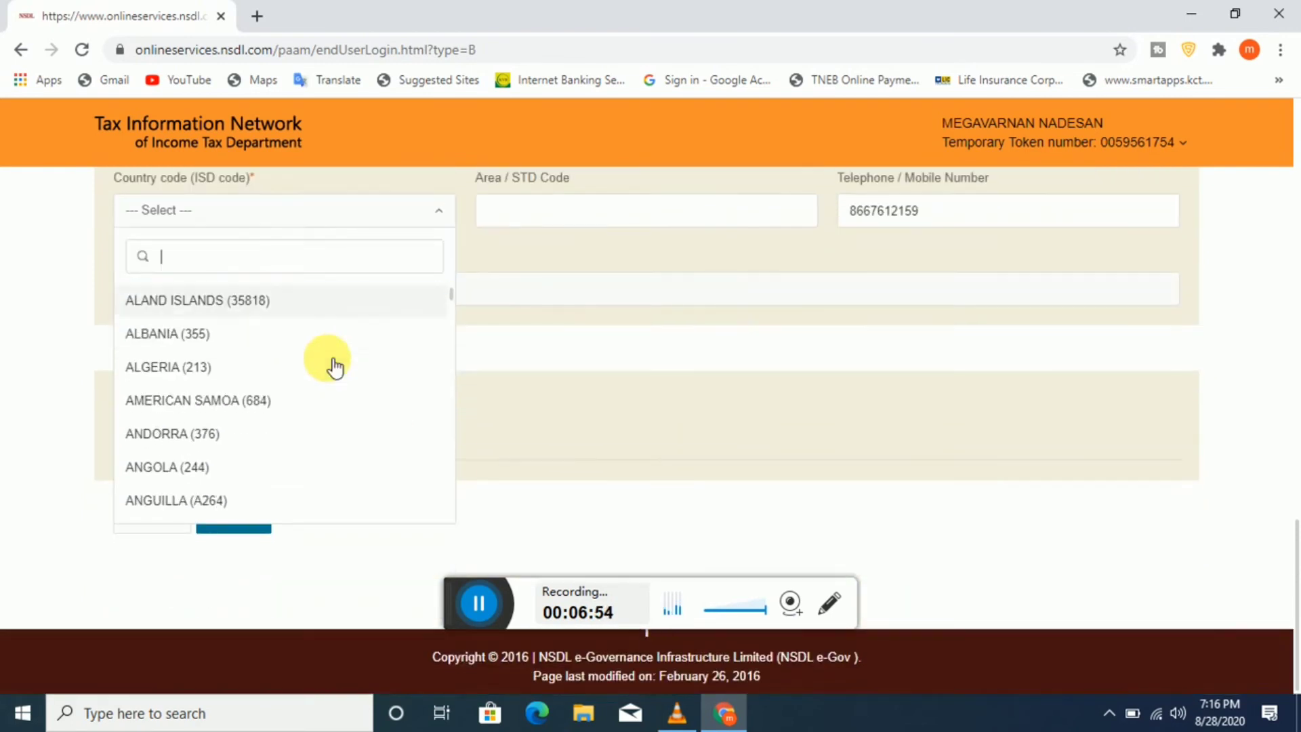
{"action": "scroll", "coordinate": [335, 363], "scroll_direction": "down", "scroll_amount": 7}
{"action": "scroll", "coordinate": [335, 366], "scroll_direction": "down", "scroll_amount": 8}
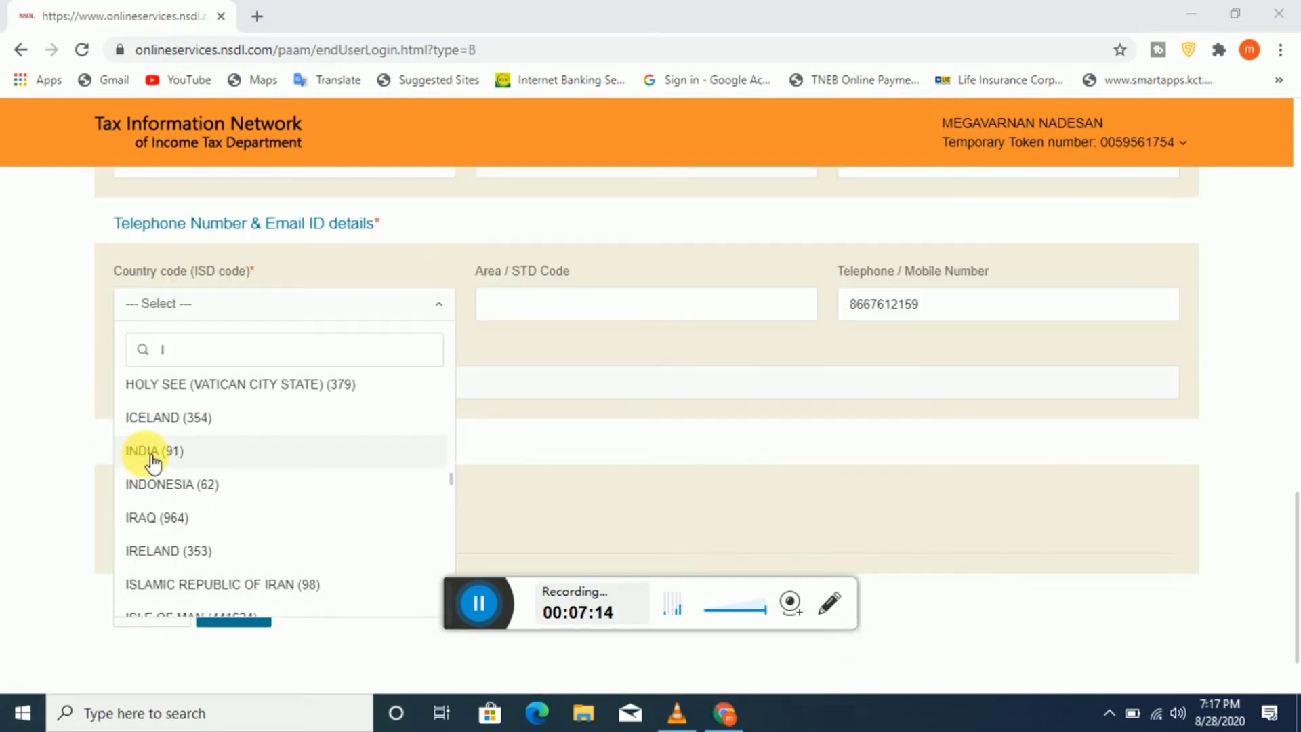
{"action": "left_click", "coordinate": [224, 449]}
{"action": "left_click", "coordinate": [626, 310]}
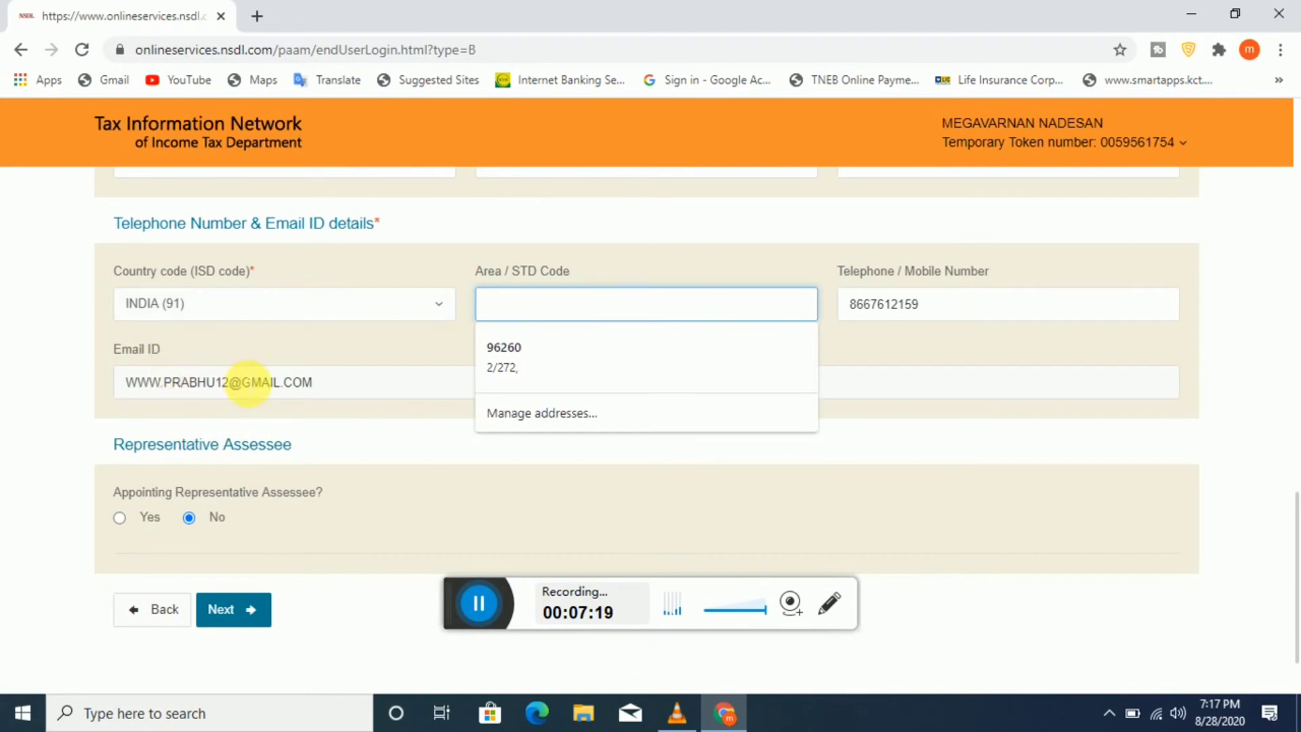
{"action": "left_click", "coordinate": [410, 275]}
Step: Advance to the AO Code step
{"action": "scroll", "coordinate": [412, 273], "scroll_direction": "up", "scroll_amount": 3}
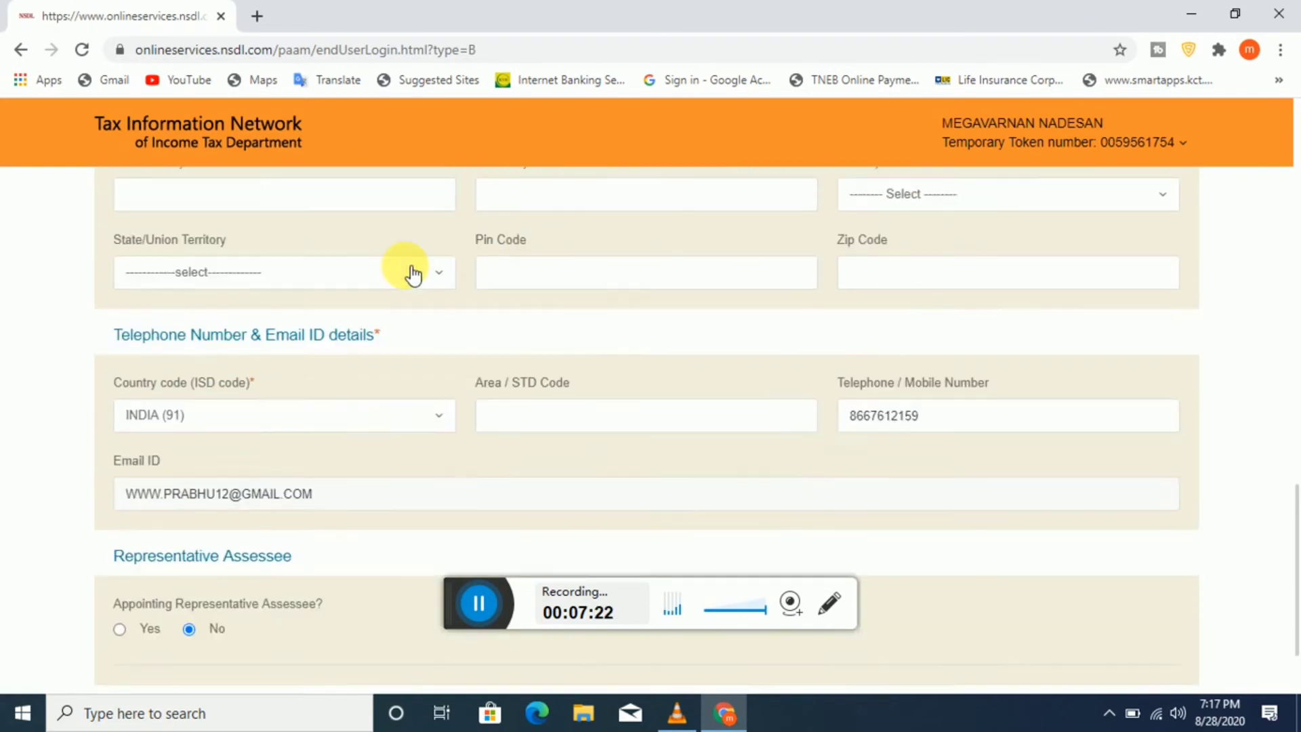
{"action": "scroll", "coordinate": [1017, 417], "scroll_direction": "down", "scroll_amount": 1}
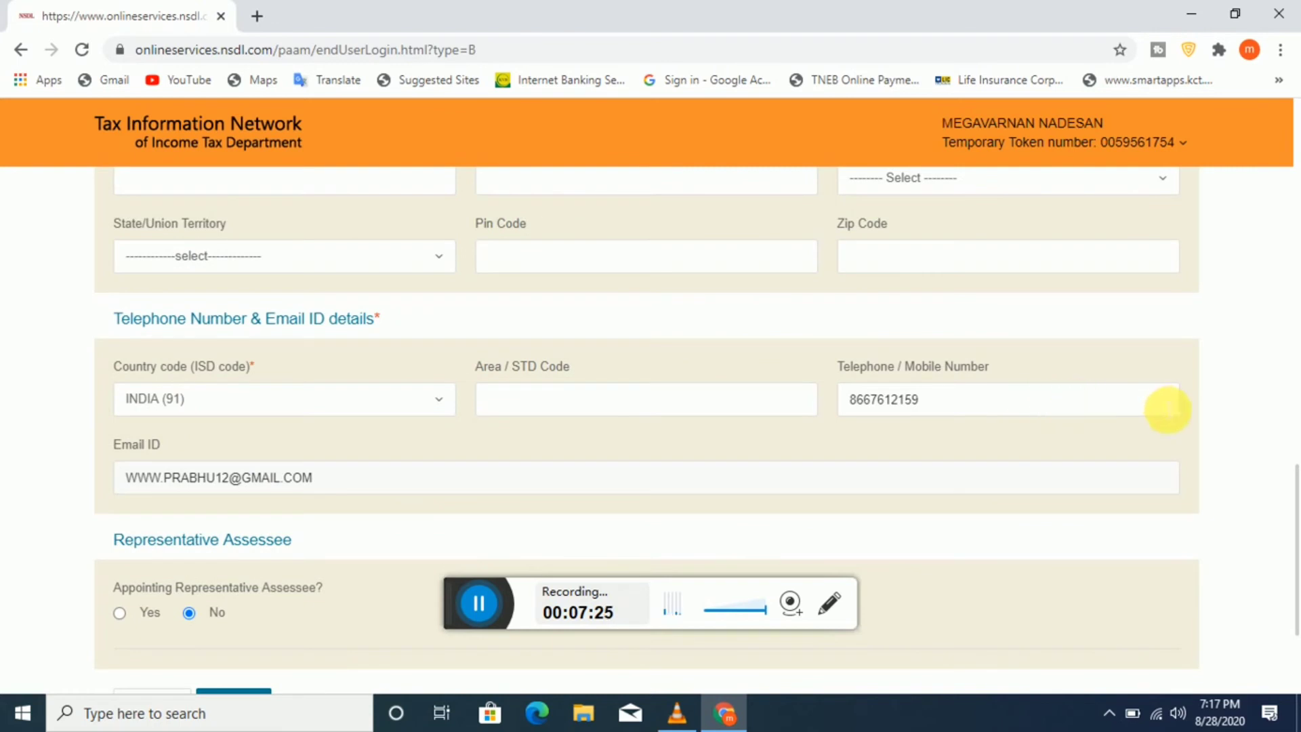
{"action": "scroll", "coordinate": [1084, 399], "scroll_direction": "down", "scroll_amount": 3}
{"action": "left_click", "coordinate": [316, 490]}
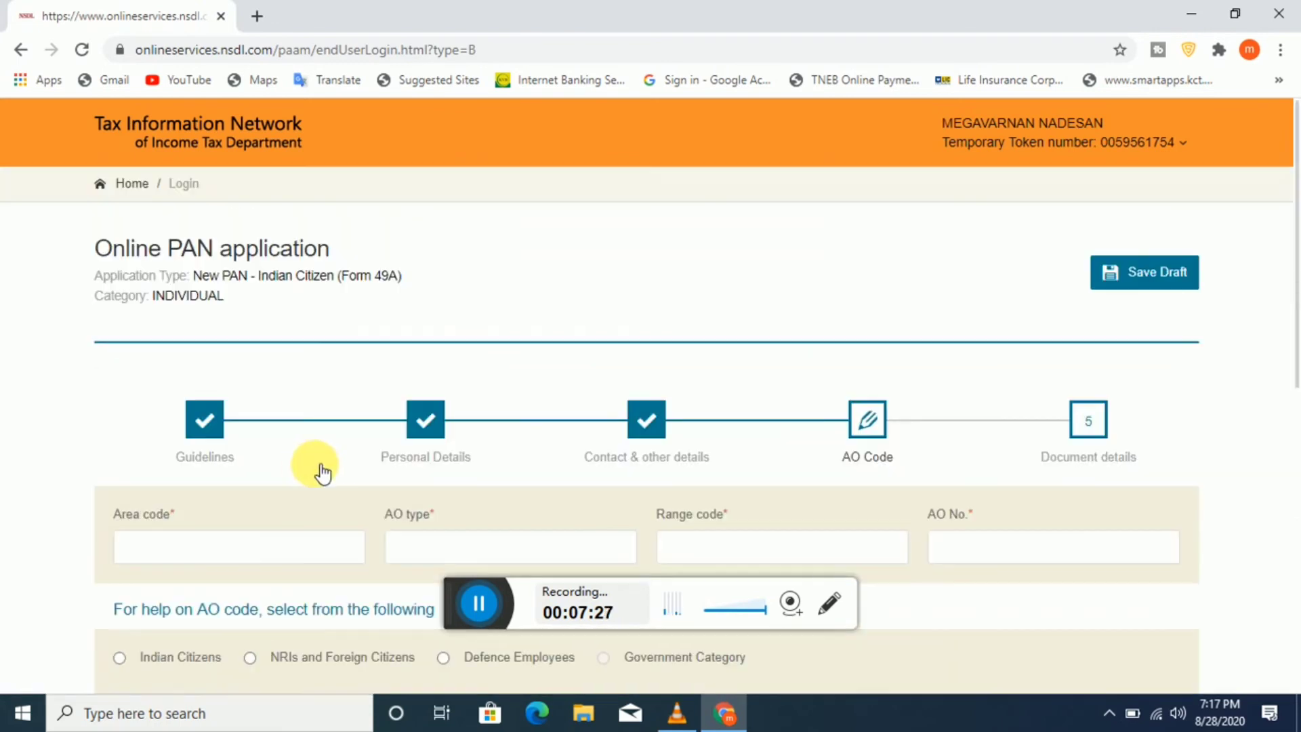
Step: Choose Indian Citizens in the AO code lookup, leaving the AO fields empty
{"action": "scroll", "coordinate": [871, 420], "scroll_direction": "down", "scroll_amount": 1}
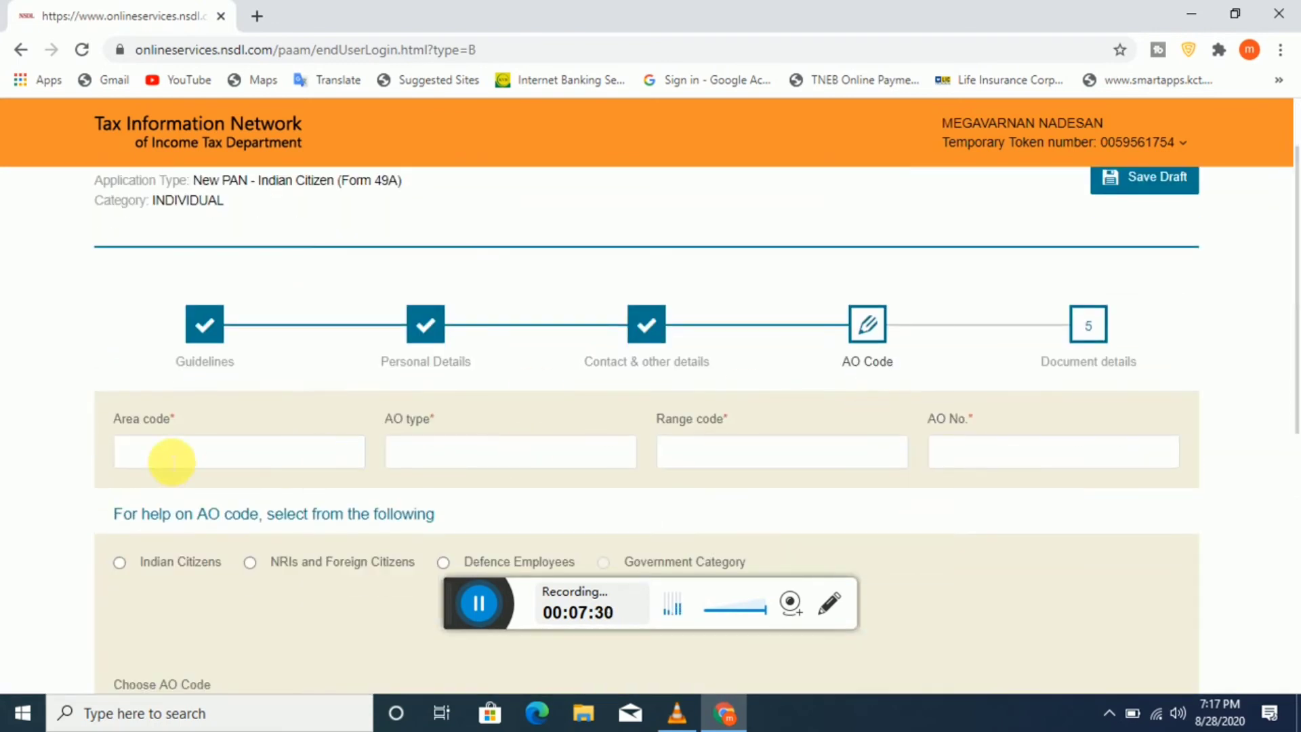
{"action": "scroll", "coordinate": [209, 456], "scroll_direction": "down", "scroll_amount": 2}
{"action": "scroll", "coordinate": [474, 459], "scroll_direction": "up", "scroll_amount": 1}
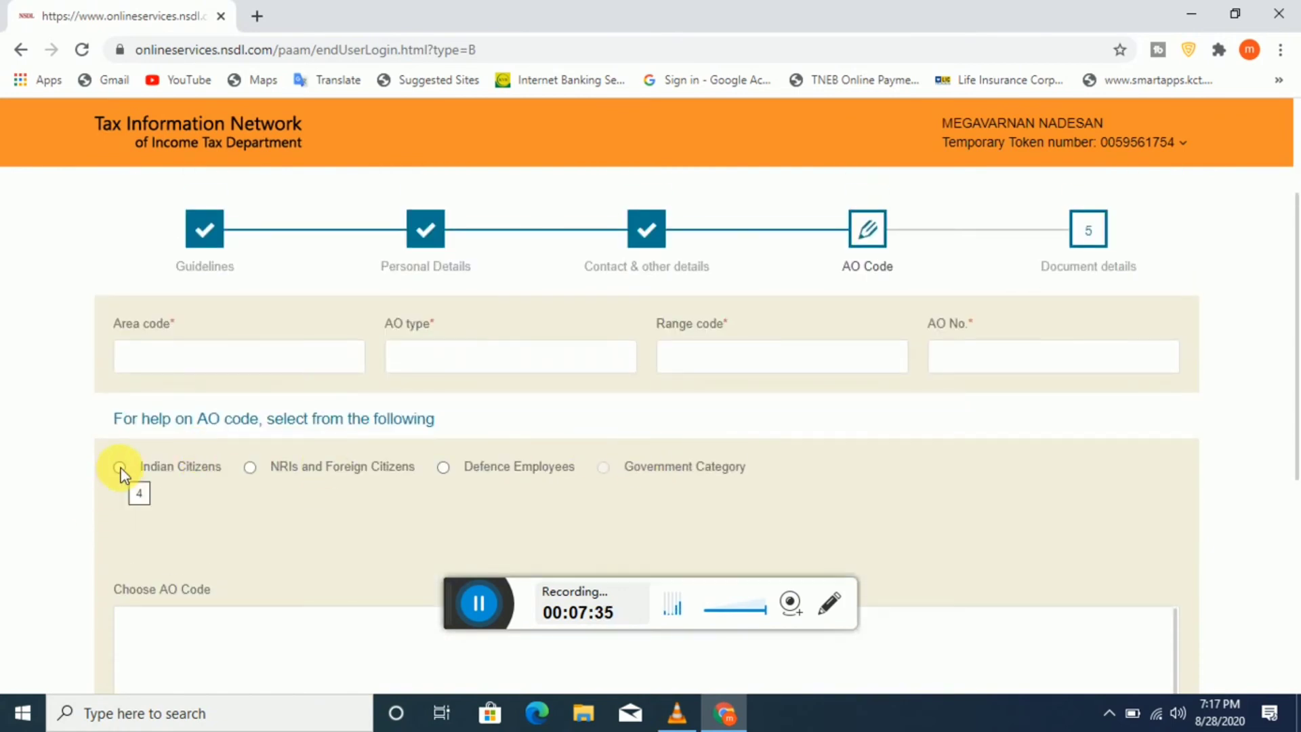
{"action": "scroll", "coordinate": [526, 499], "scroll_direction": "down", "scroll_amount": 4}
{"action": "scroll", "coordinate": [526, 500], "scroll_direction": "up", "scroll_amount": 5}
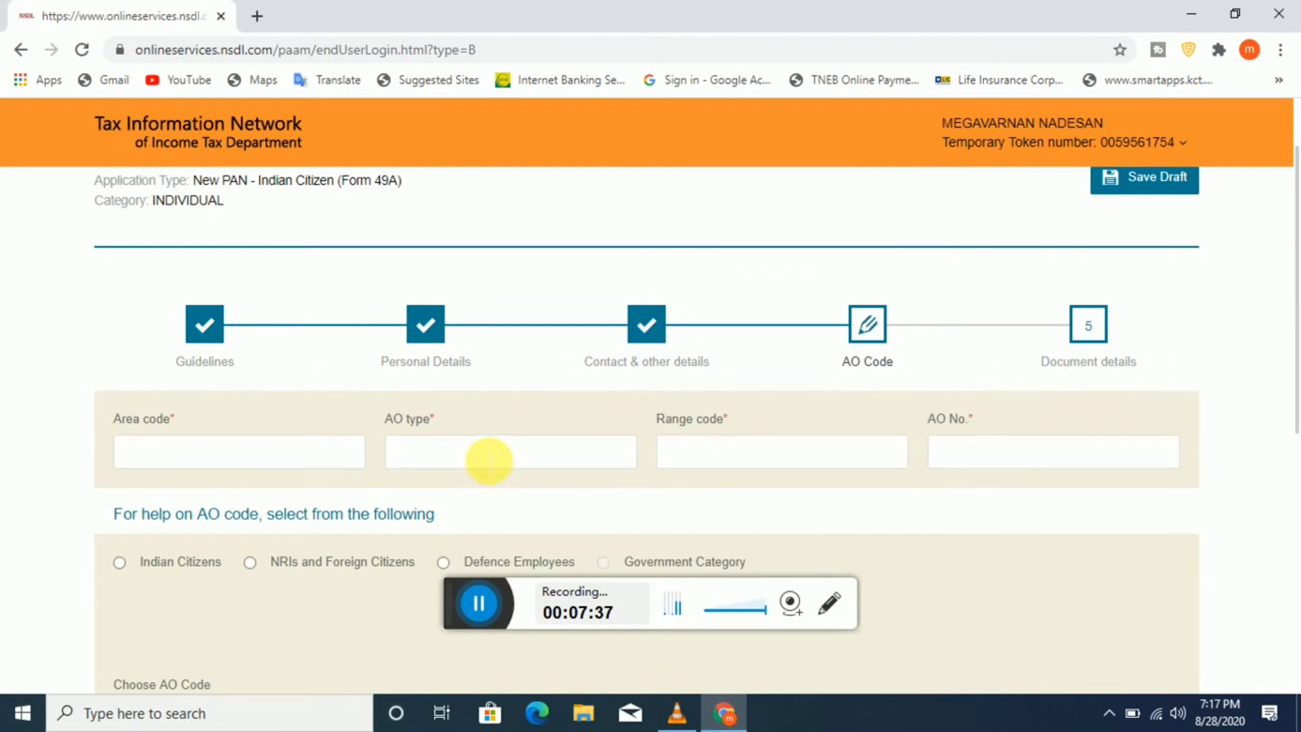
{"action": "left_click", "coordinate": [487, 461]}
{"action": "key", "text": "Tab"}
{"action": "key", "text": "Tab"}
{"action": "scroll", "coordinate": [246, 444], "scroll_direction": "down", "scroll_amount": 2}
{"action": "scroll", "coordinate": [379, 420], "scroll_direction": "down", "scroll_amount": 1}
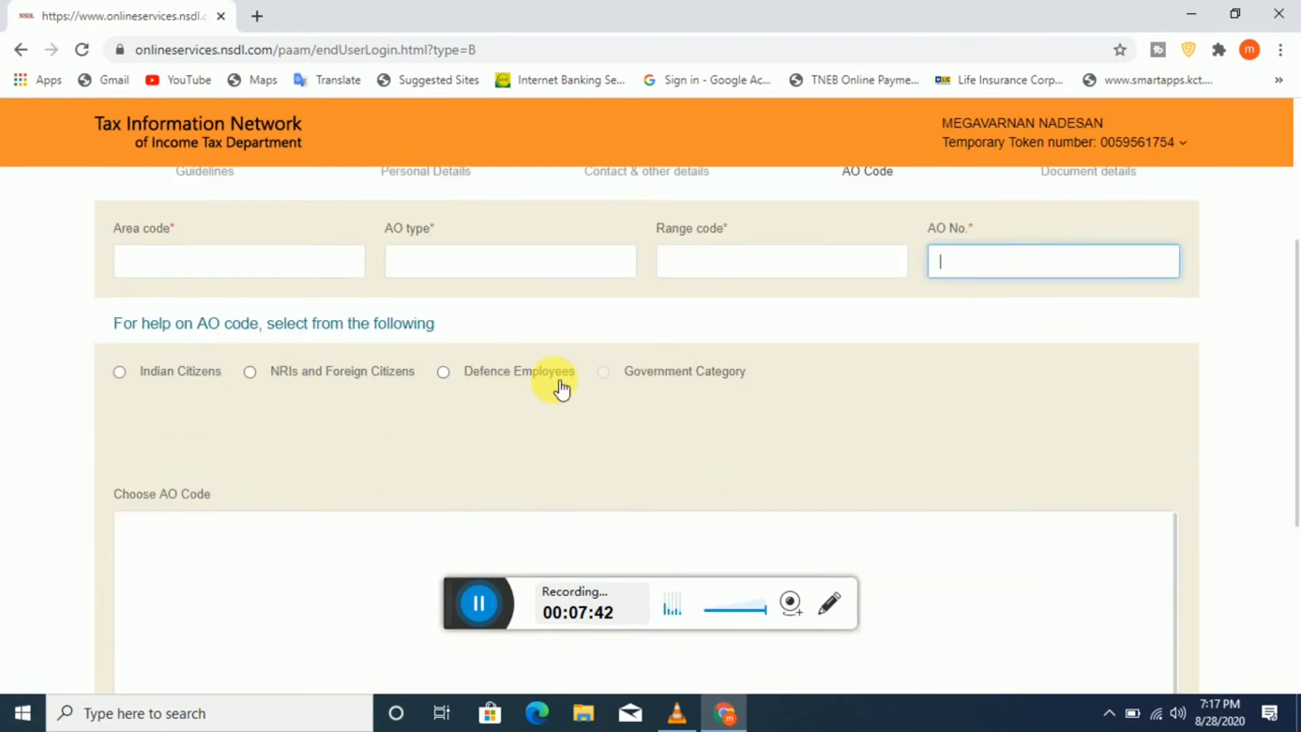
{"action": "left_click", "coordinate": [121, 375]}
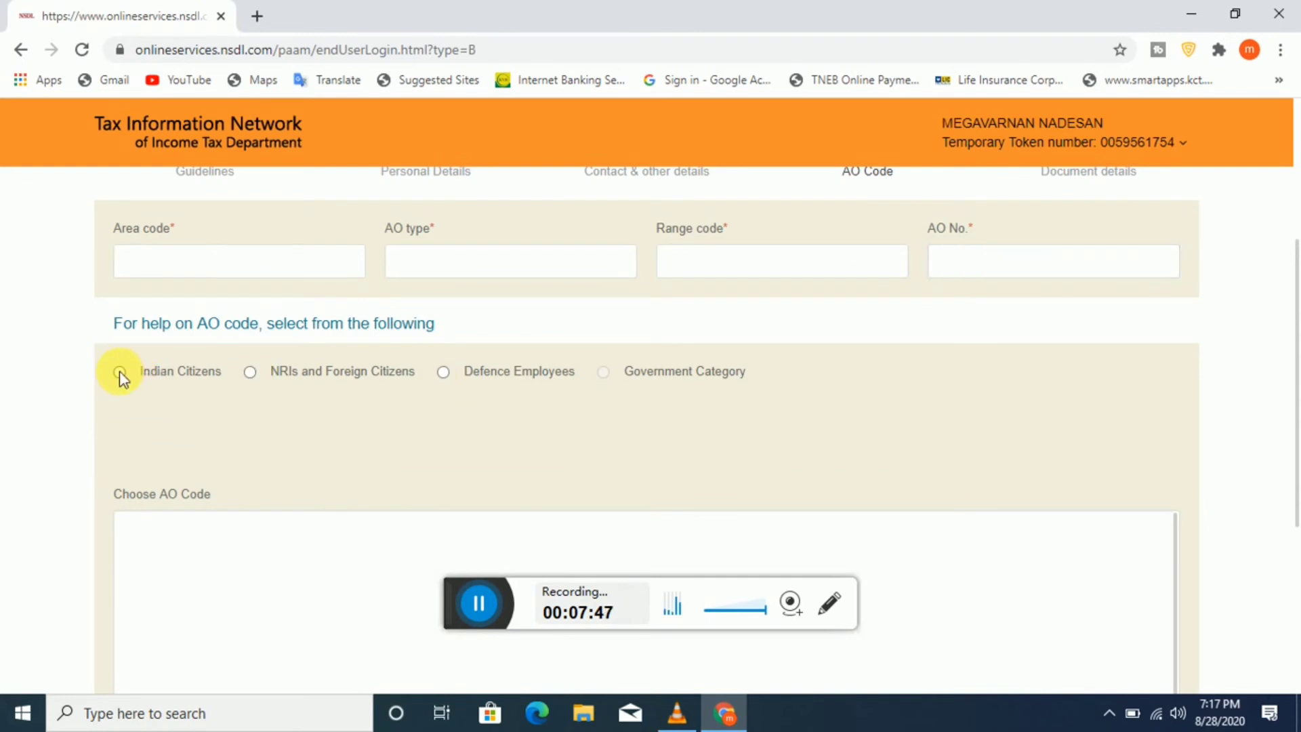
{"action": "left_click", "coordinate": [119, 371]}
Step: Set the lookup state to TAMILNADU and the city to SALEM
{"action": "left_click", "coordinate": [261, 461]}
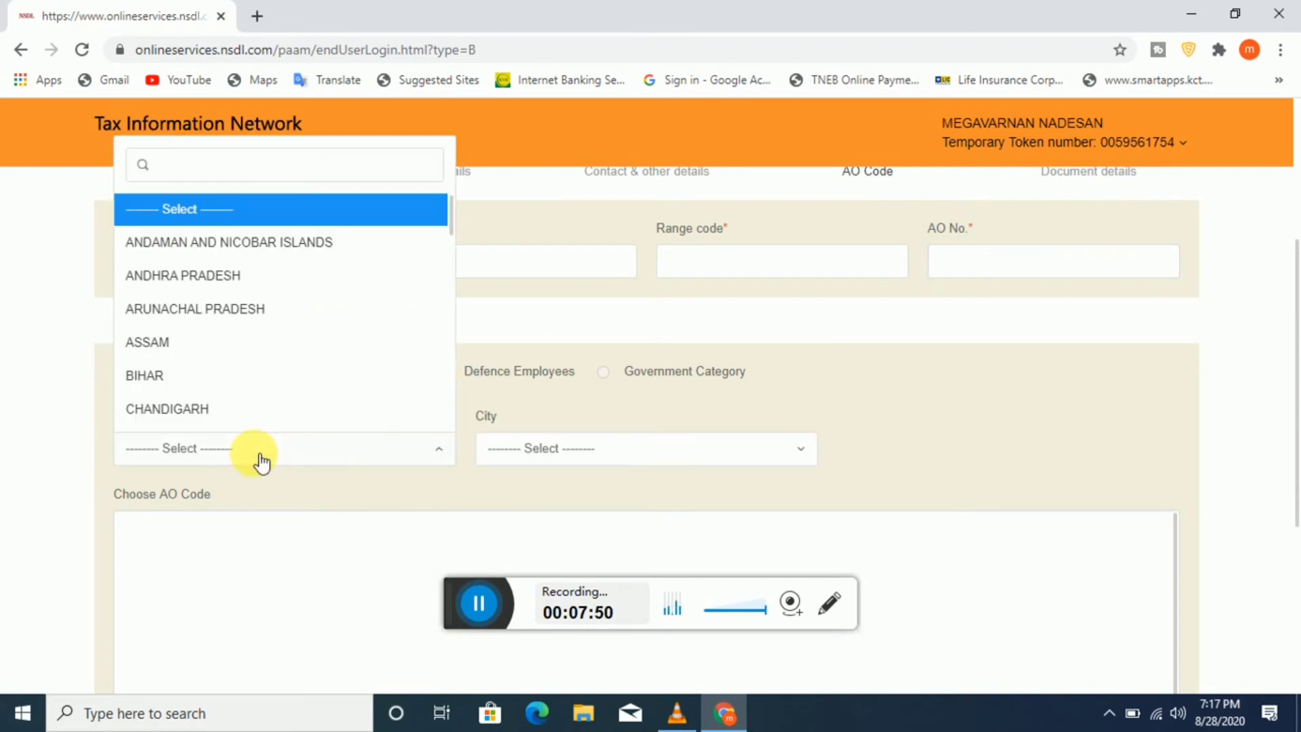
{"action": "type", "text": "T"}
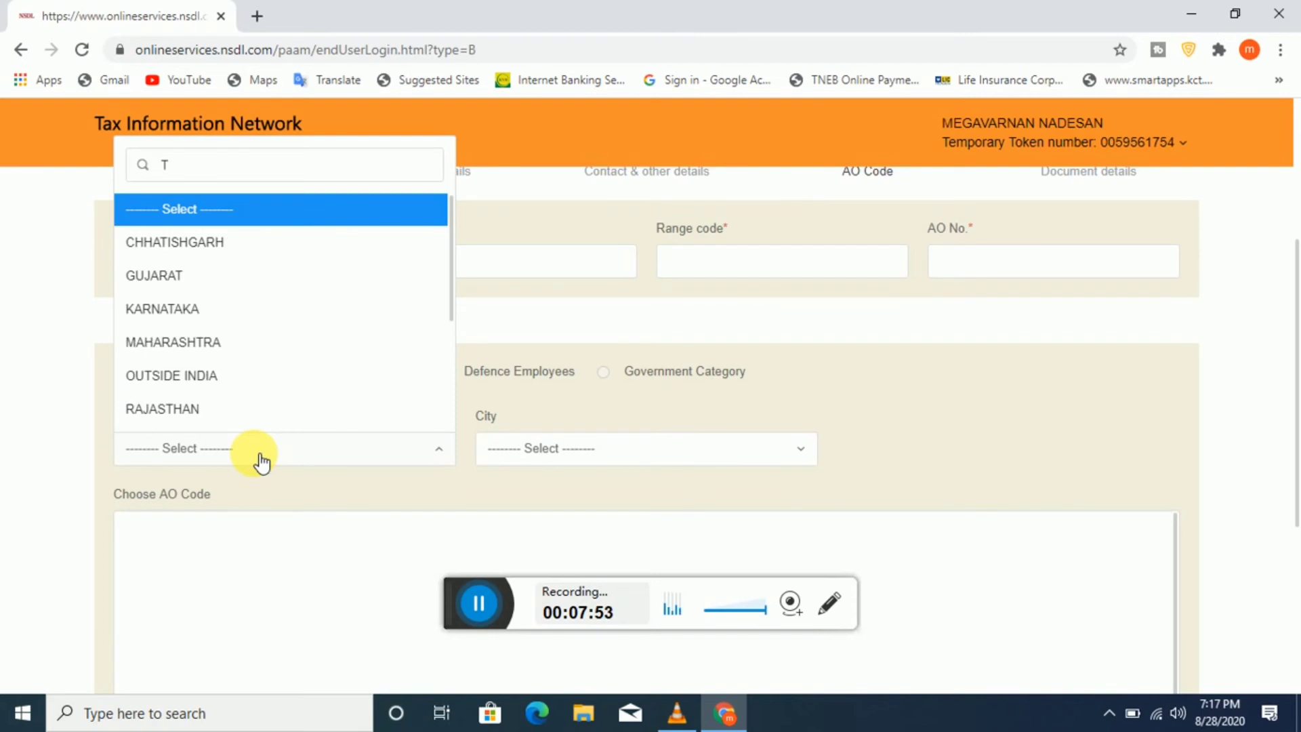
{"action": "scroll", "coordinate": [261, 461], "scroll_direction": "down", "scroll_amount": 1}
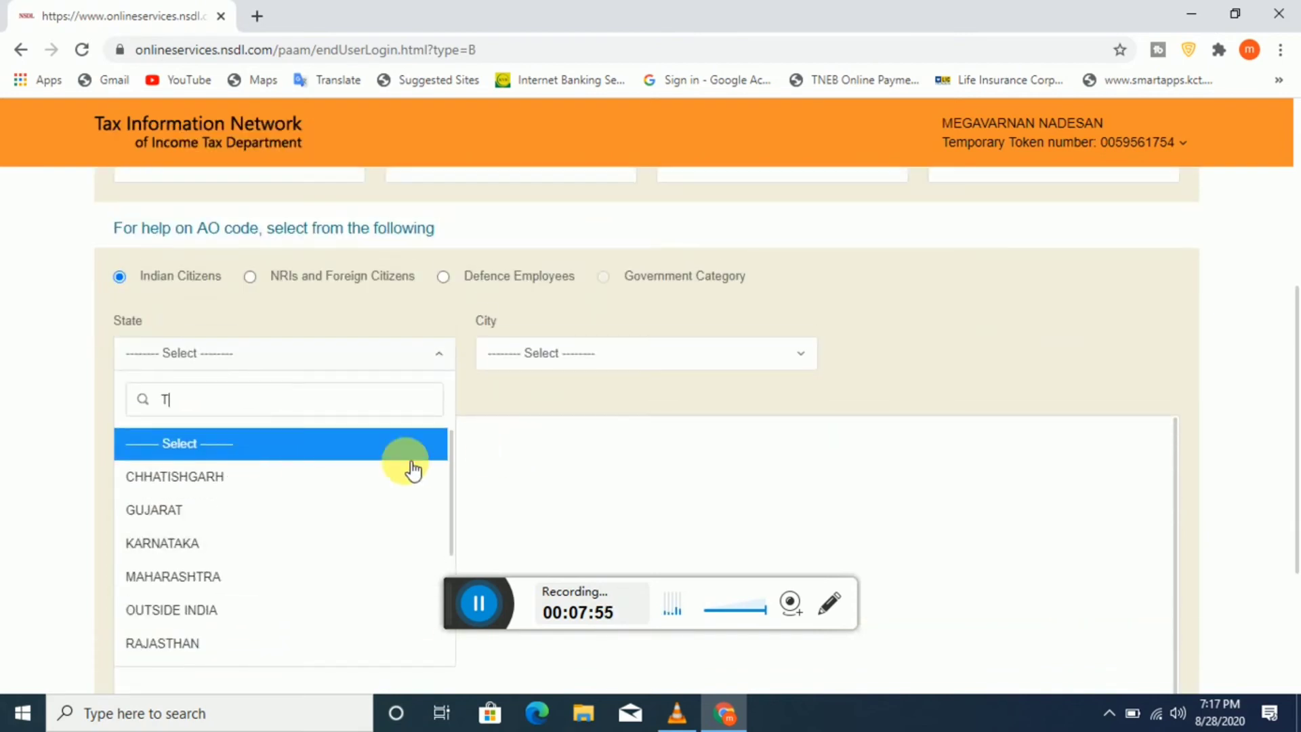
{"action": "scroll", "coordinate": [314, 494], "scroll_direction": "down", "scroll_amount": 1}
{"action": "scroll", "coordinate": [282, 536], "scroll_direction": "up", "scroll_amount": 1}
{"action": "scroll", "coordinate": [291, 552], "scroll_direction": "down", "scroll_amount": 2}
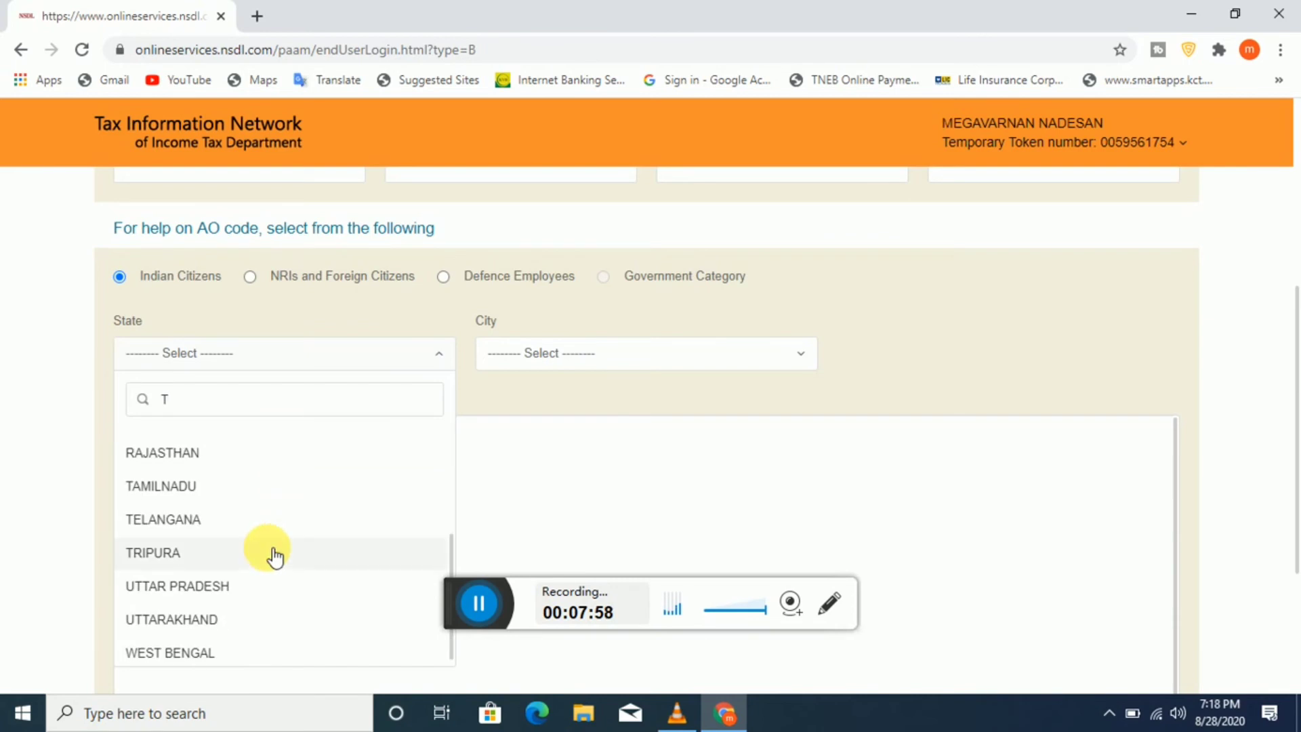
{"action": "left_click", "coordinate": [237, 490]}
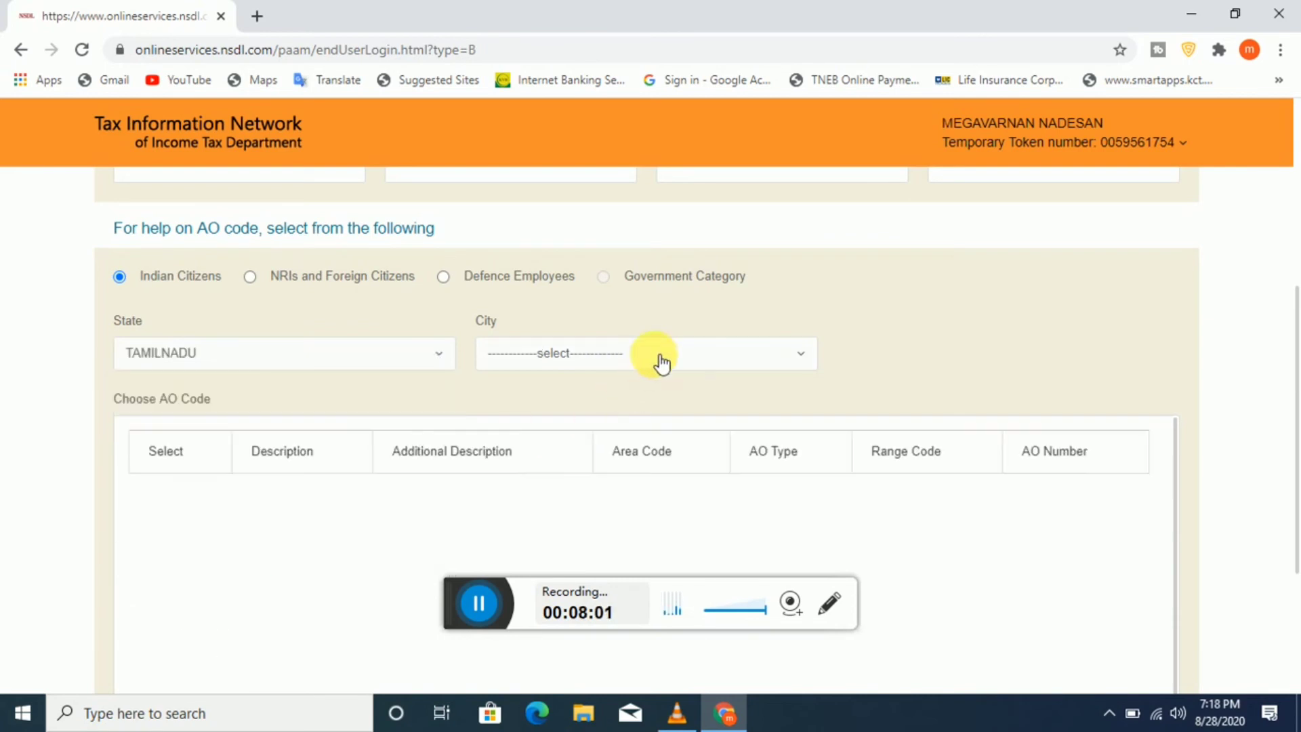
{"action": "left_click", "coordinate": [661, 364]}
{"action": "type", "text": "S"}
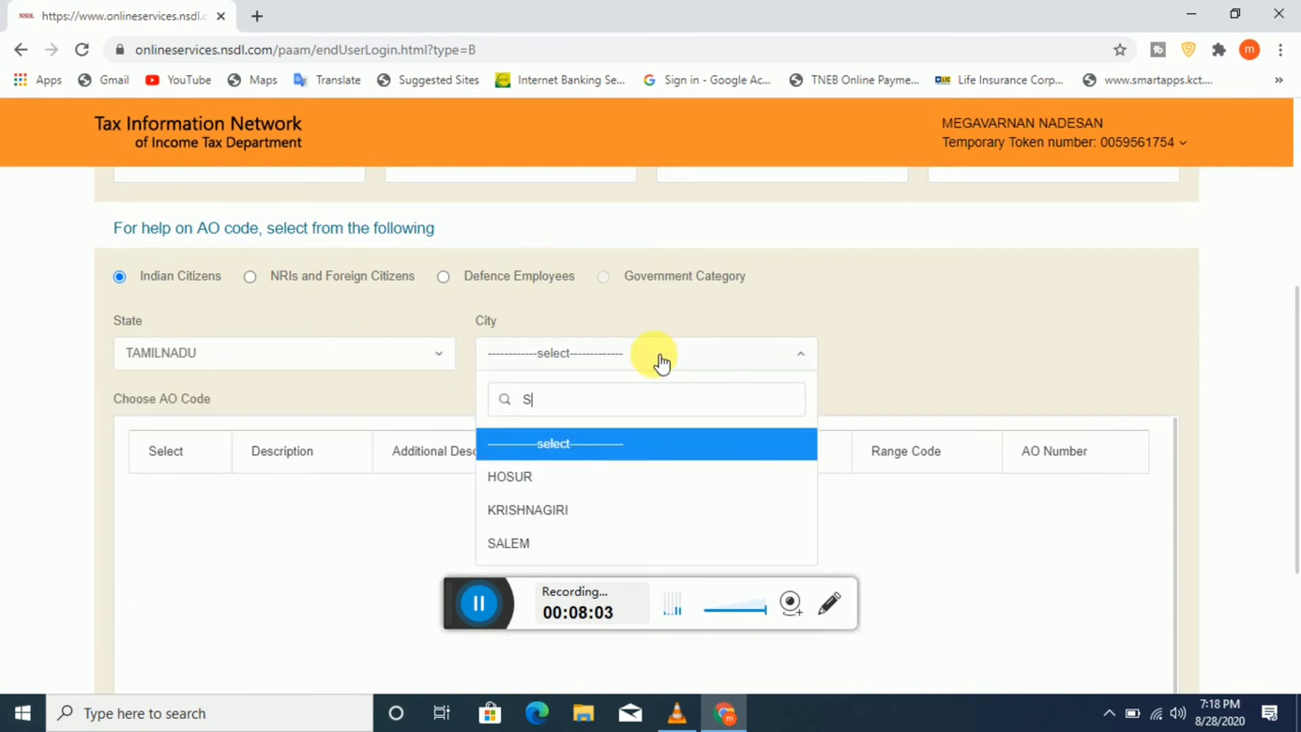
{"action": "left_click", "coordinate": [580, 543]}
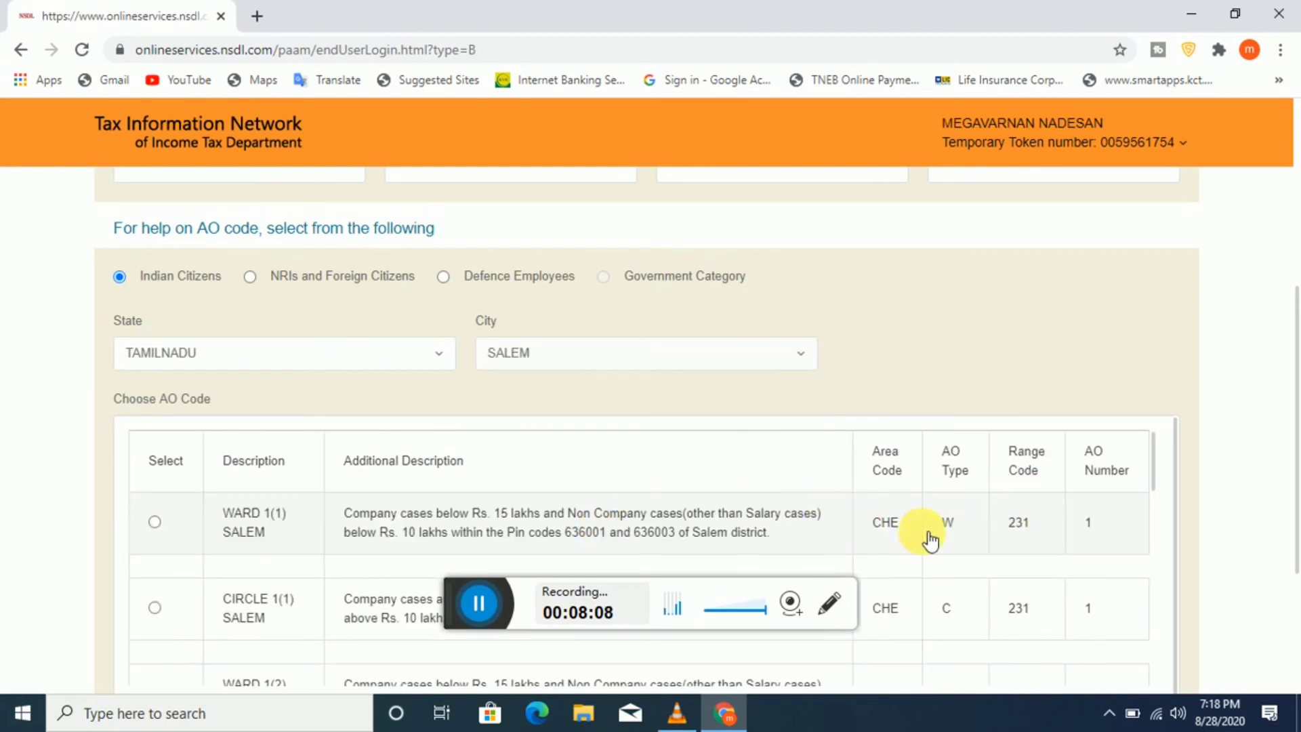
Step: Dismiss the save-details alert and select WARD 1(6) SALEM (CHE, W, 231, 6) as AO code
{"action": "scroll", "coordinate": [589, 546], "scroll_direction": "down", "scroll_amount": 3}
{"action": "scroll", "coordinate": [575, 538], "scroll_direction": "down", "scroll_amount": 10}
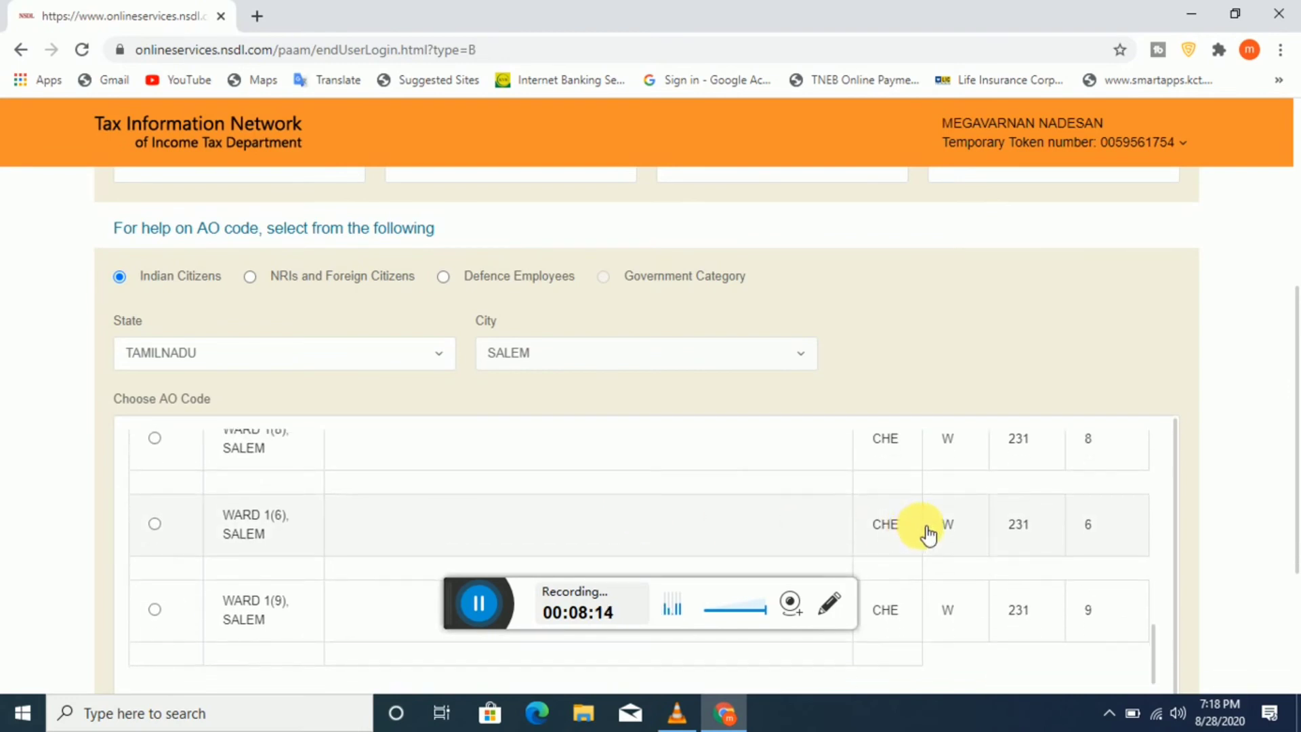
{"action": "scroll", "coordinate": [917, 535], "scroll_direction": "up", "scroll_amount": 10}
{"action": "scroll", "coordinate": [925, 533], "scroll_direction": "up", "scroll_amount": 1}
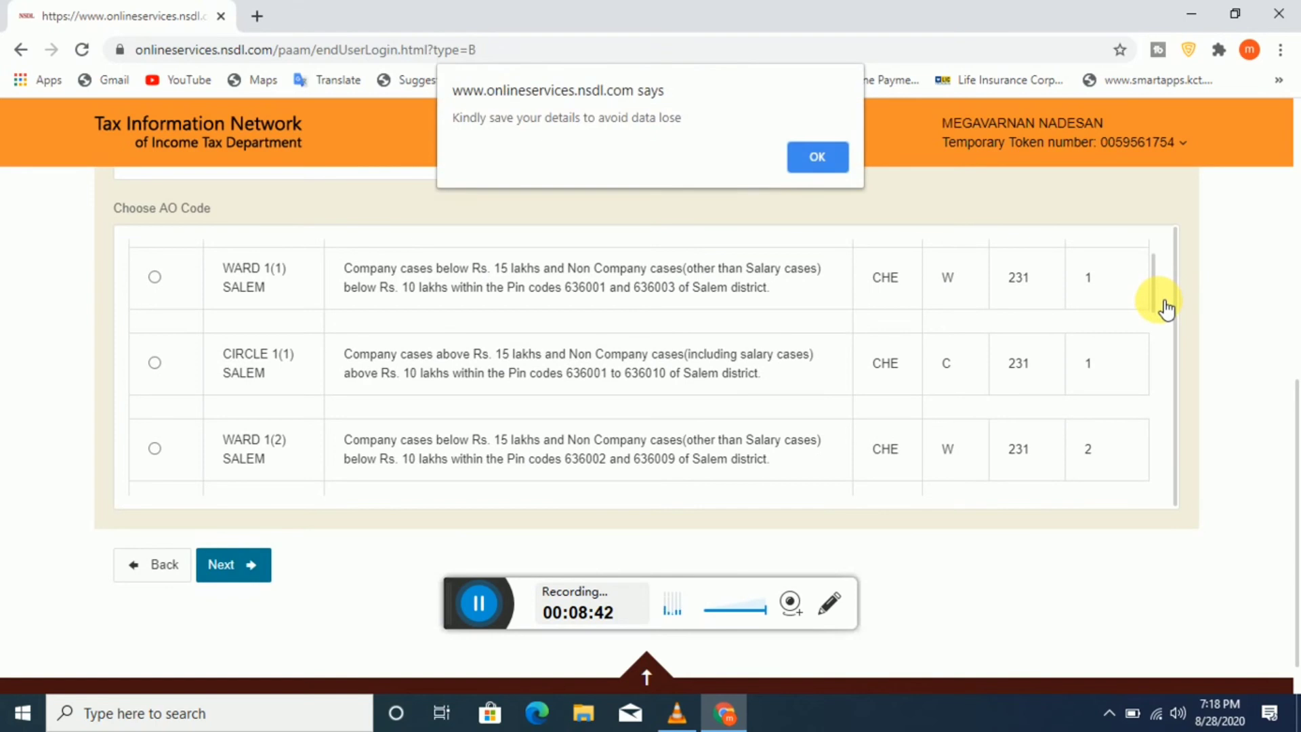
{"action": "left_click", "coordinate": [818, 158]}
{"action": "scroll", "coordinate": [807, 233], "scroll_direction": "up", "scroll_amount": 3}
{"action": "scroll", "coordinate": [832, 273], "scroll_direction": "down", "scroll_amount": 3}
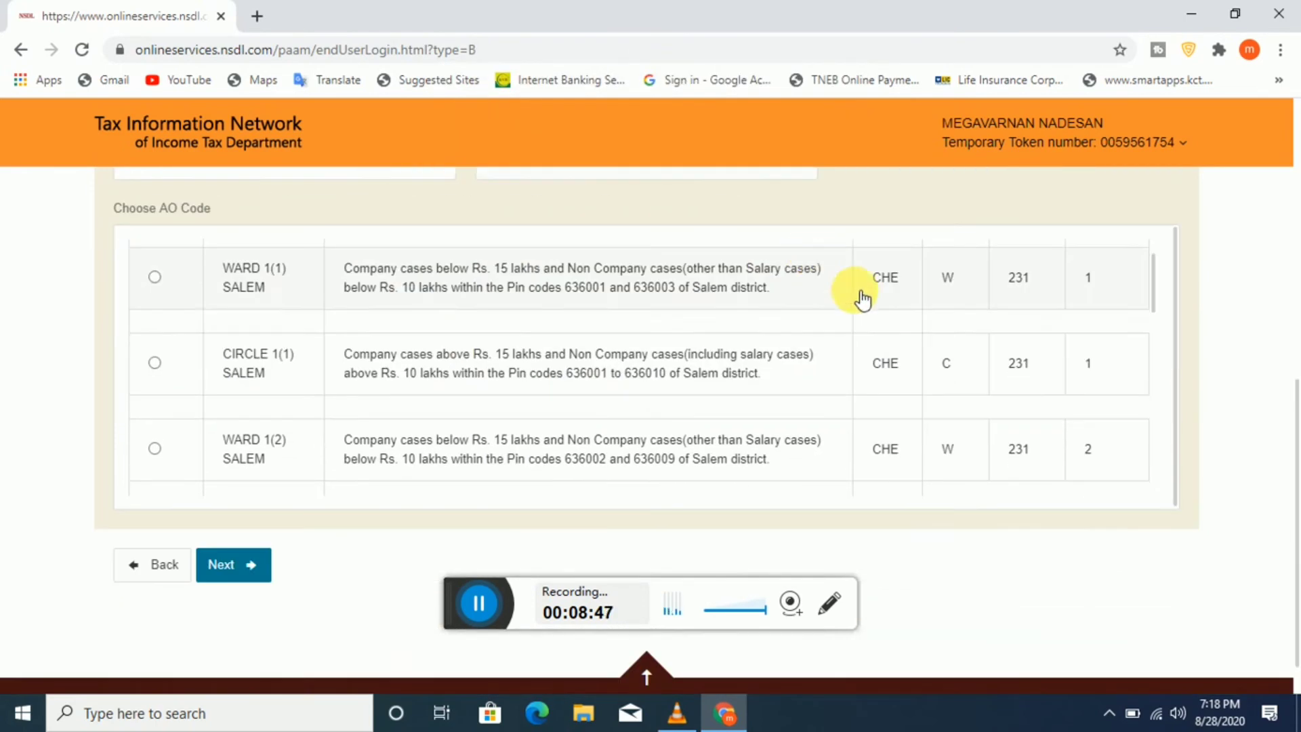
{"action": "scroll", "coordinate": [895, 339], "scroll_direction": "down", "scroll_amount": 4}
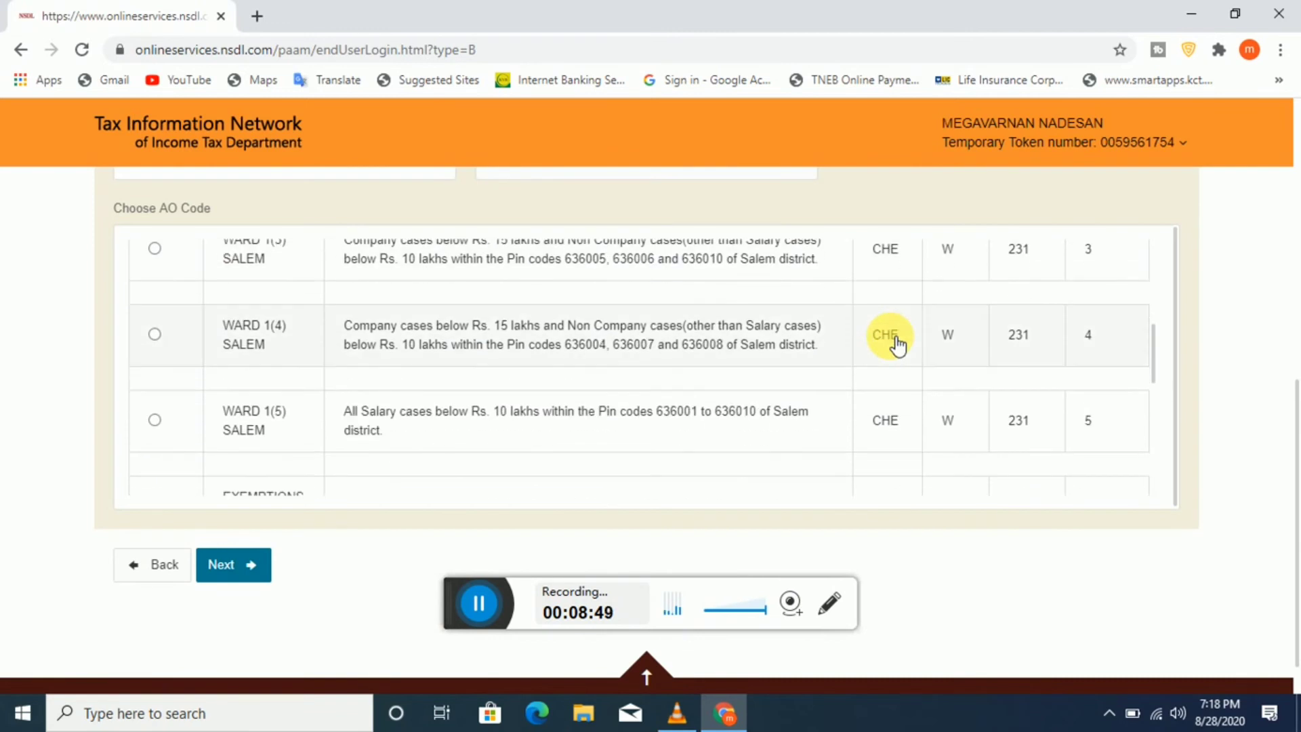
{"action": "scroll", "coordinate": [896, 345], "scroll_direction": "down", "scroll_amount": 3}
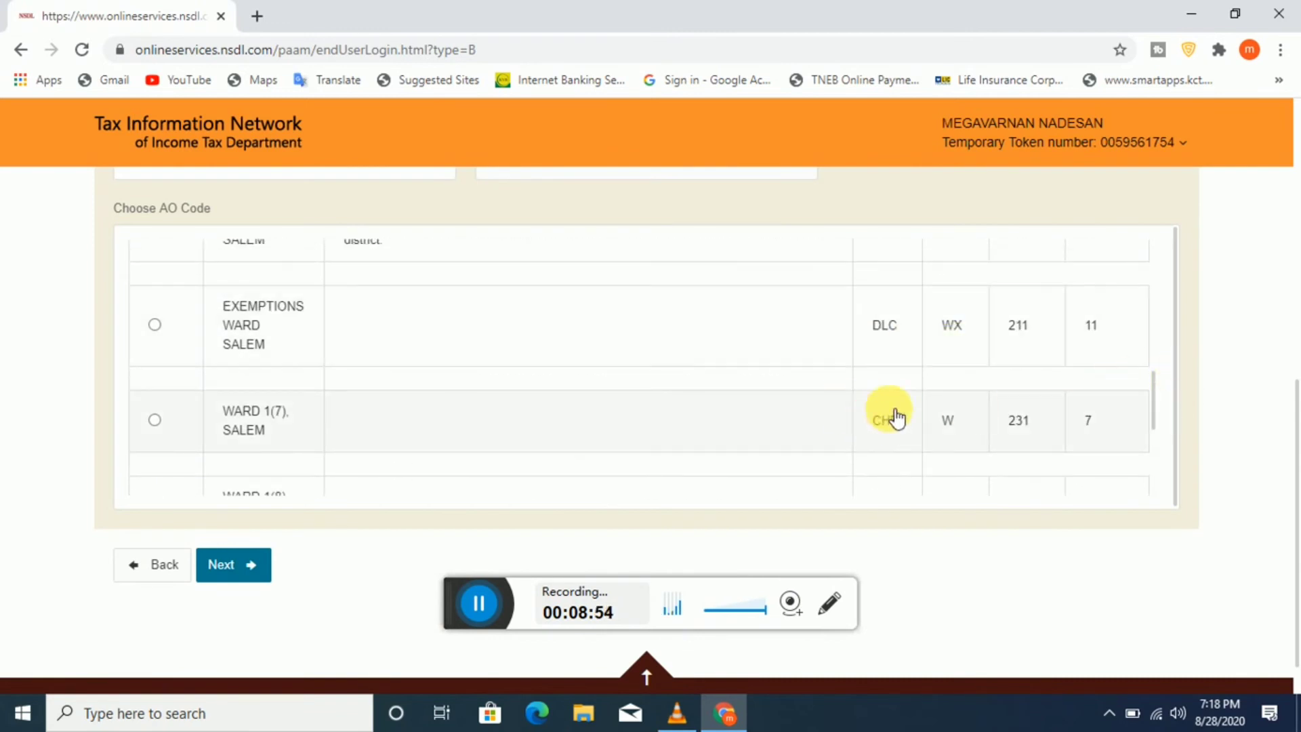
{"action": "scroll", "coordinate": [888, 414], "scroll_direction": "down", "scroll_amount": 2}
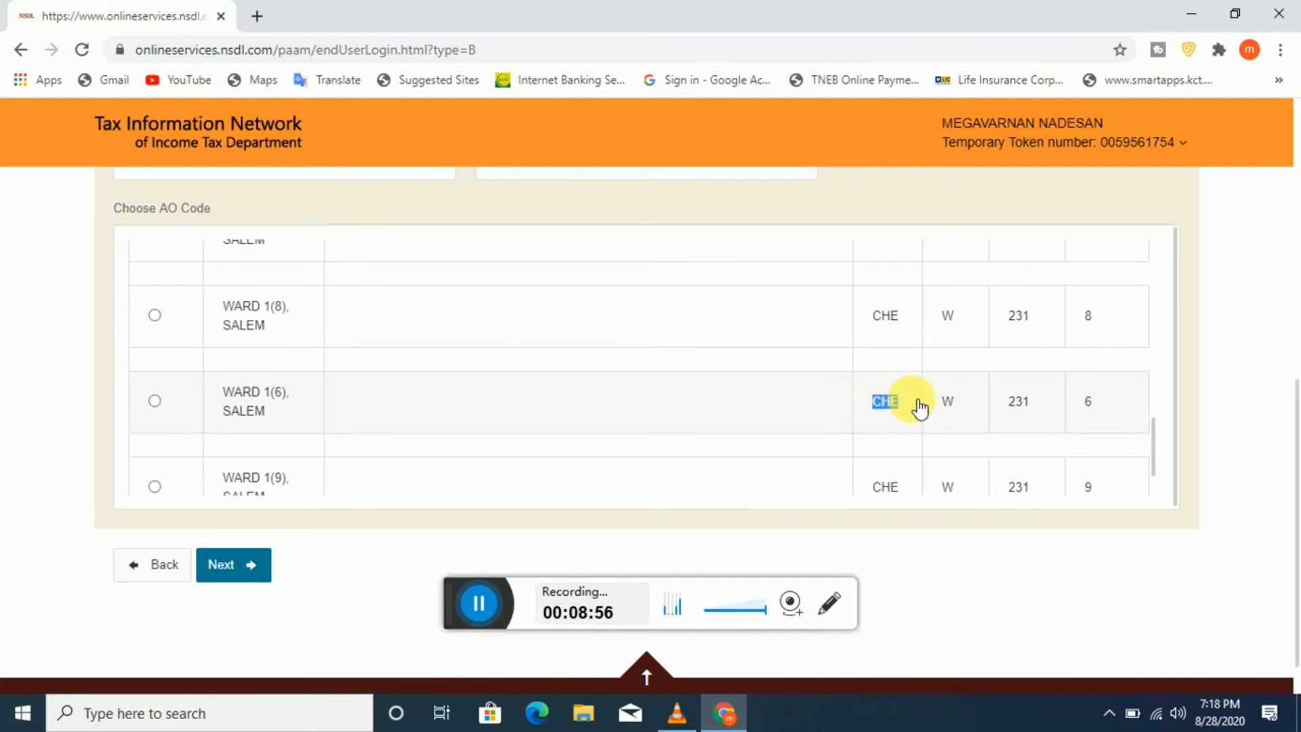
{"action": "left_click", "coordinate": [154, 401]}
{"action": "scroll", "coordinate": [1213, 454], "scroll_direction": "down", "scroll_amount": 1}
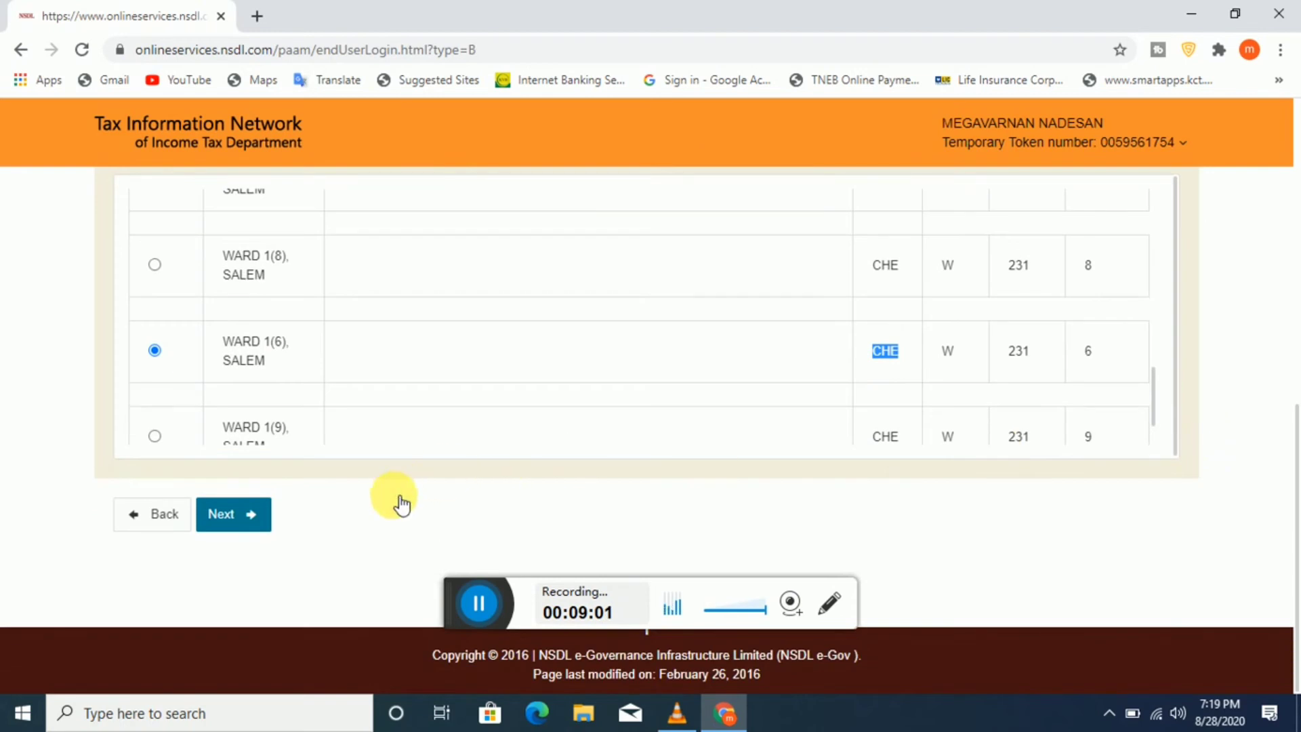
Step: Advance to the Document details step
{"action": "left_click", "coordinate": [211, 513]}
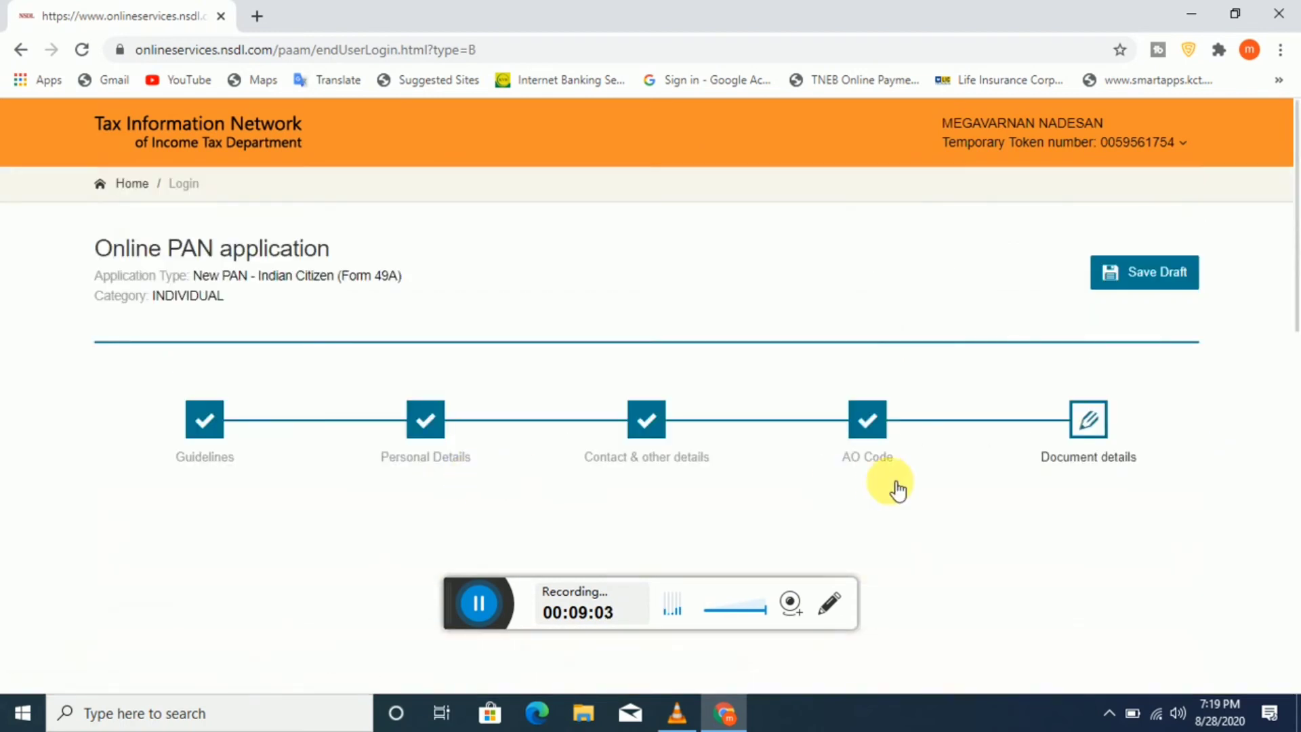
{"action": "scroll", "coordinate": [895, 488], "scroll_direction": "down", "scroll_amount": 2}
{"action": "scroll", "coordinate": [380, 461], "scroll_direction": "down", "scroll_amount": 2}
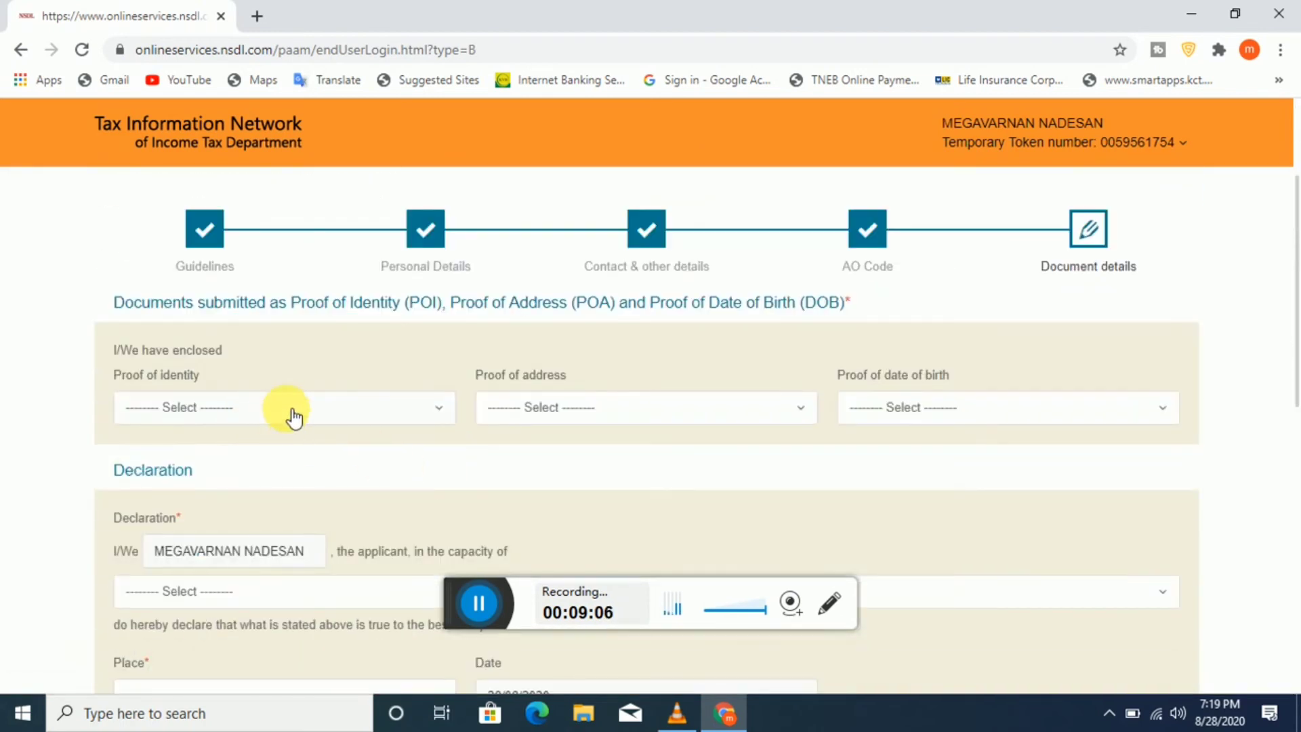
Step: Set the proof of identity to Driving License
{"action": "left_click", "coordinate": [419, 404]}
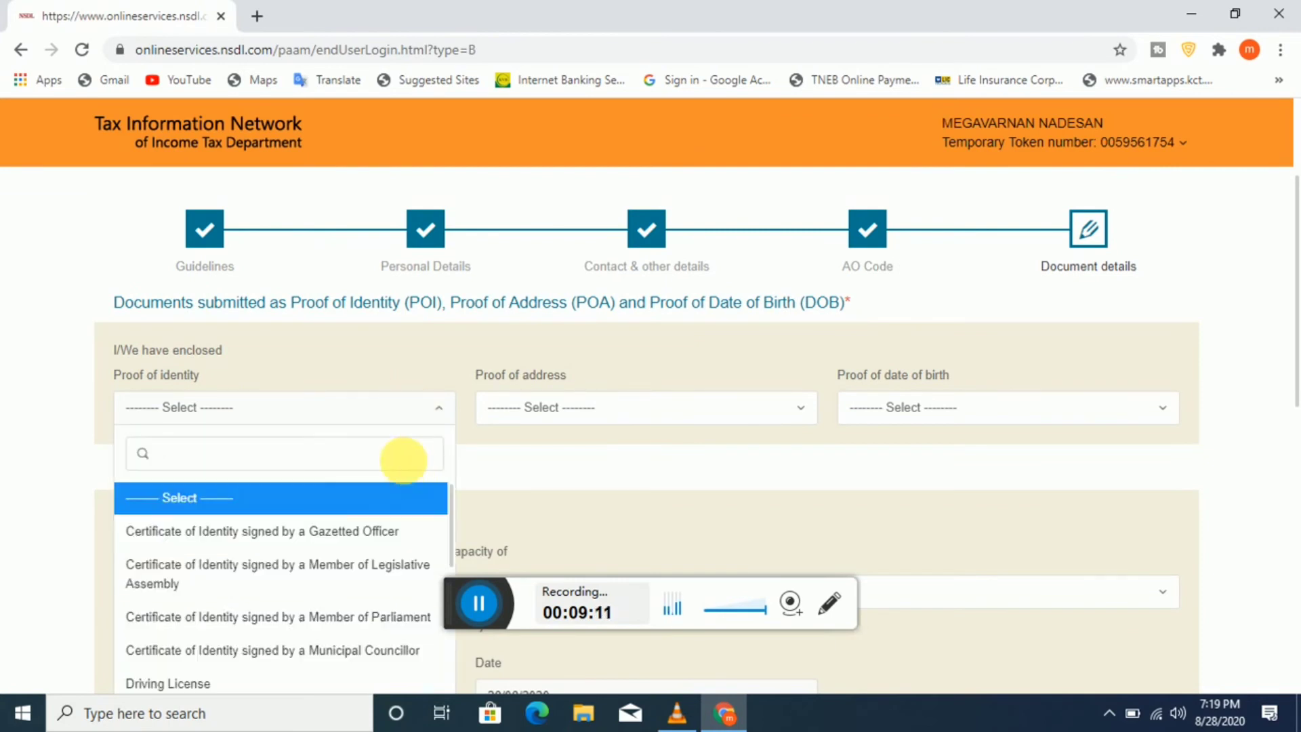
{"action": "scroll", "coordinate": [416, 465], "scroll_direction": "down", "scroll_amount": 1}
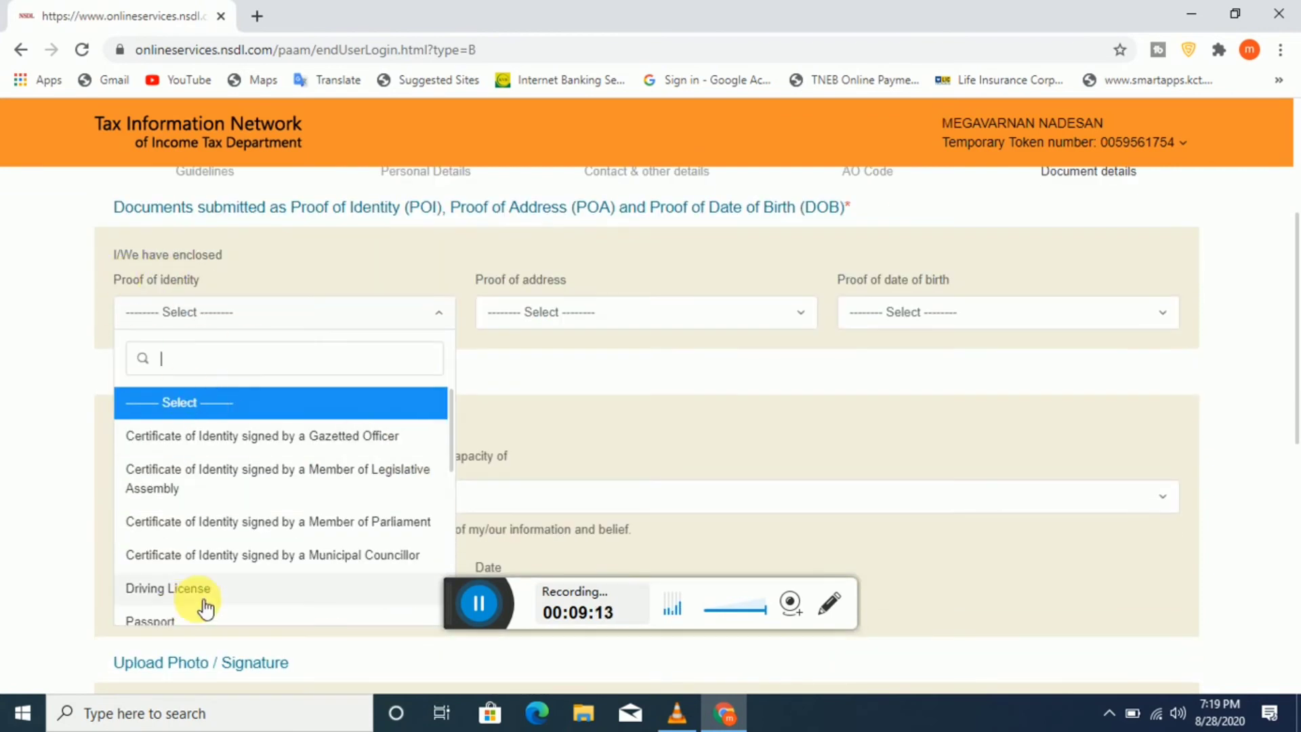
{"action": "scroll", "coordinate": [204, 583], "scroll_direction": "down", "scroll_amount": 4}
{"action": "scroll", "coordinate": [218, 542], "scroll_direction": "up", "scroll_amount": 5}
{"action": "scroll", "coordinate": [217, 542], "scroll_direction": "down", "scroll_amount": 2}
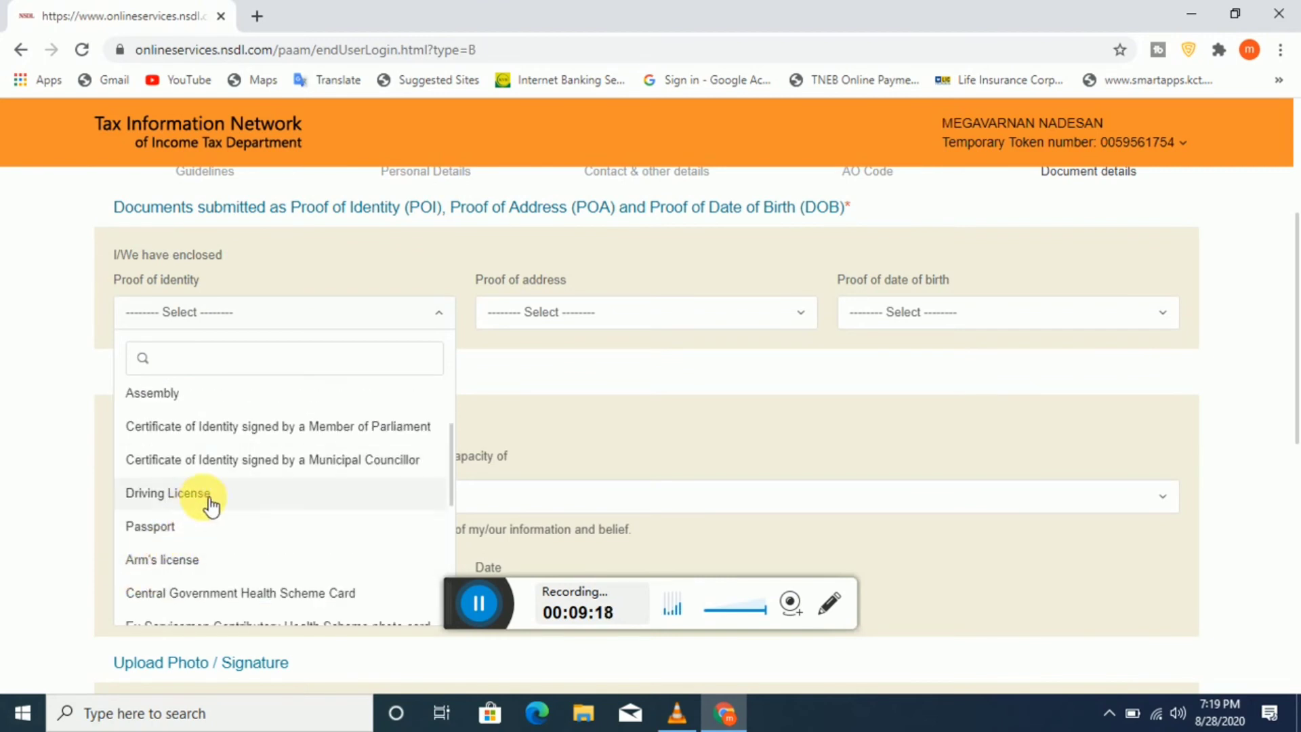
{"action": "scroll", "coordinate": [212, 507], "scroll_direction": "down", "scroll_amount": 8}
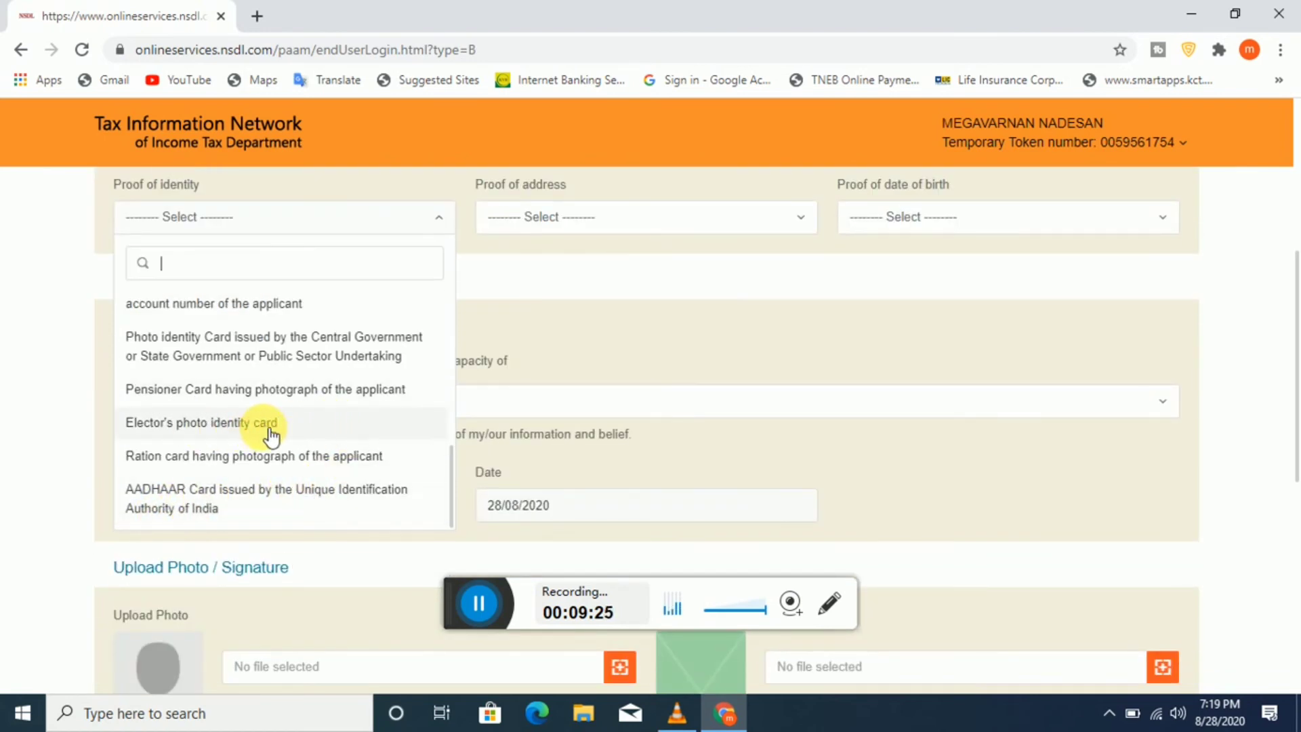
{"action": "scroll", "coordinate": [285, 417], "scroll_direction": "up", "scroll_amount": 8}
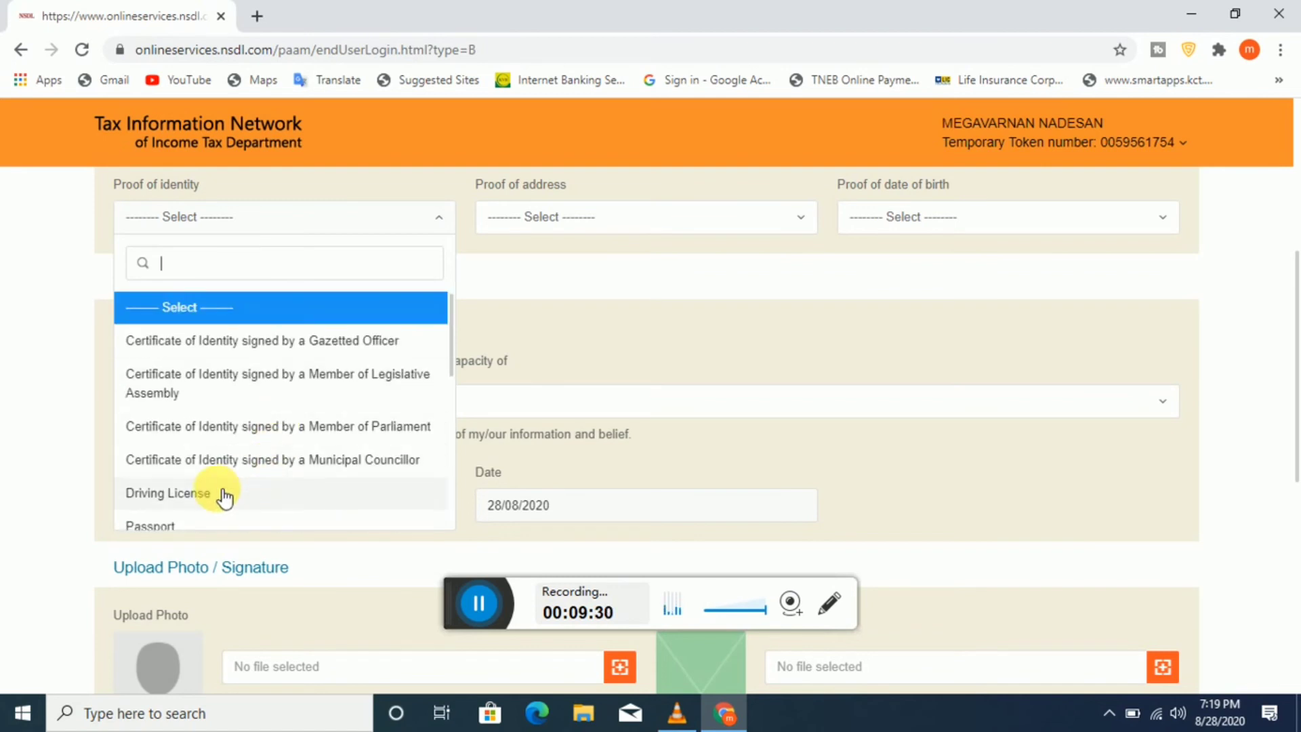
{"action": "left_click", "coordinate": [215, 495]}
Step: Set the proof of address to Elector's photo identity card
{"action": "left_click", "coordinate": [654, 231]}
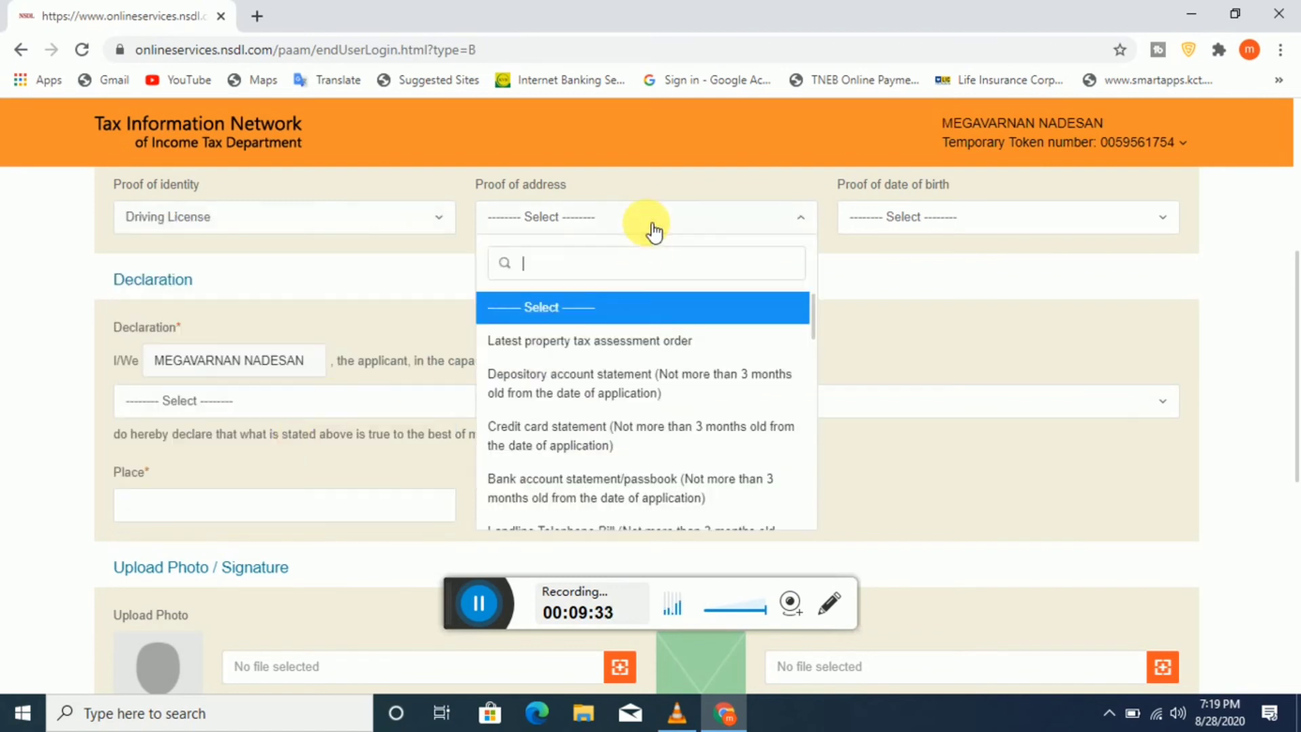
{"action": "scroll", "coordinate": [598, 434], "scroll_direction": "down", "scroll_amount": 3}
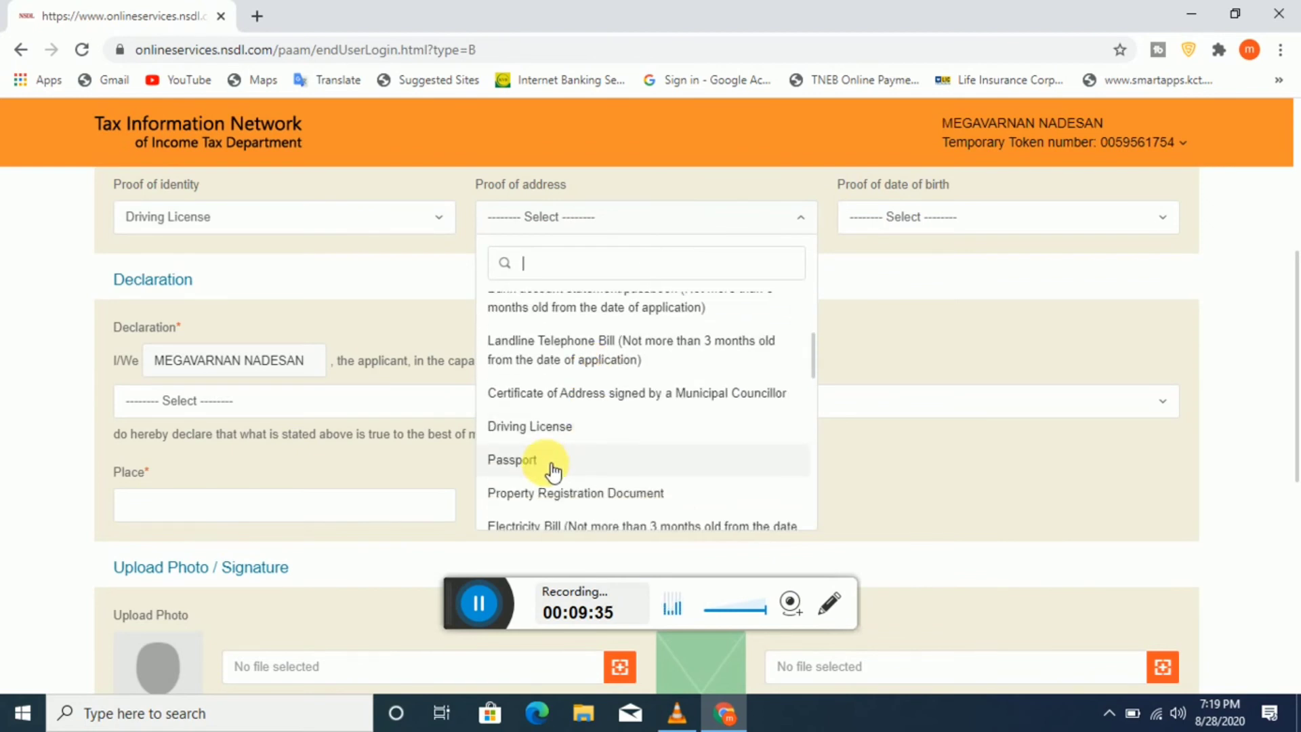
{"action": "scroll", "coordinate": [611, 473], "scroll_direction": "down", "scroll_amount": 1}
{"action": "scroll", "coordinate": [611, 473], "scroll_direction": "down", "scroll_amount": 2}
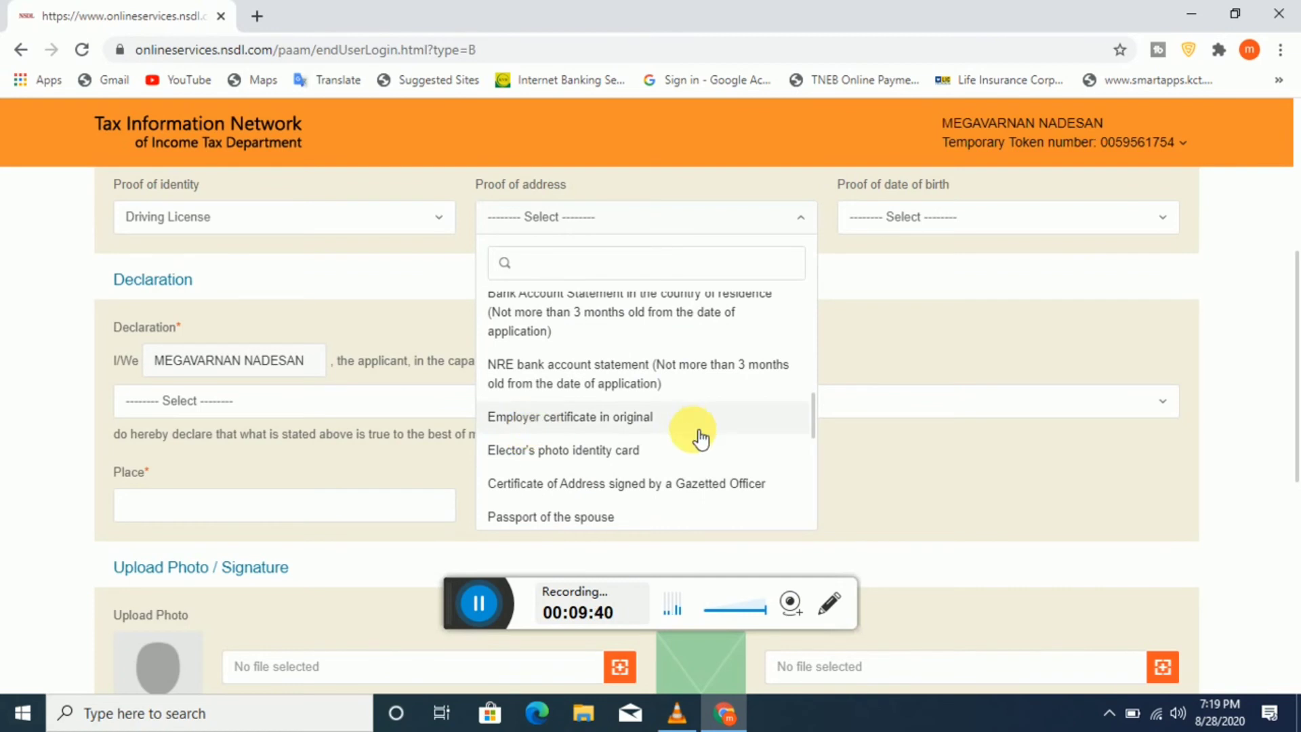
{"action": "scroll", "coordinate": [692, 431], "scroll_direction": "down", "scroll_amount": 3}
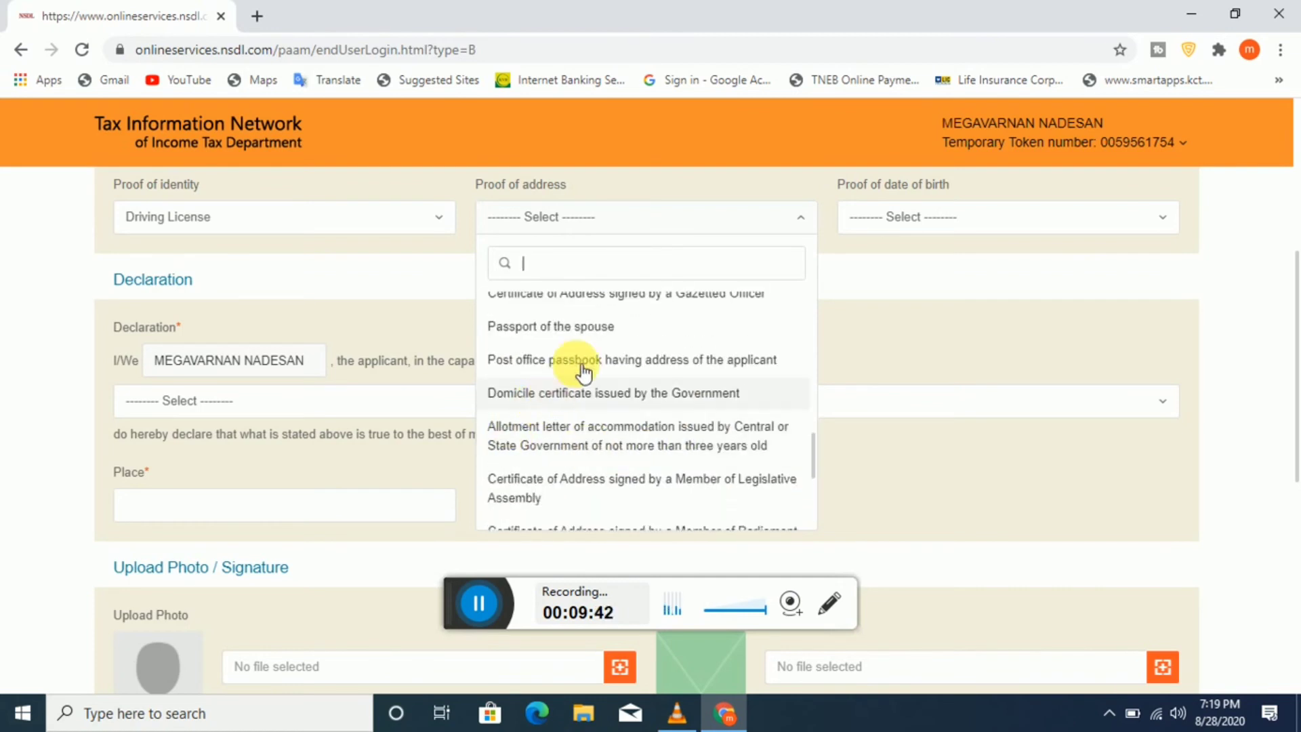
{"action": "scroll", "coordinate": [705, 373], "scroll_direction": "down", "scroll_amount": 5}
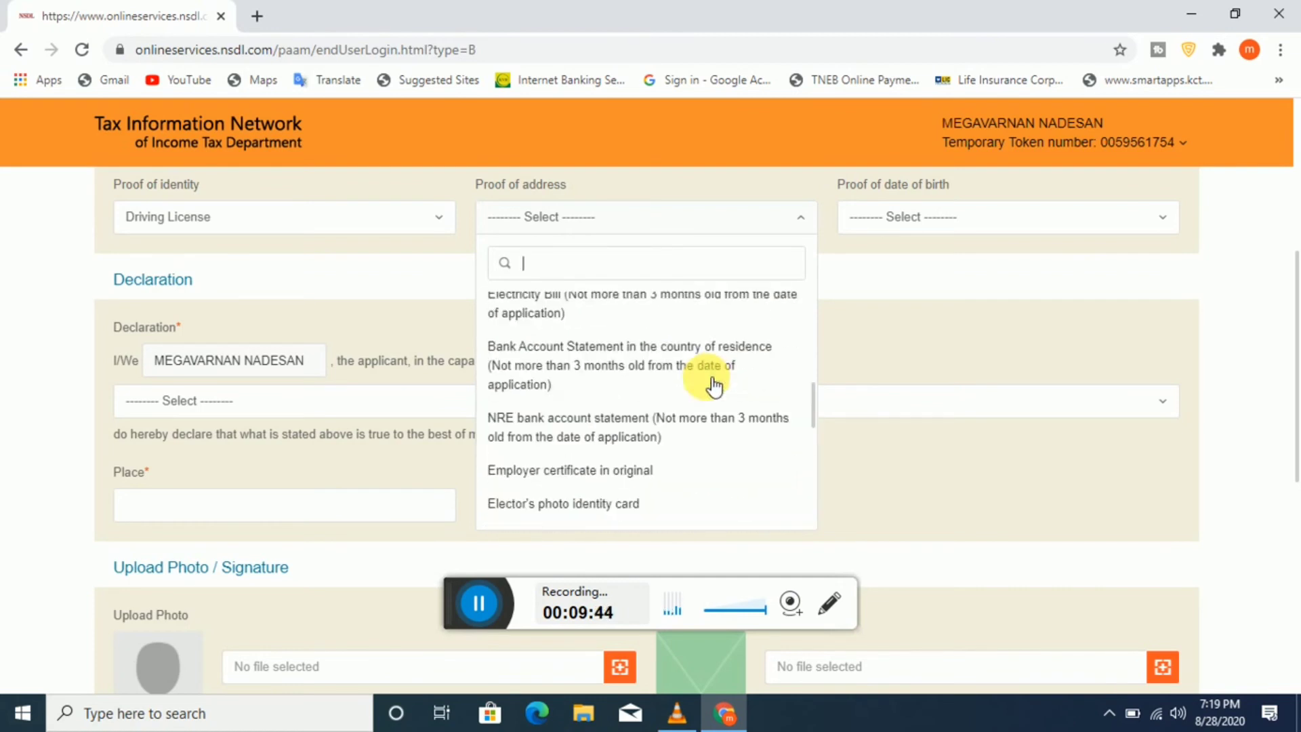
{"action": "scroll", "coordinate": [671, 380], "scroll_direction": "down", "scroll_amount": 5}
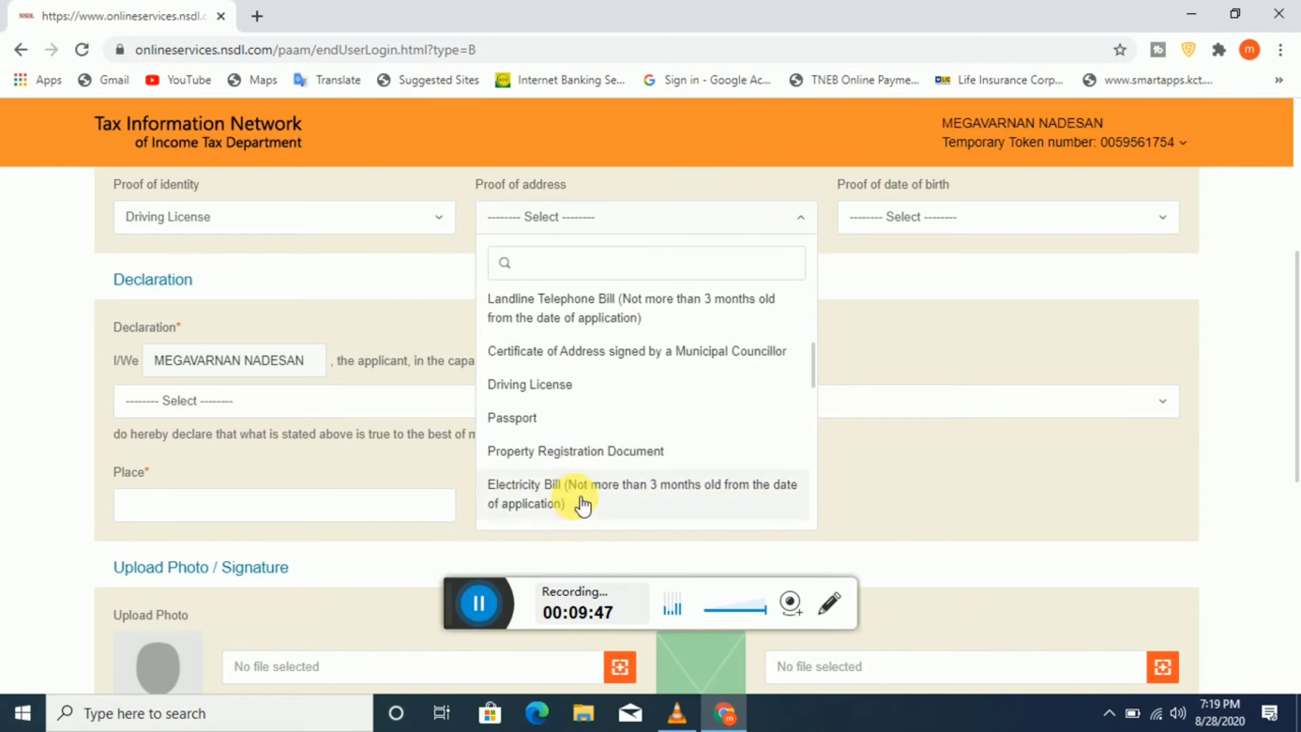
{"action": "scroll", "coordinate": [668, 431], "scroll_direction": "up", "scroll_amount": 4}
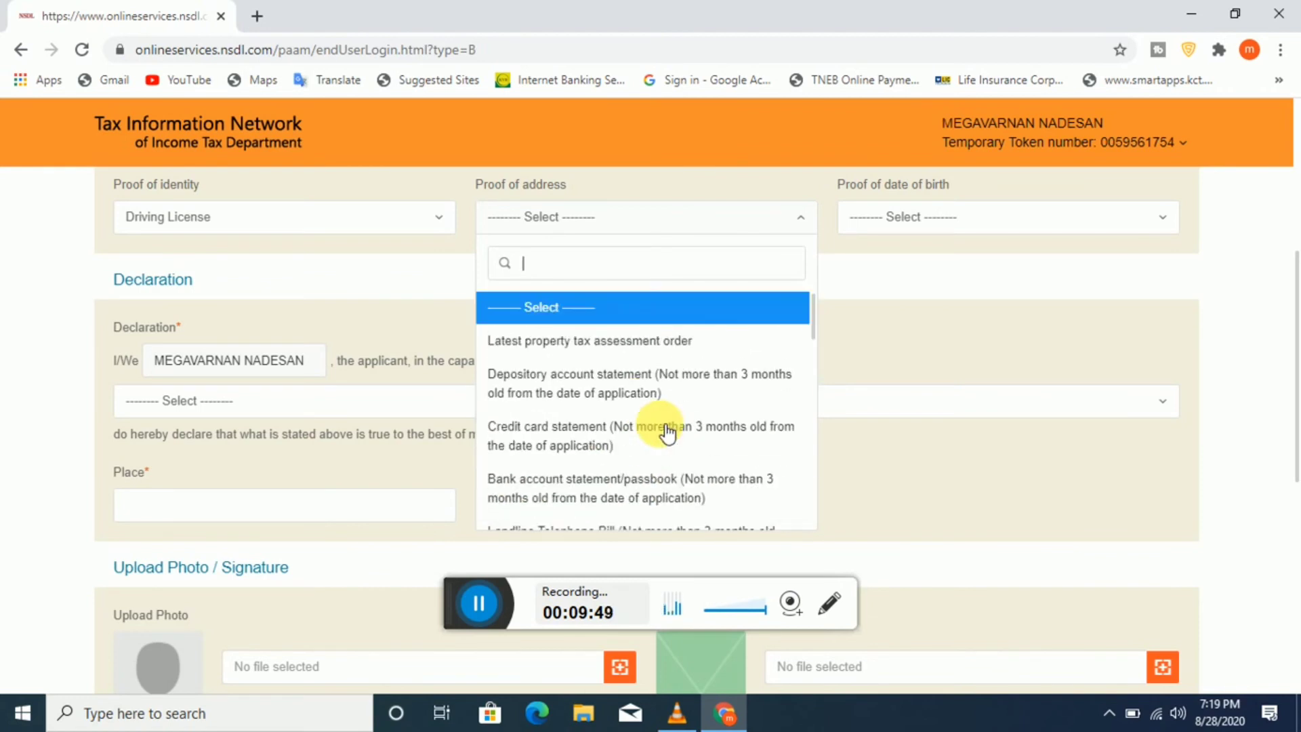
{"action": "scroll", "coordinate": [668, 432], "scroll_direction": "down", "scroll_amount": 2}
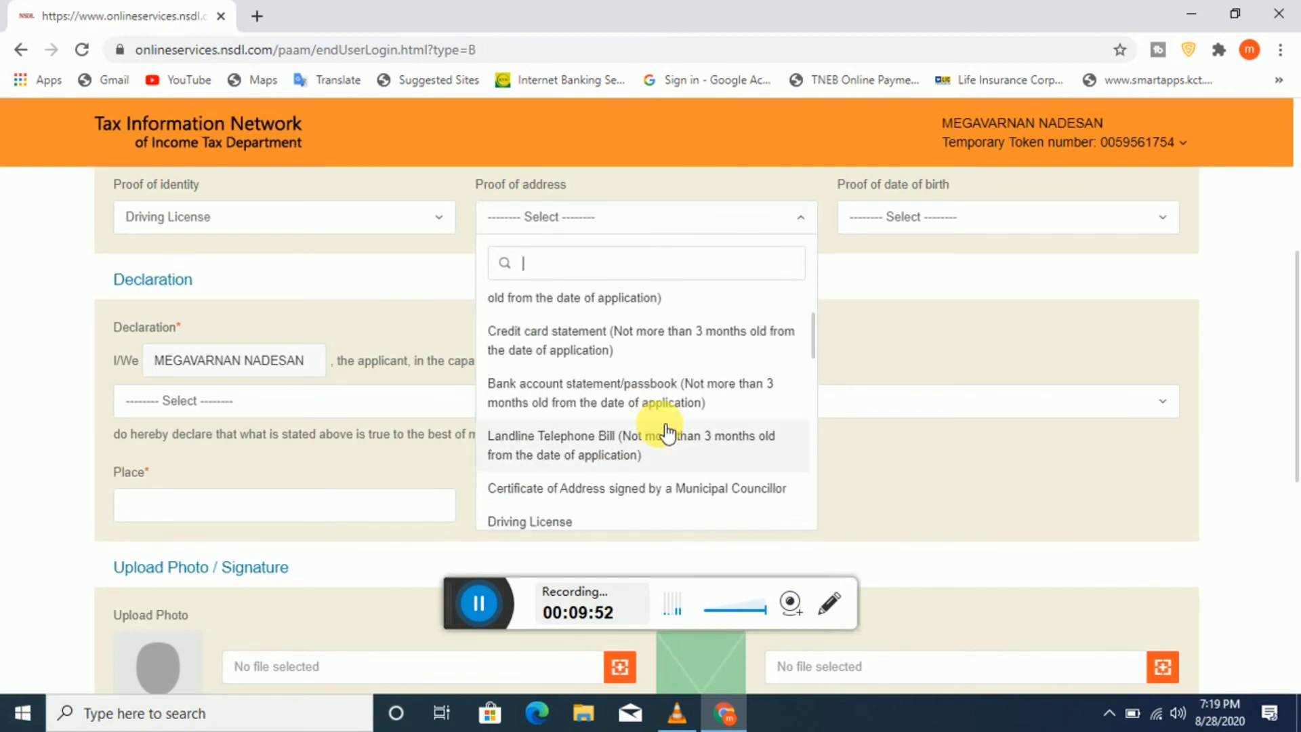
{"action": "scroll", "coordinate": [708, 454], "scroll_direction": "down", "scroll_amount": 6}
{"action": "scroll", "coordinate": [681, 451], "scroll_direction": "down", "scroll_amount": 2}
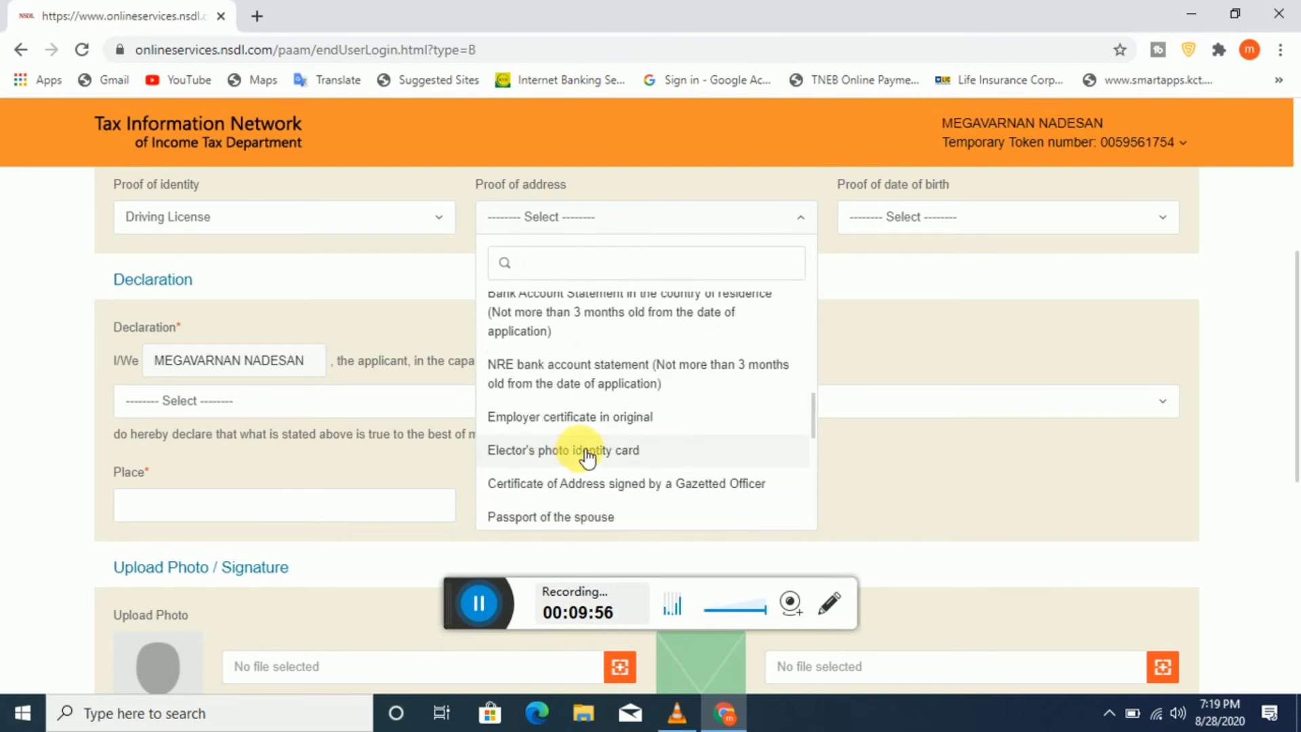
{"action": "left_click", "coordinate": [589, 454]}
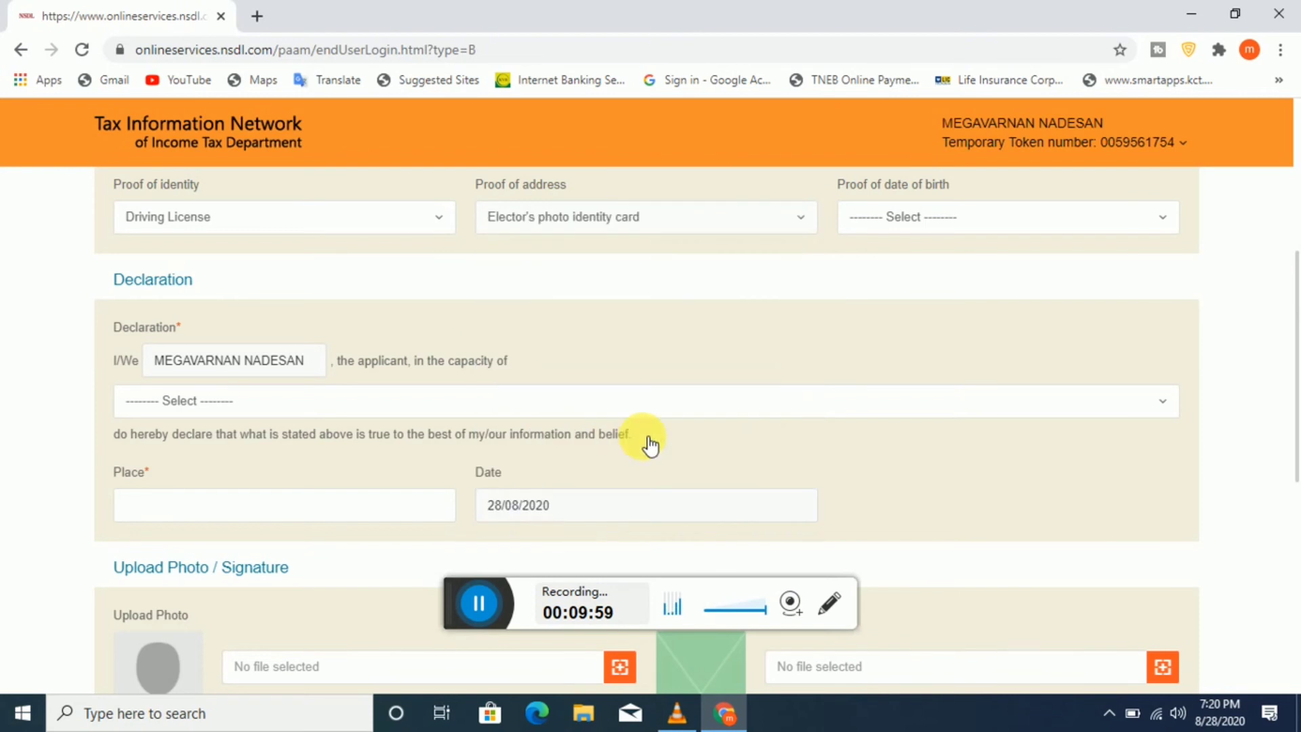
Step: Set the proof of date of birth to AADHAAR Card
{"action": "left_click", "coordinate": [946, 223]}
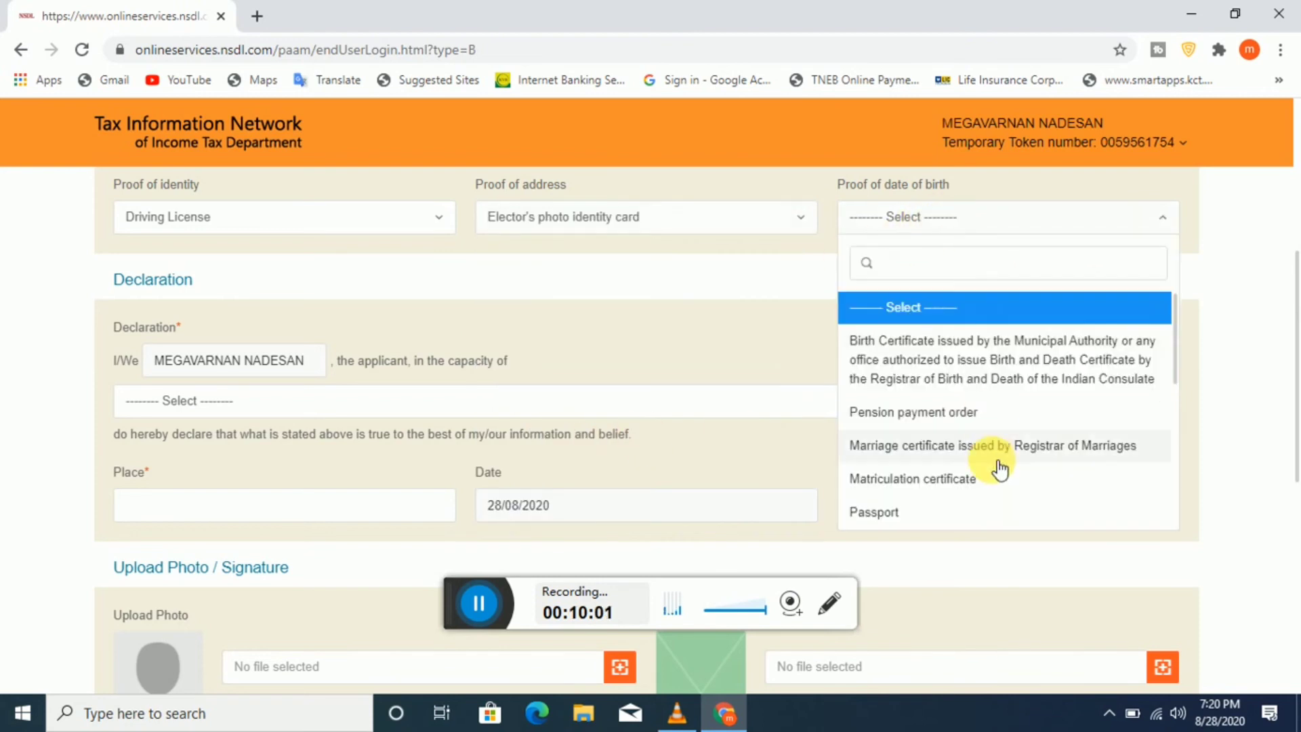
{"action": "scroll", "coordinate": [996, 459], "scroll_direction": "down", "scroll_amount": 6}
{"action": "scroll", "coordinate": [996, 464], "scroll_direction": "up", "scroll_amount": 2}
{"action": "scroll", "coordinate": [998, 468], "scroll_direction": "down", "scroll_amount": 2}
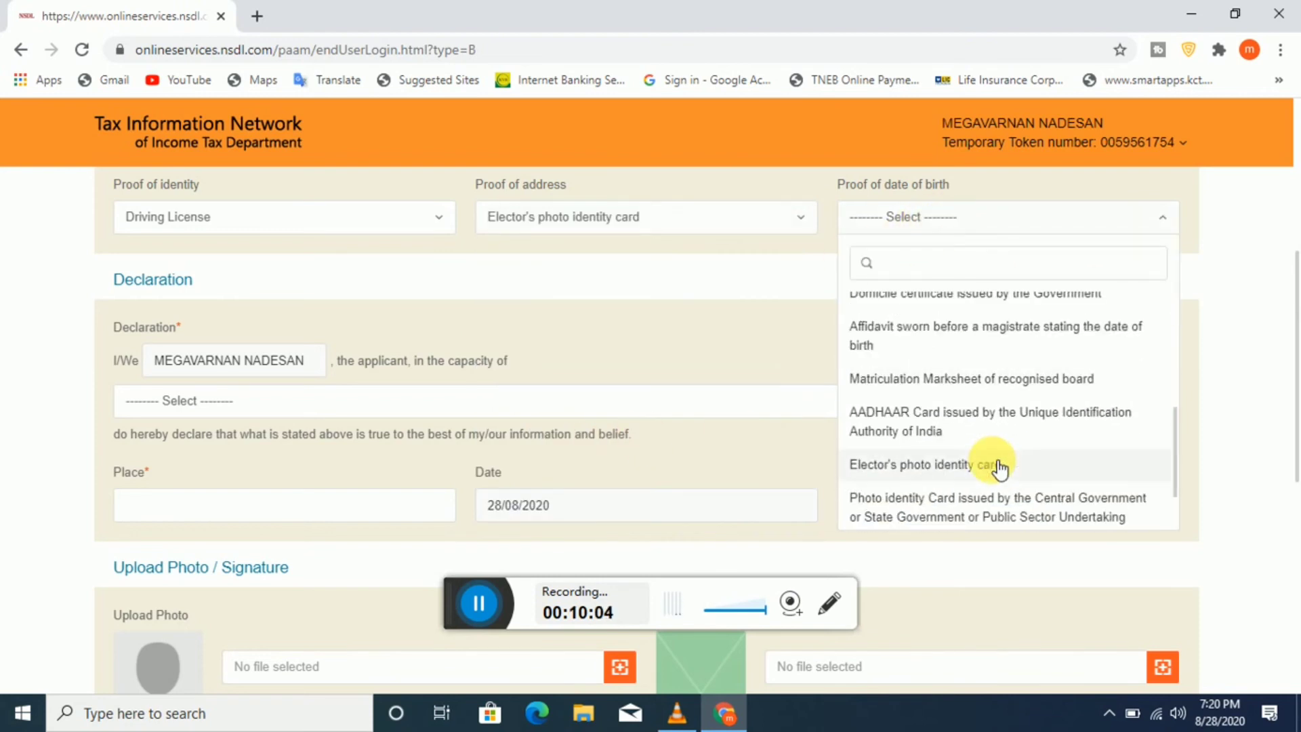
{"action": "left_click", "coordinate": [972, 432]}
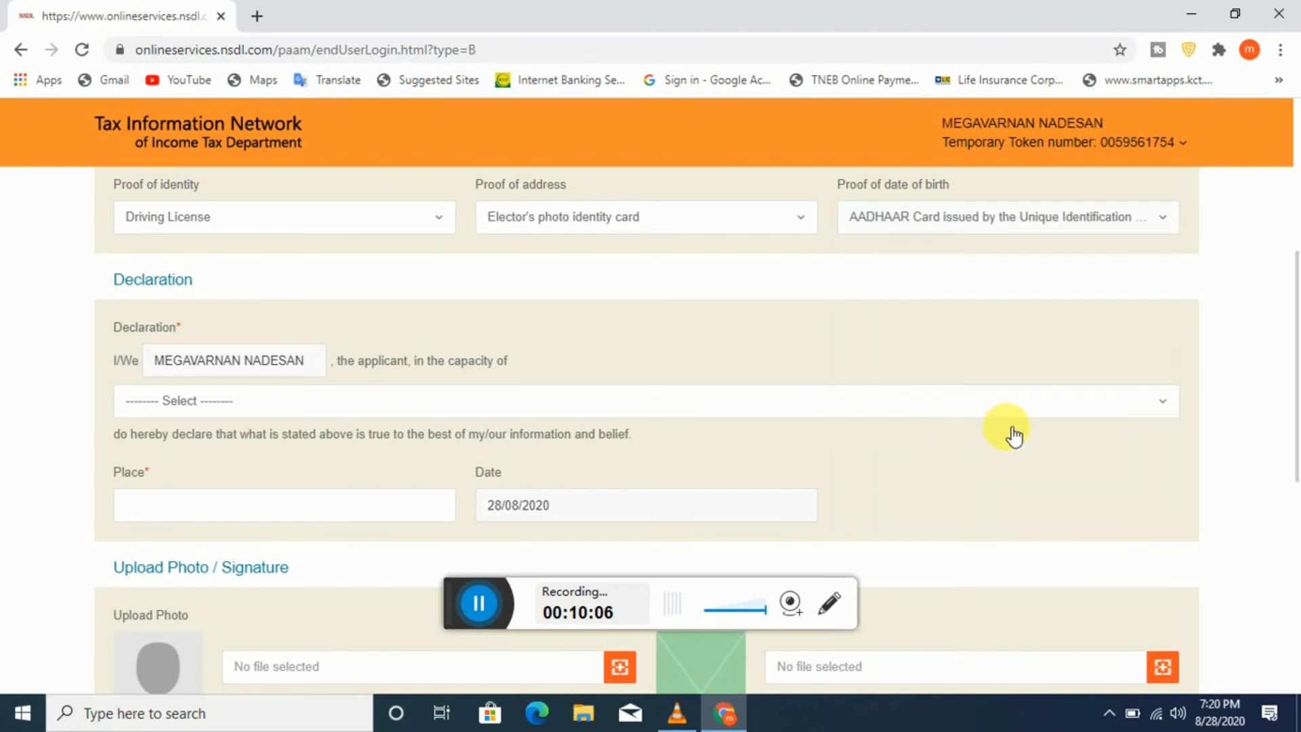
Step: Choose Himself/Herself as declaration capacity and enter SALEM as the place
{"action": "left_click", "coordinate": [252, 407]}
{"action": "left_click", "coordinate": [203, 475]}
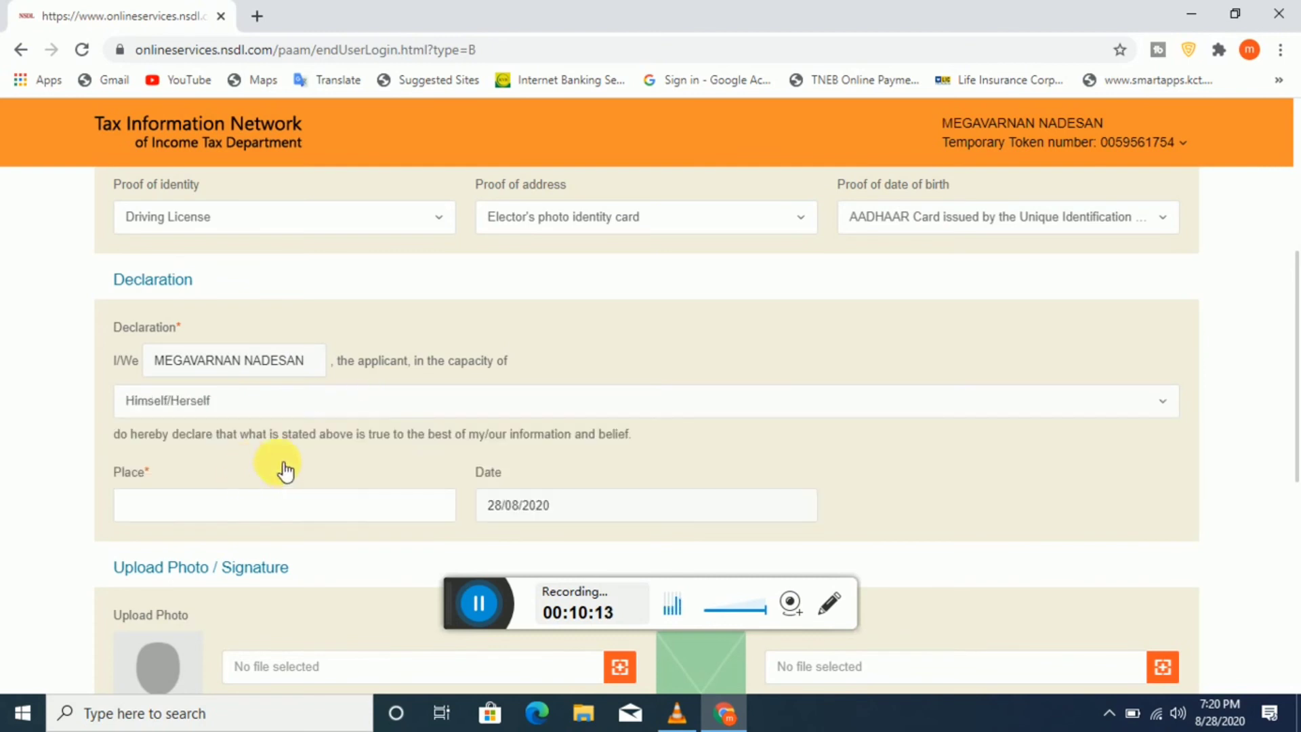
{"action": "scroll", "coordinate": [546, 460], "scroll_direction": "down", "scroll_amount": 2}
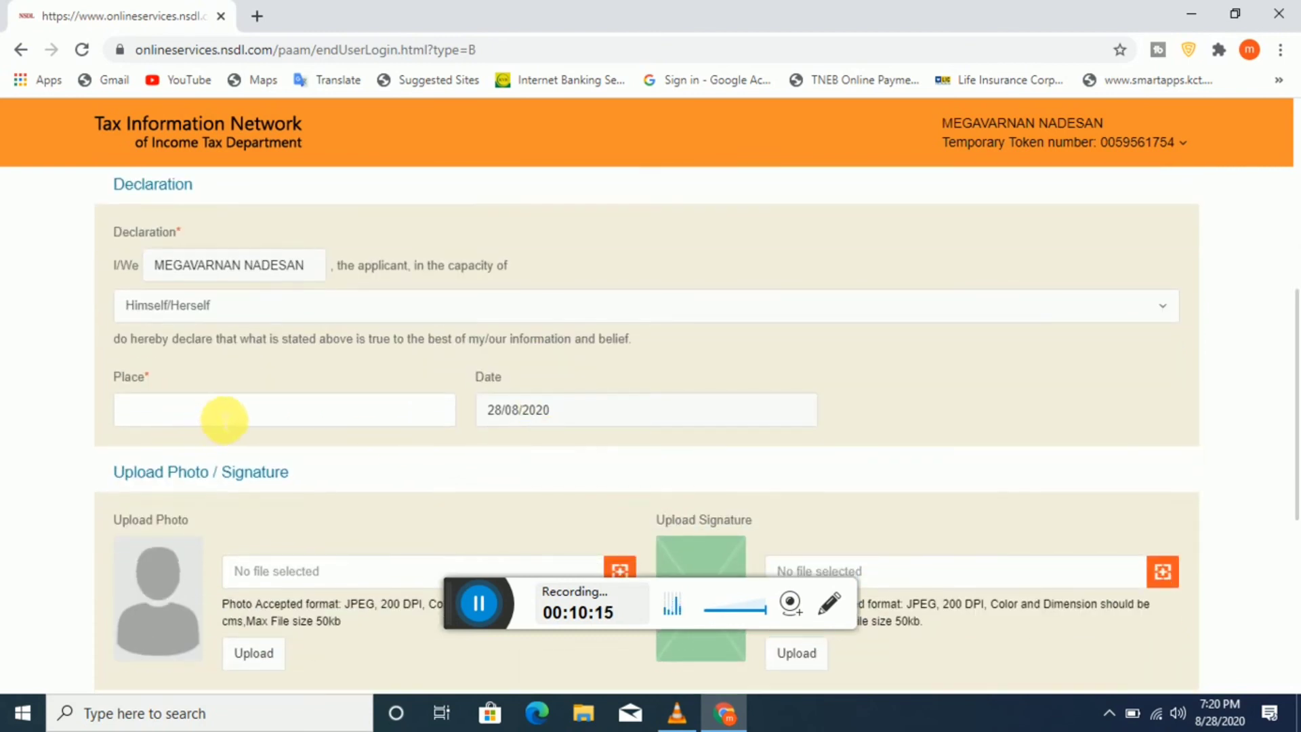
{"action": "left_click", "coordinate": [230, 414]}
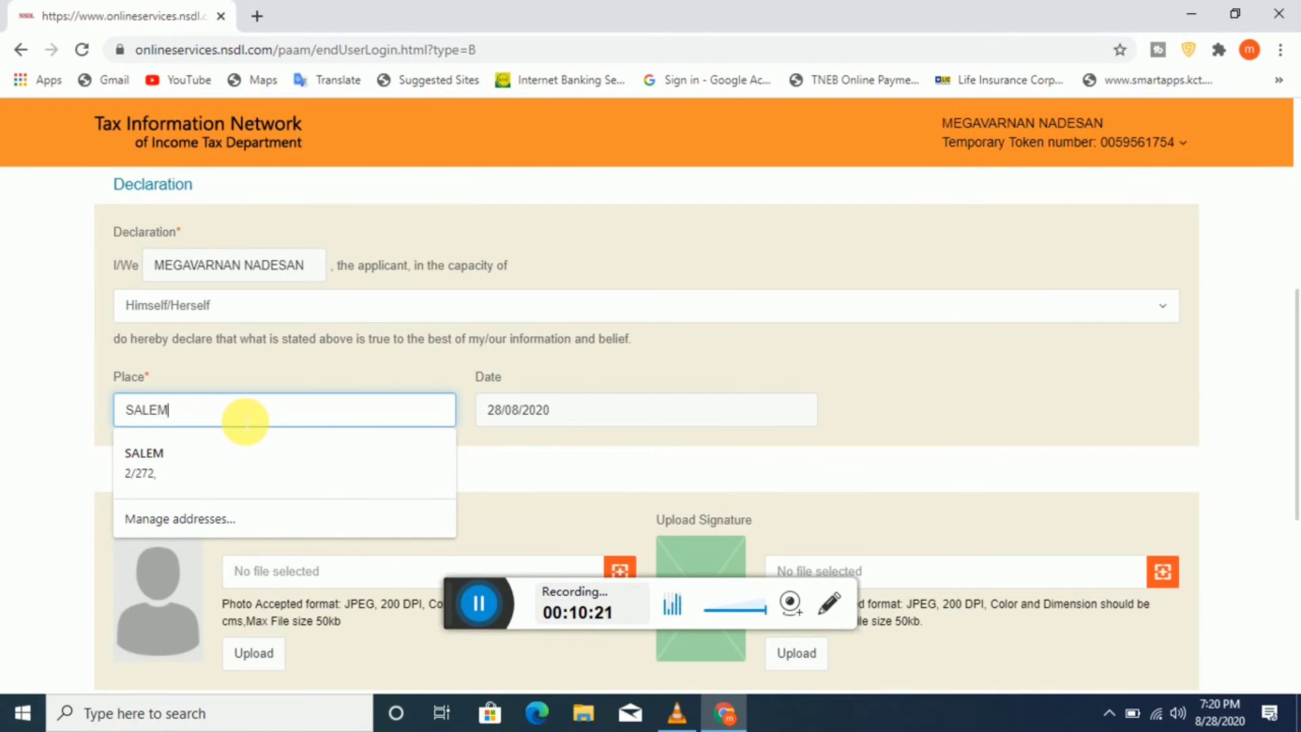
{"action": "type", "text": "SALEM"}
{"action": "left_click", "coordinate": [935, 436]}
{"action": "scroll", "coordinate": [205, 332], "scroll_direction": "up", "scroll_amount": 1}
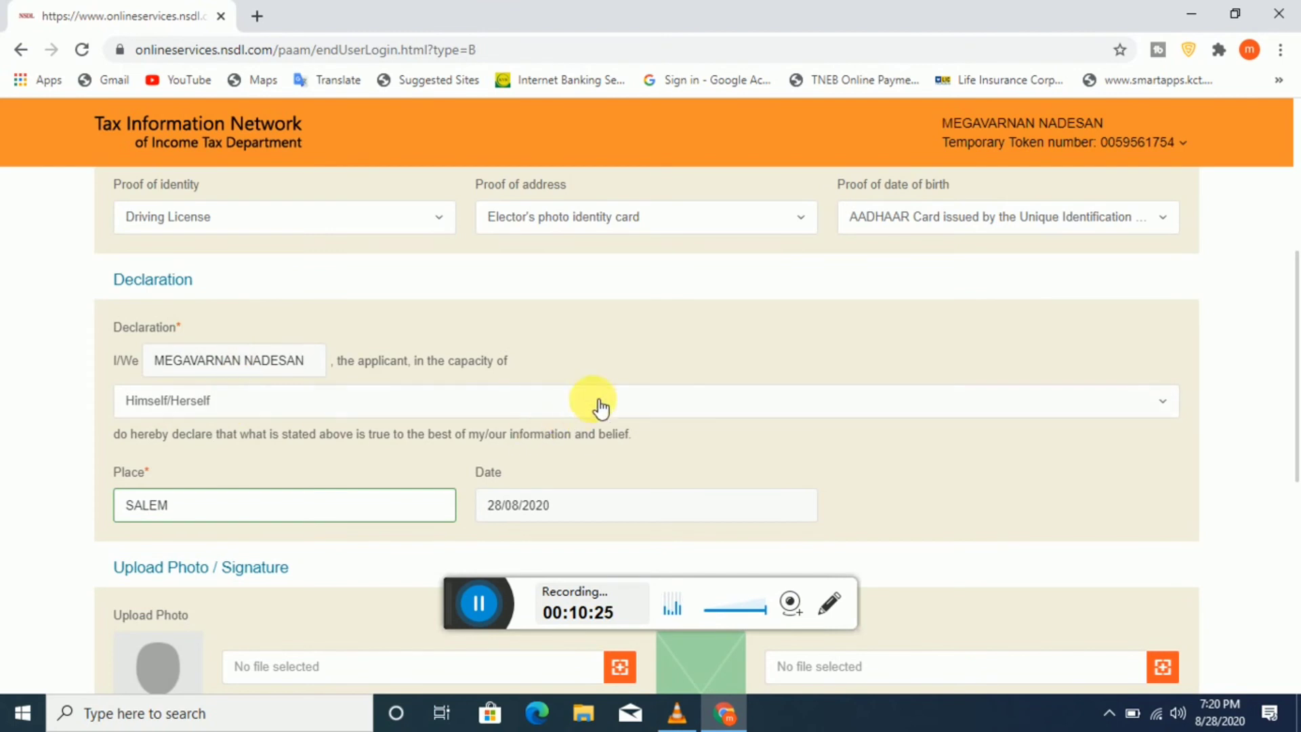
{"action": "scroll", "coordinate": [597, 404], "scroll_direction": "down", "scroll_amount": 3}
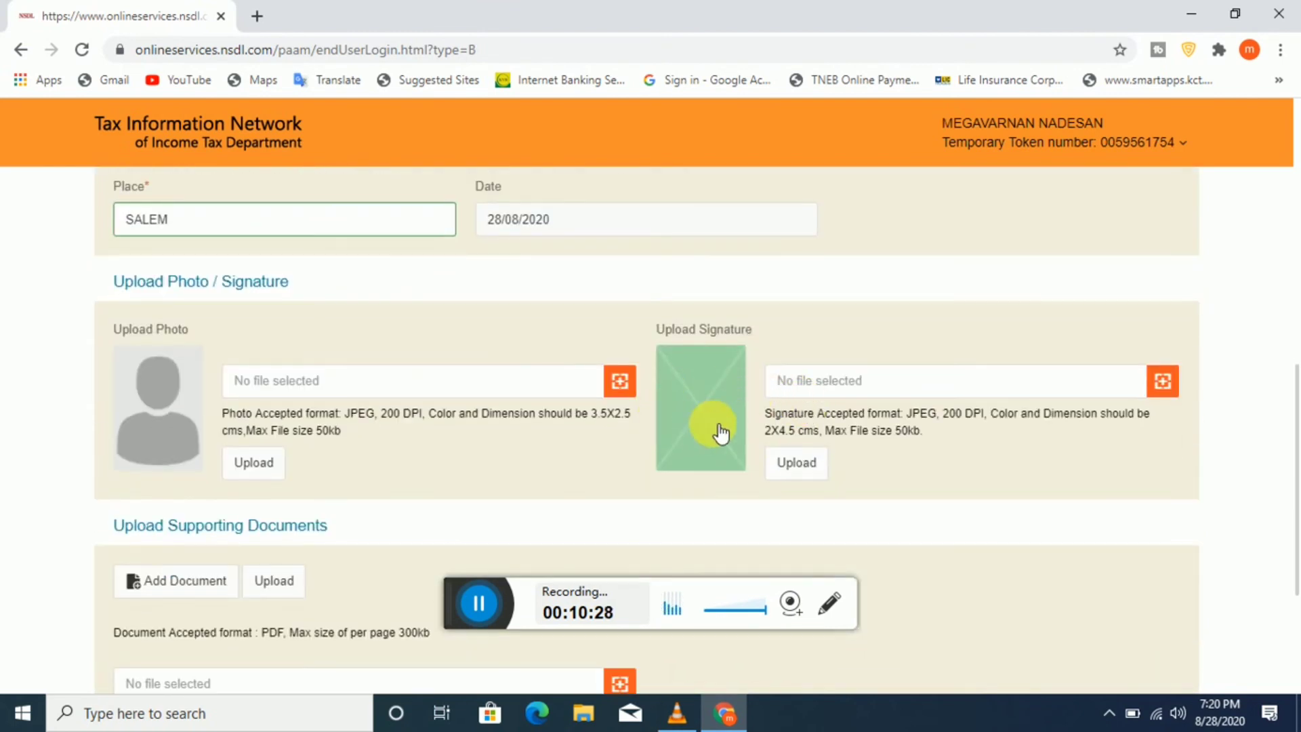
{"action": "scroll", "coordinate": [279, 359], "scroll_direction": "up", "scroll_amount": 1}
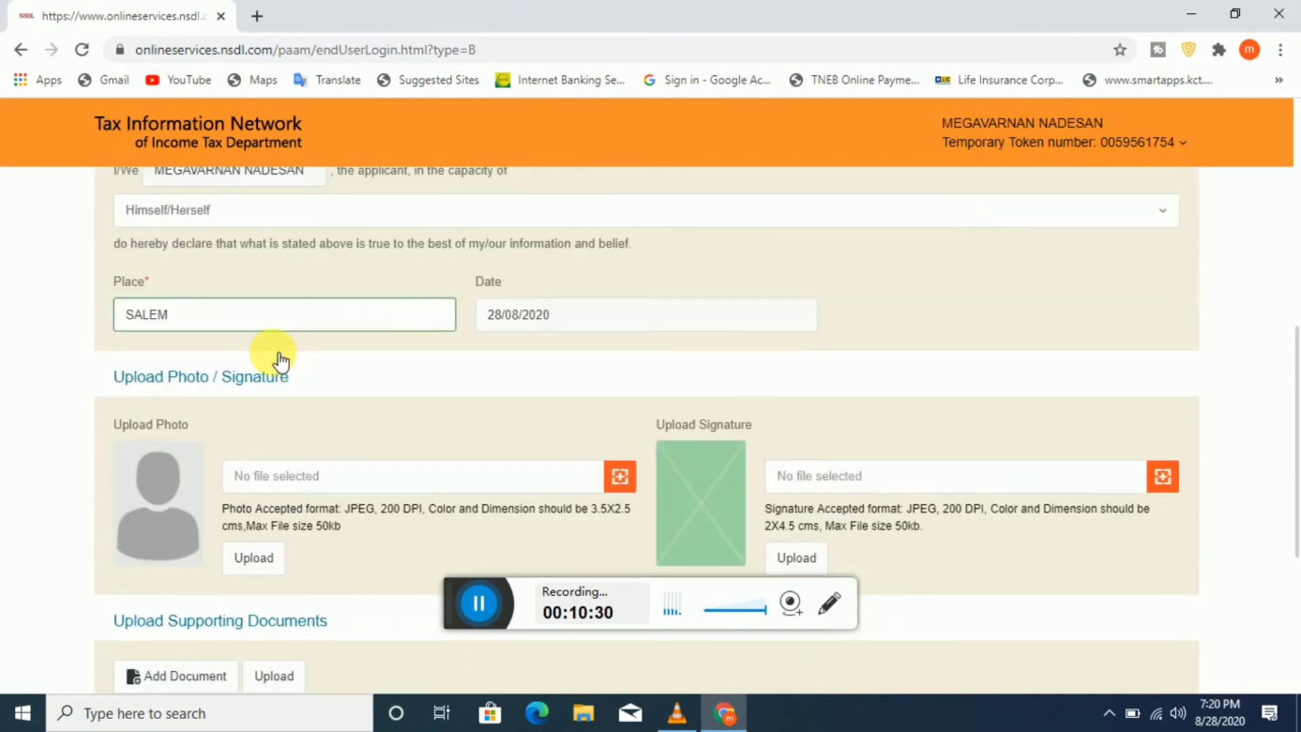
{"action": "scroll", "coordinate": [280, 361], "scroll_direction": "down", "scroll_amount": 2}
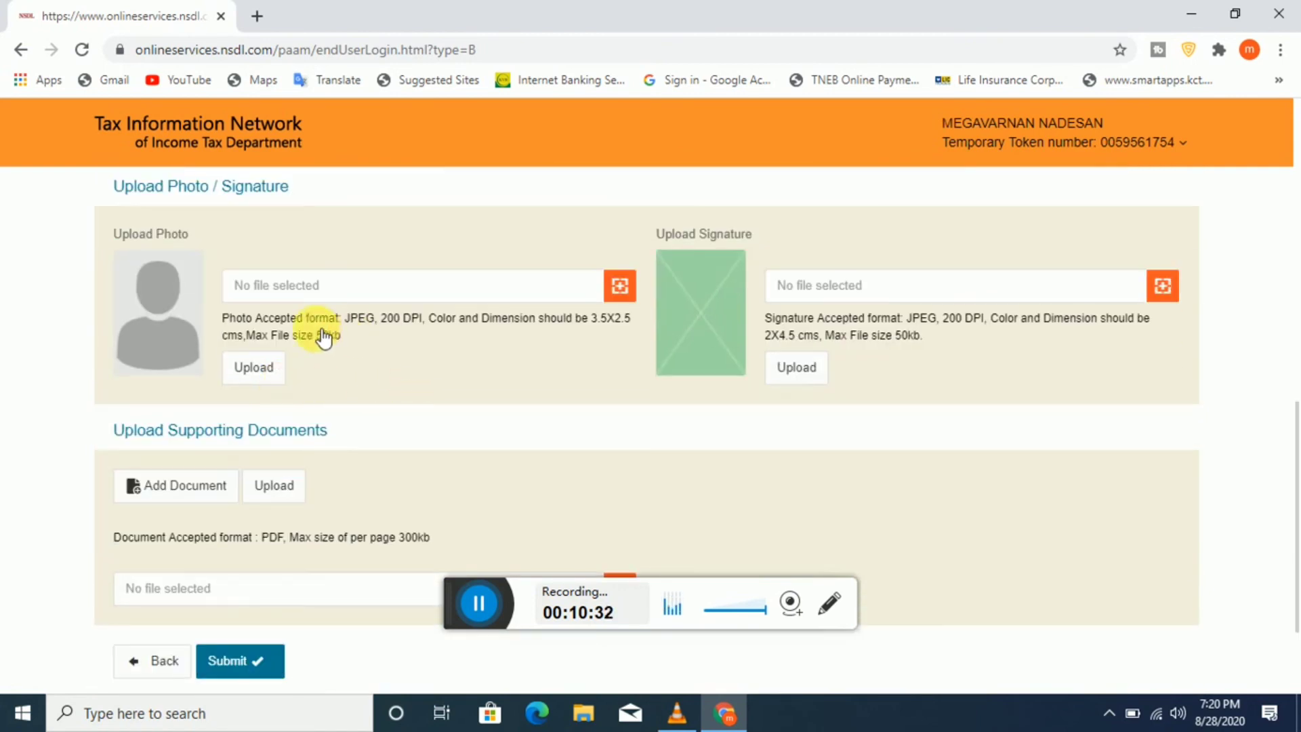
Step: Add a document row and attach corona-5174671_1920.jpg, pubg-3906571.png and pexels-negative-space-97077.jpg
{"action": "scroll", "coordinate": [938, 378], "scroll_direction": "down", "scroll_amount": 2}
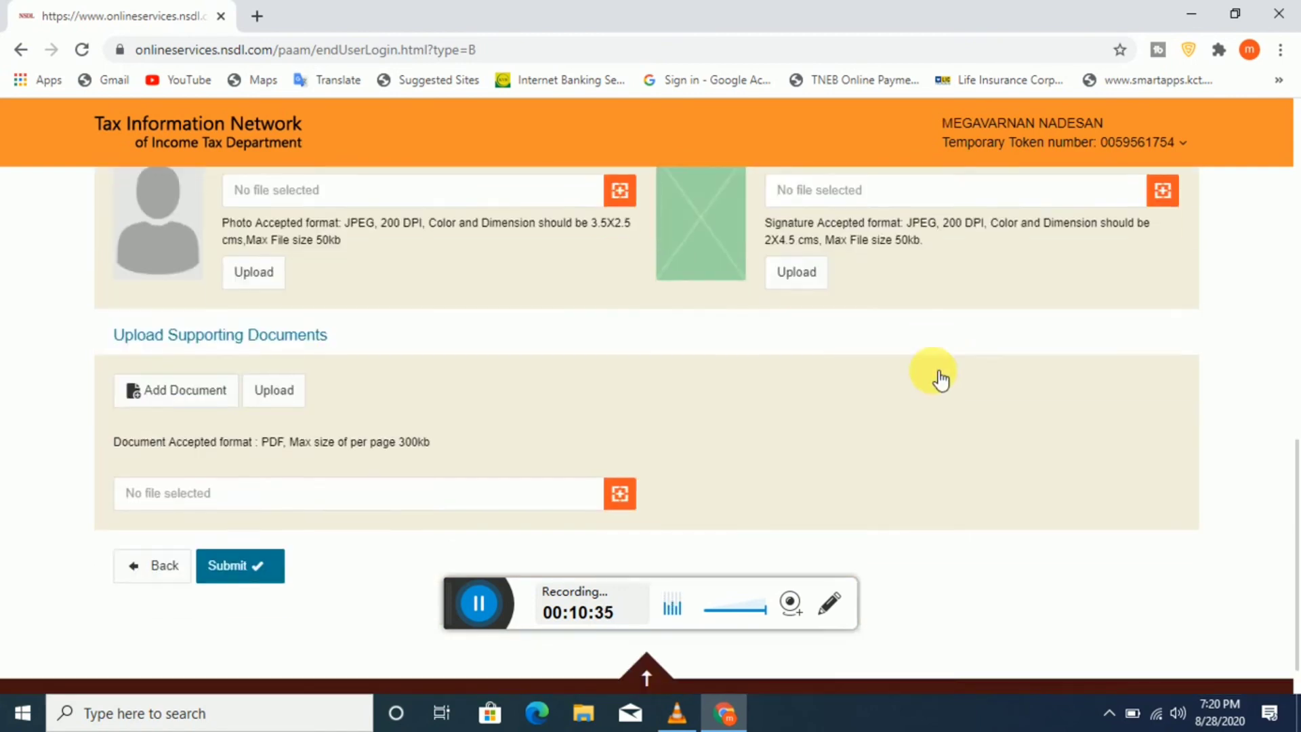
{"action": "scroll", "coordinate": [935, 378], "scroll_direction": "up", "scroll_amount": 2}
{"action": "scroll", "coordinate": [918, 395], "scroll_direction": "down", "scroll_amount": 2}
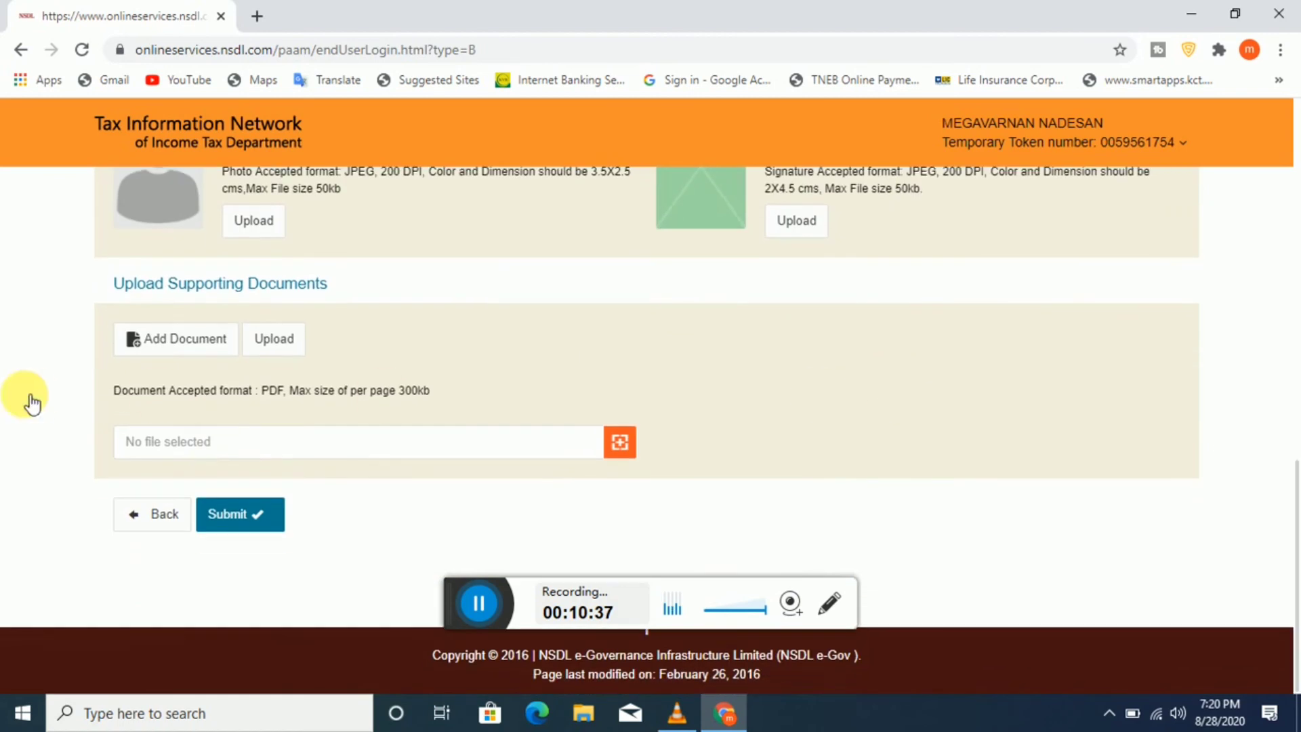
{"action": "left_click", "coordinate": [169, 348]}
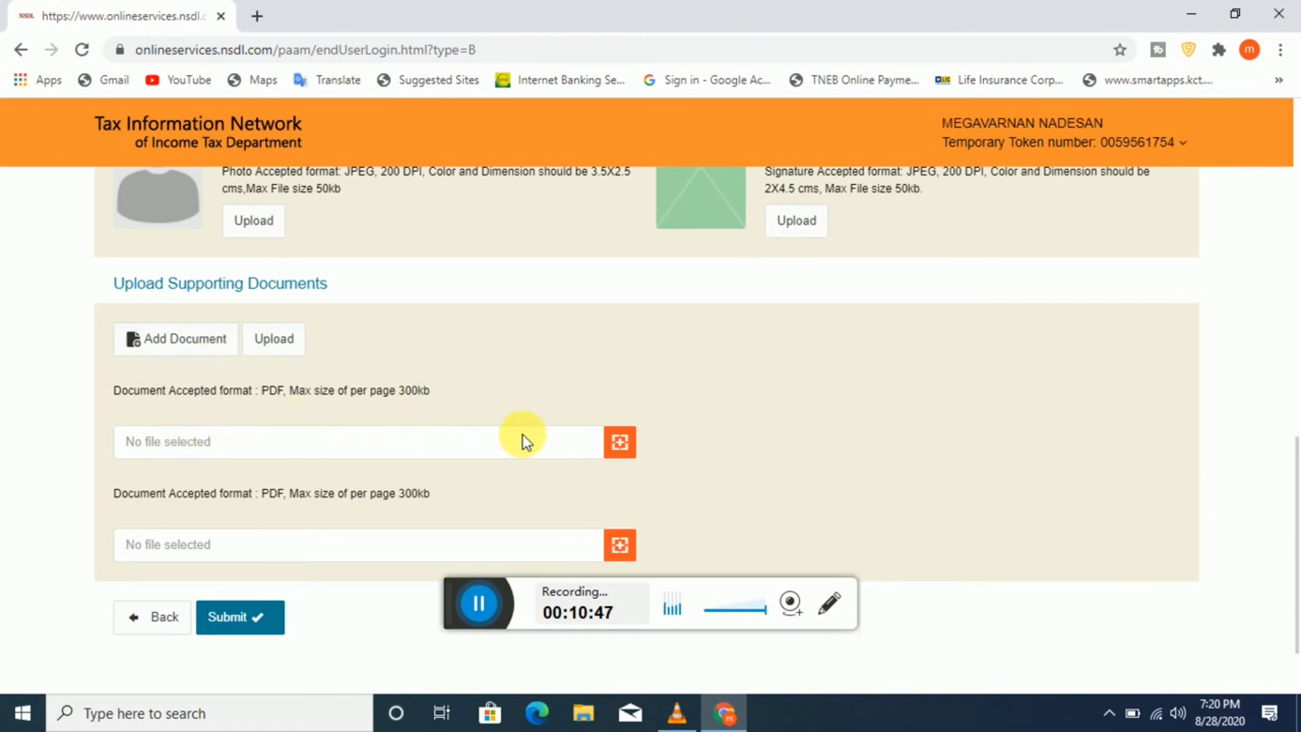
{"action": "left_click", "coordinate": [624, 455]}
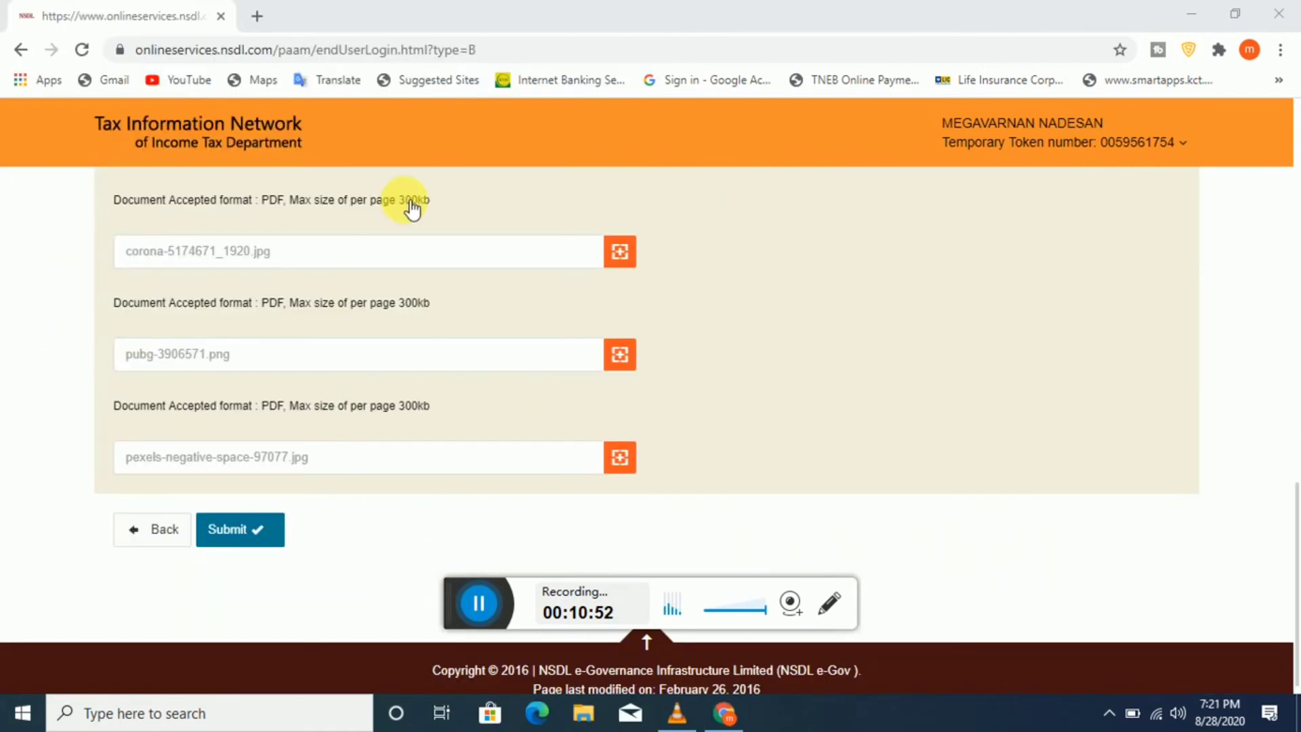
{"action": "scroll", "coordinate": [310, 525], "scroll_direction": "up", "scroll_amount": 3}
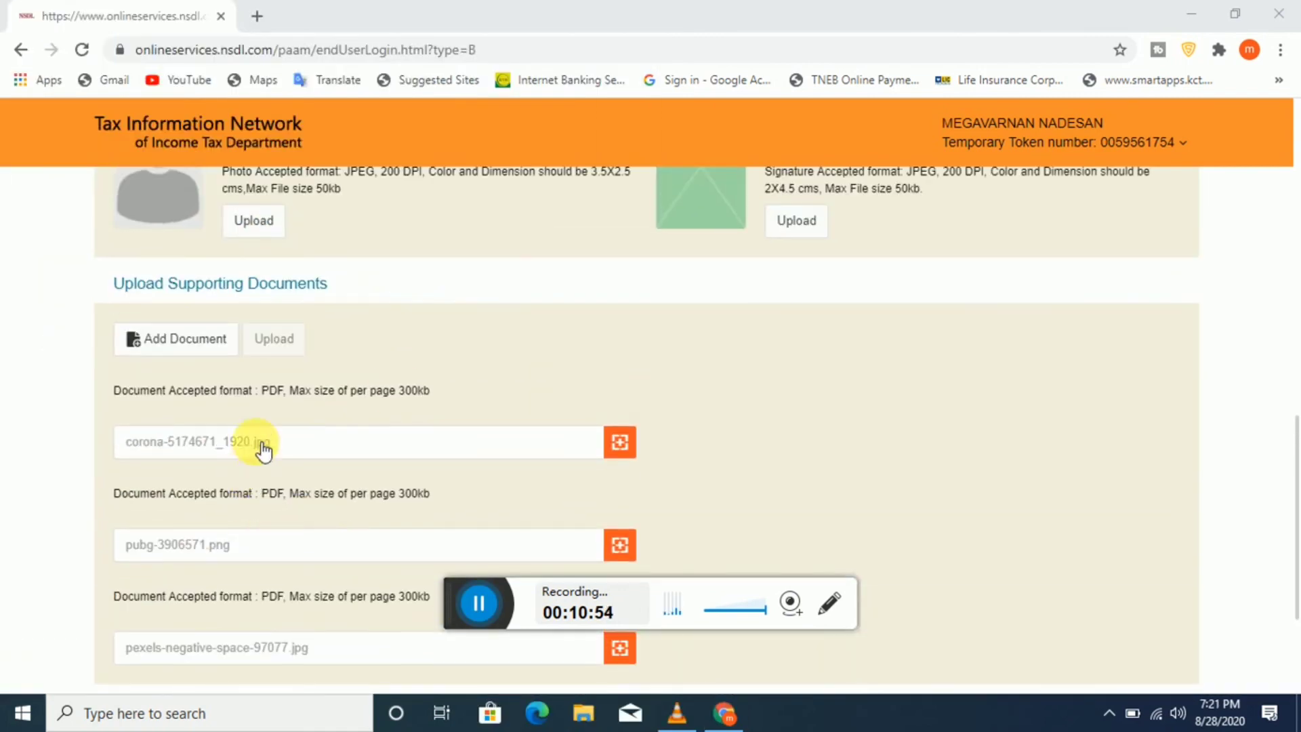
{"action": "left_click_drag", "start_coordinate": [262, 394], "coordinate": [336, 393]}
{"action": "left_click", "coordinate": [682, 404]}
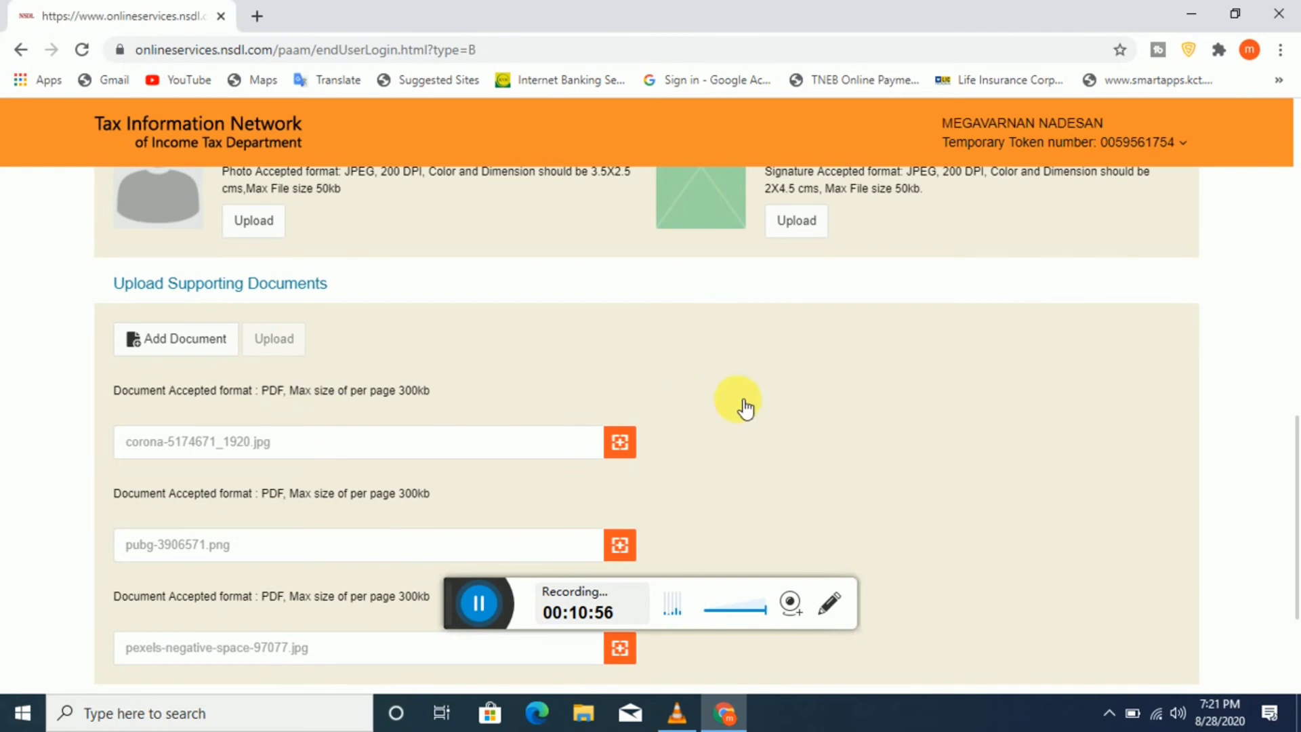
{"action": "scroll", "coordinate": [750, 394], "scroll_direction": "up", "scroll_amount": 3}
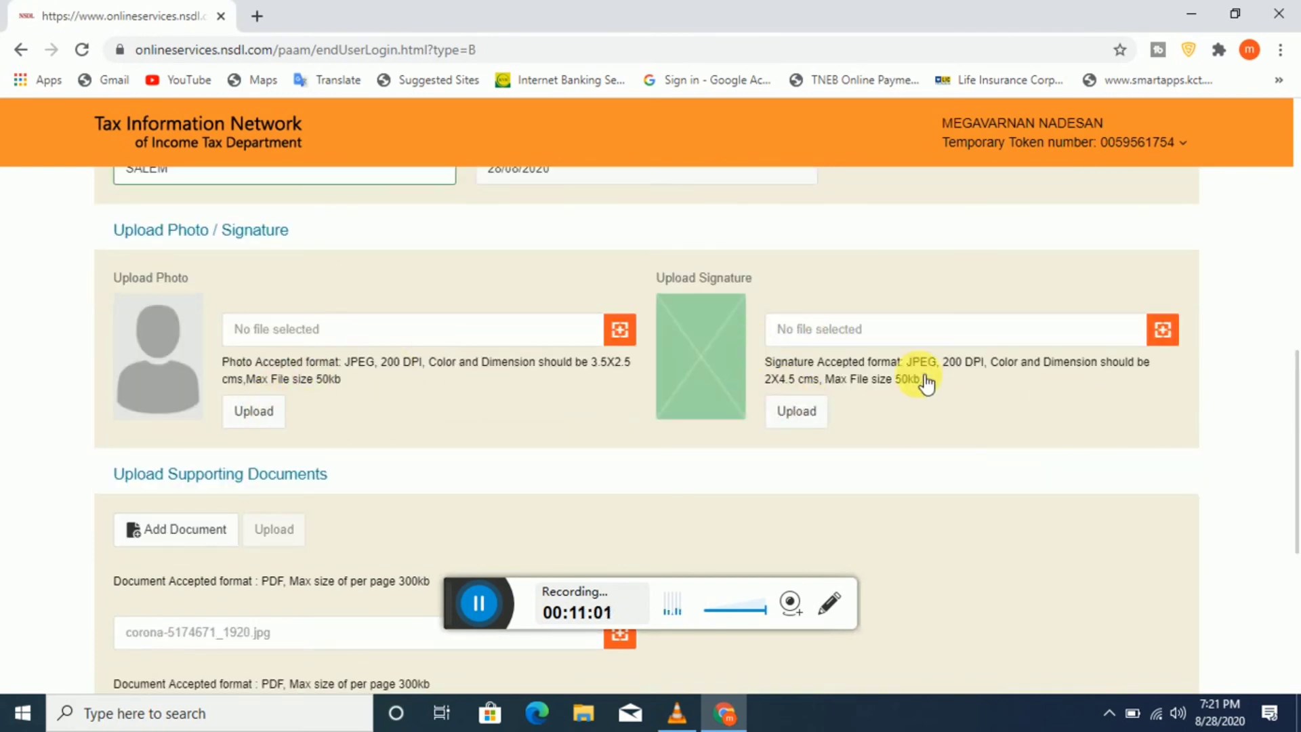
Step: Select pexels-negative-space-97077.jpg as the photo and the WhatsApp Image .jpeg as the signature
{"action": "left_click_drag", "start_coordinate": [766, 362], "coordinate": [956, 387]}
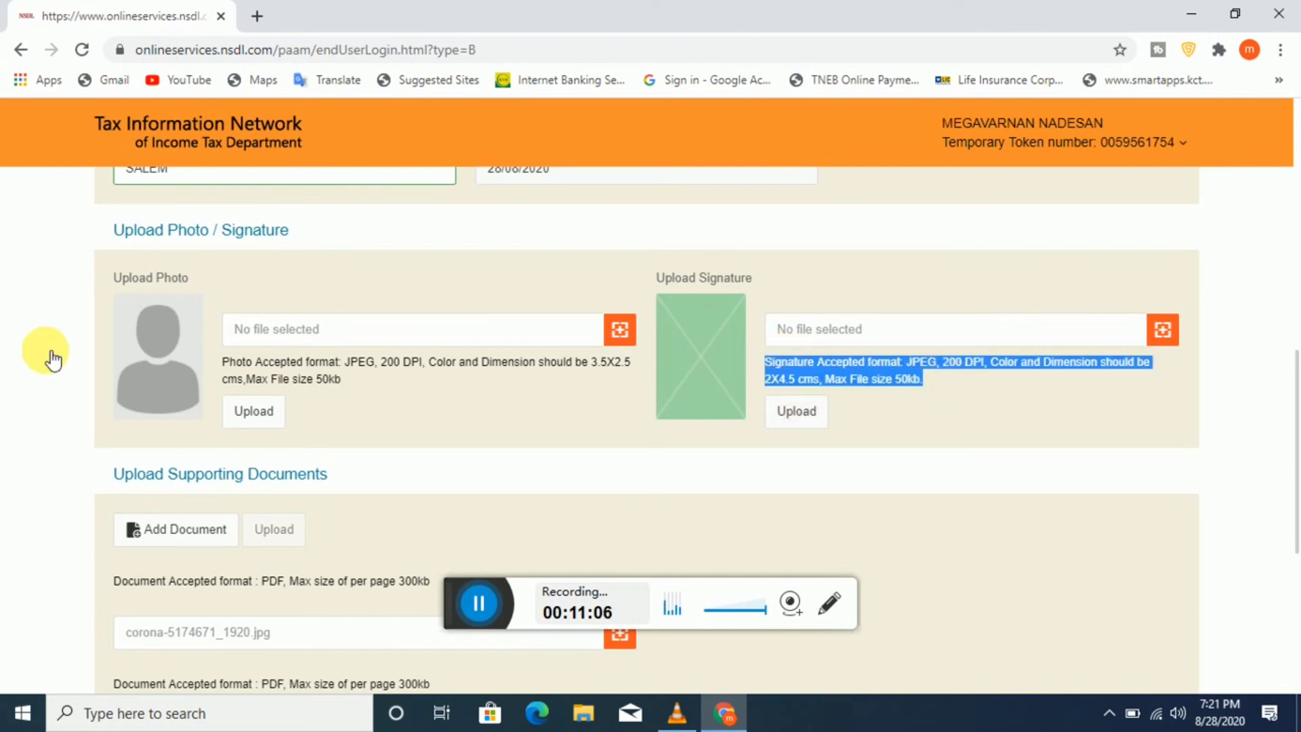
{"action": "left_click", "coordinate": [502, 362]}
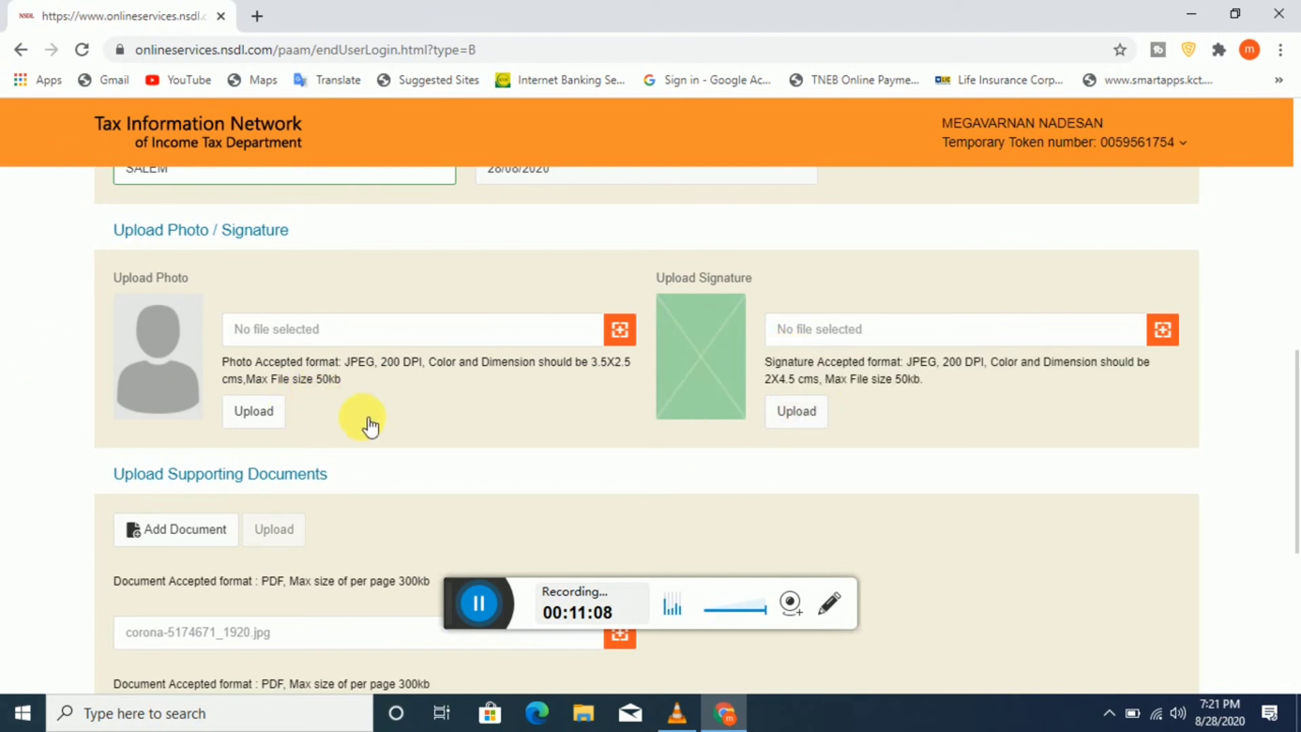
{"action": "left_click", "coordinate": [484, 606]}
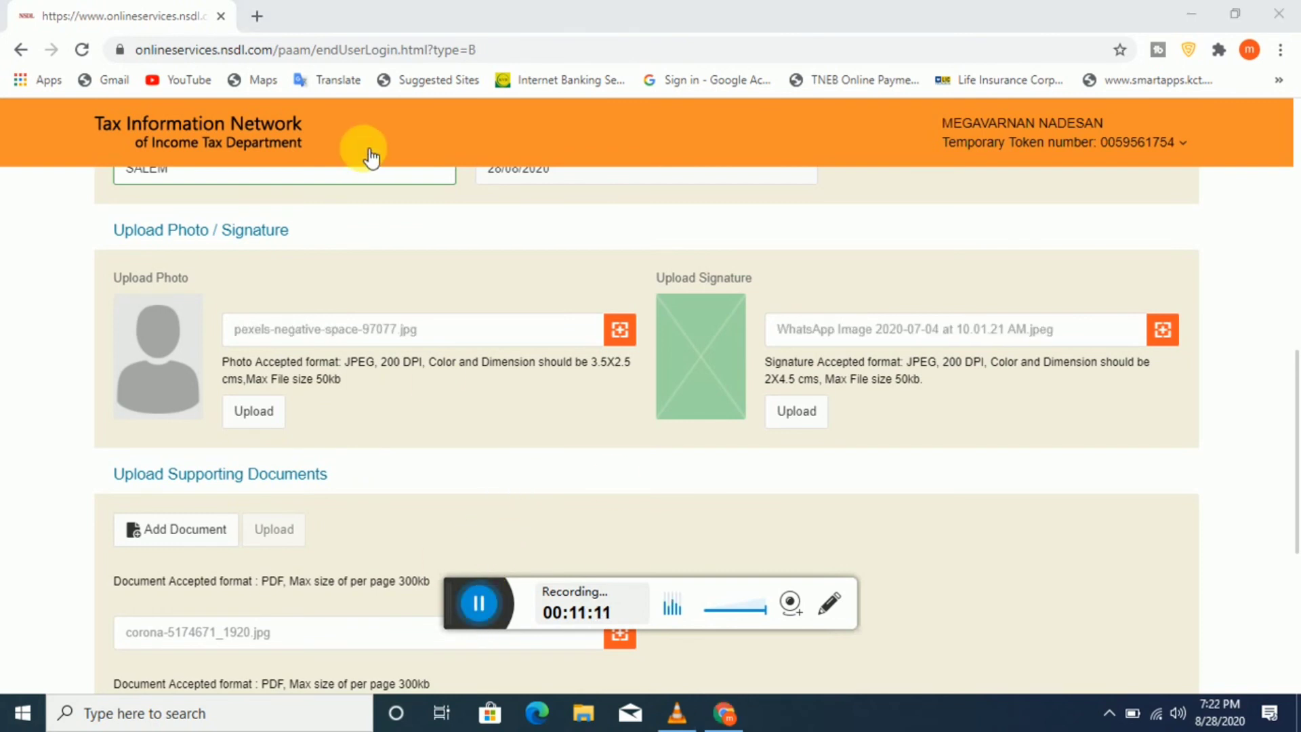
{"action": "scroll", "coordinate": [377, 232], "scroll_direction": "up", "scroll_amount": 2}
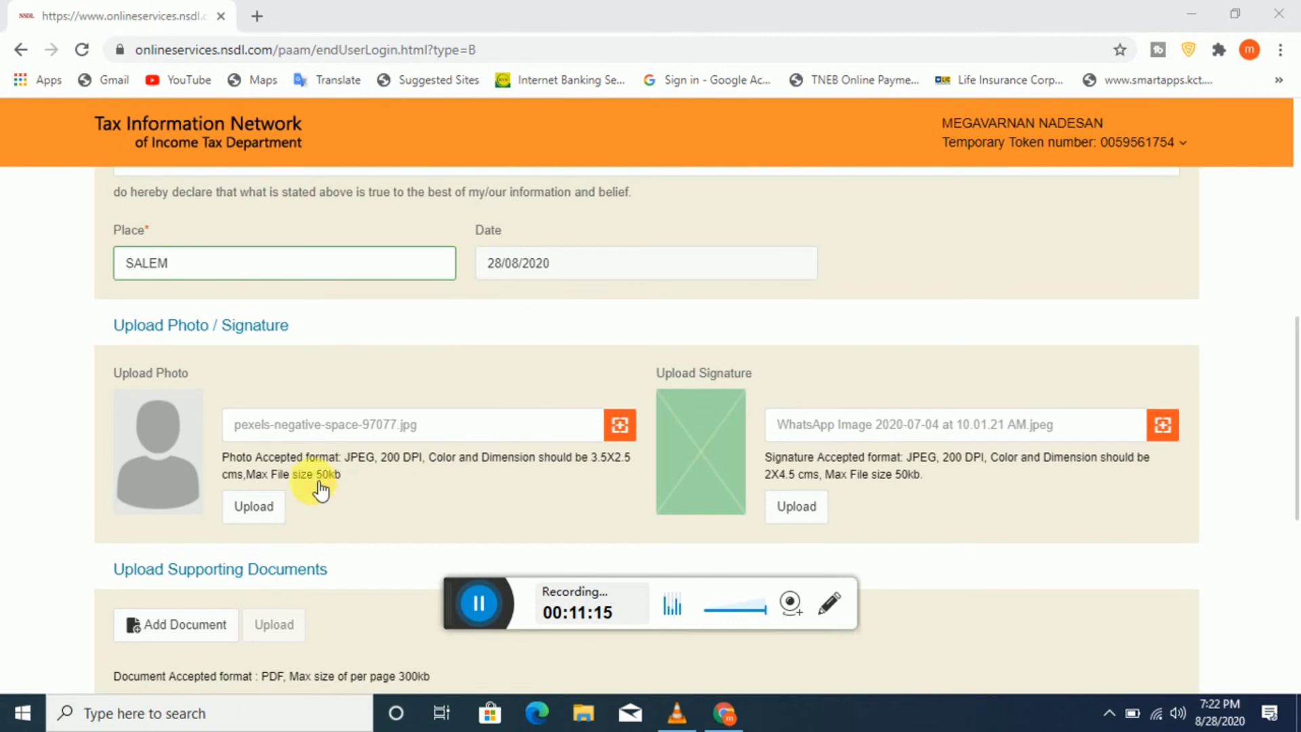
{"action": "scroll", "coordinate": [320, 483], "scroll_direction": "down", "scroll_amount": 7}
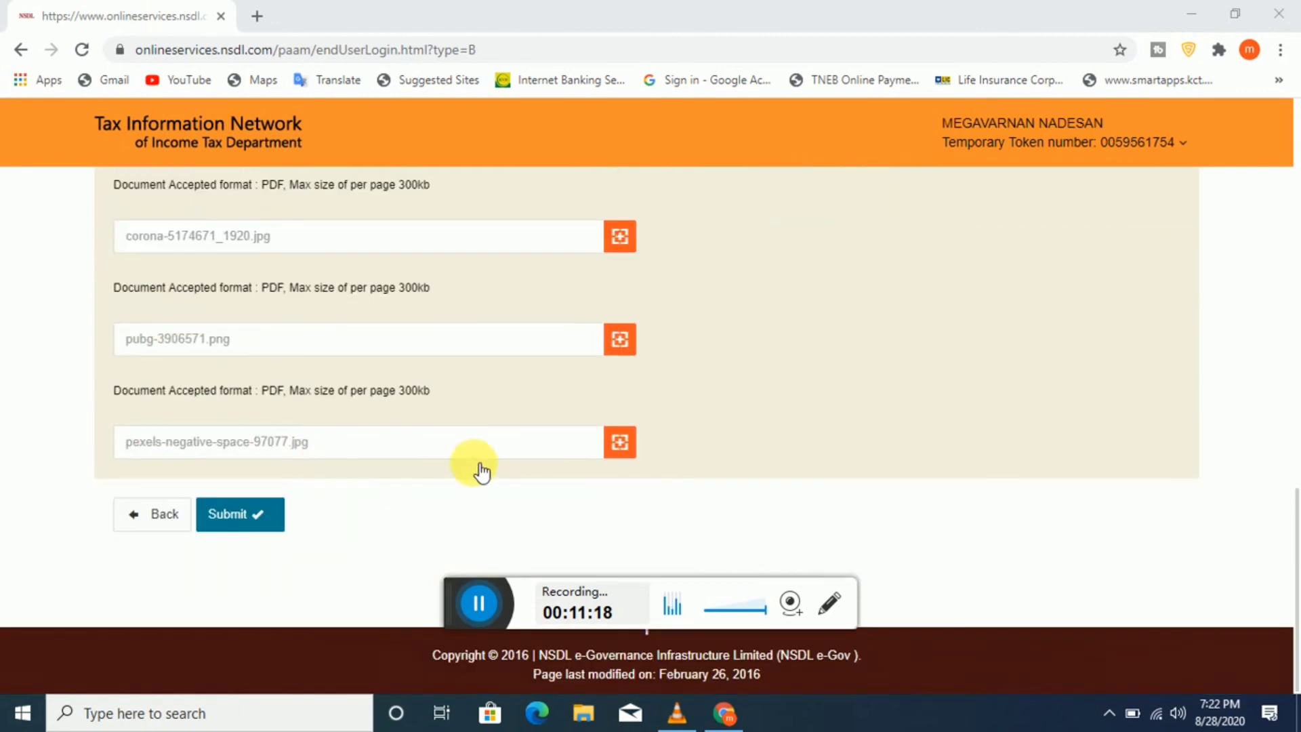
{"action": "scroll", "coordinate": [1014, 450], "scroll_direction": "up", "scroll_amount": 10}
{"action": "scroll", "coordinate": [1013, 450], "scroll_direction": "down", "scroll_amount": 5}
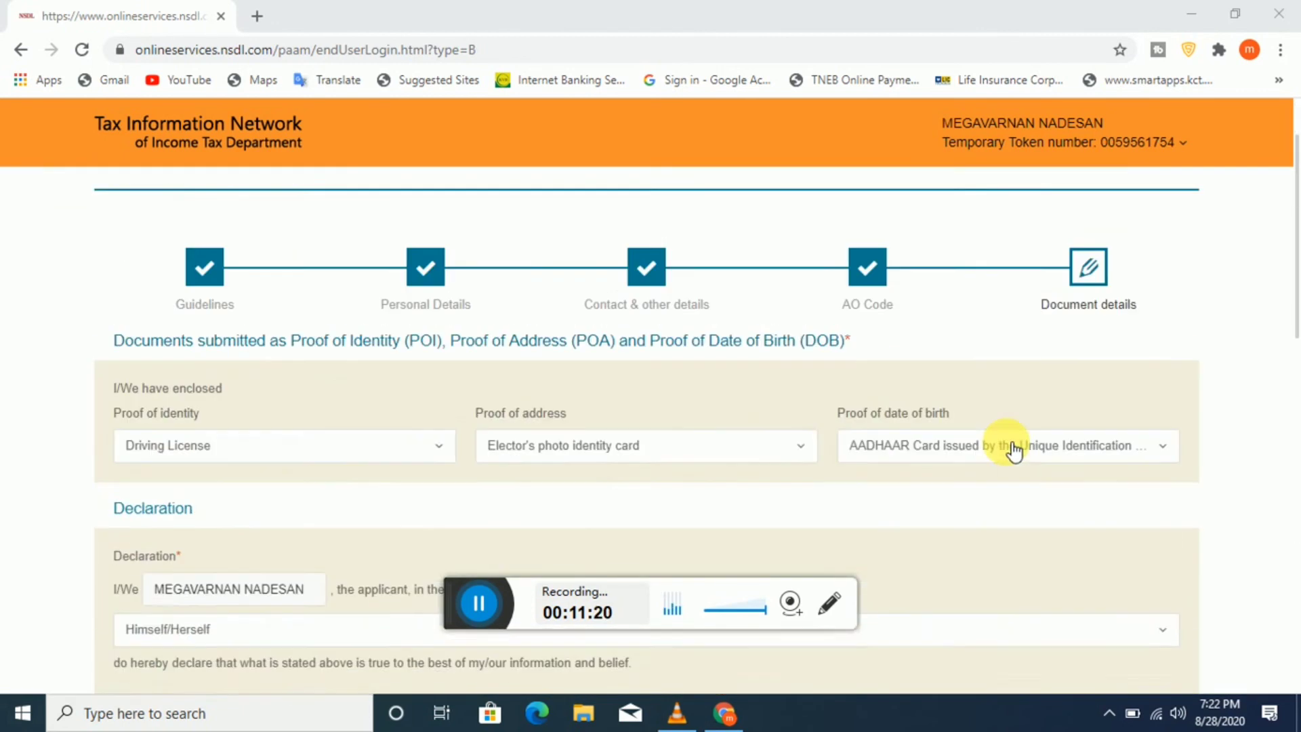
{"action": "scroll", "coordinate": [1014, 450], "scroll_direction": "up", "scroll_amount": 5}
{"action": "scroll", "coordinate": [1015, 450], "scroll_direction": "down", "scroll_amount": 3}
{"action": "scroll", "coordinate": [1014, 450], "scroll_direction": "down", "scroll_amount": 15}
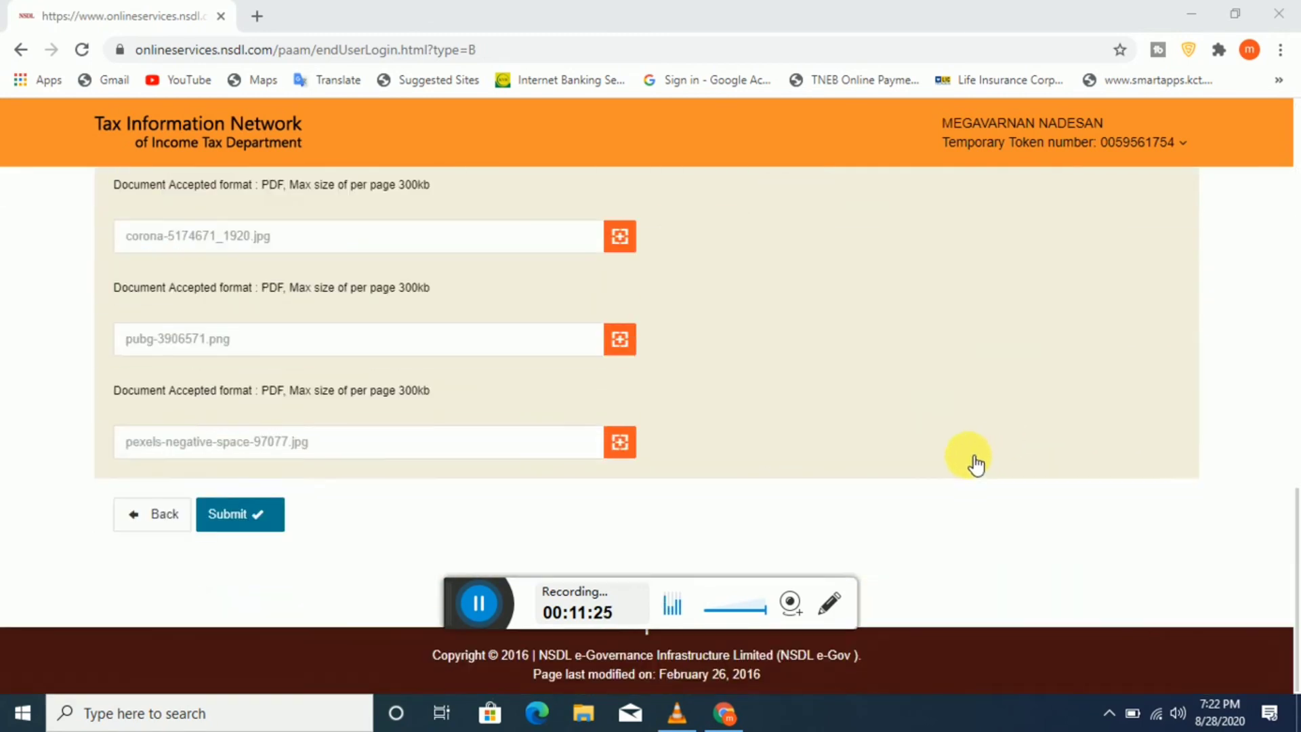
{"action": "scroll", "coordinate": [929, 546], "scroll_direction": "down", "scroll_amount": 2}
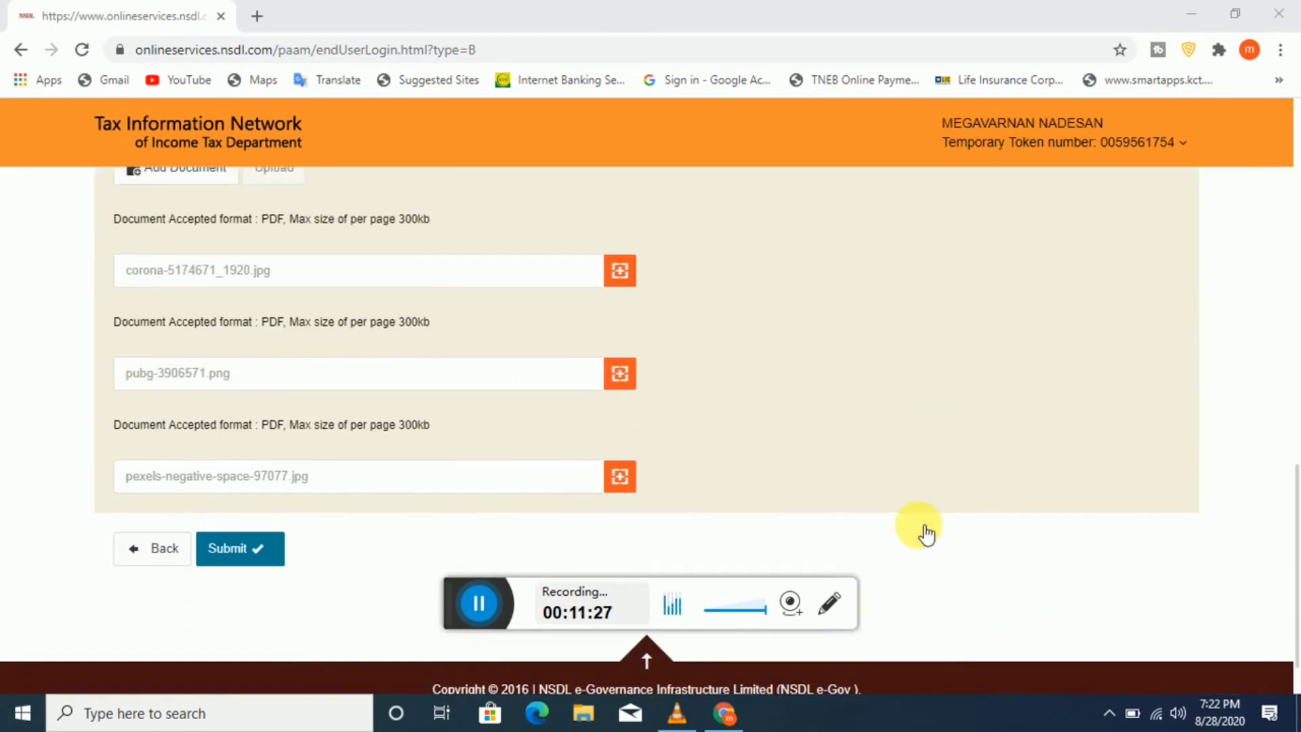
Step: Return to Personal Details and paste the father's surname into Father's Last Name
{"action": "left_click", "coordinate": [488, 605]}
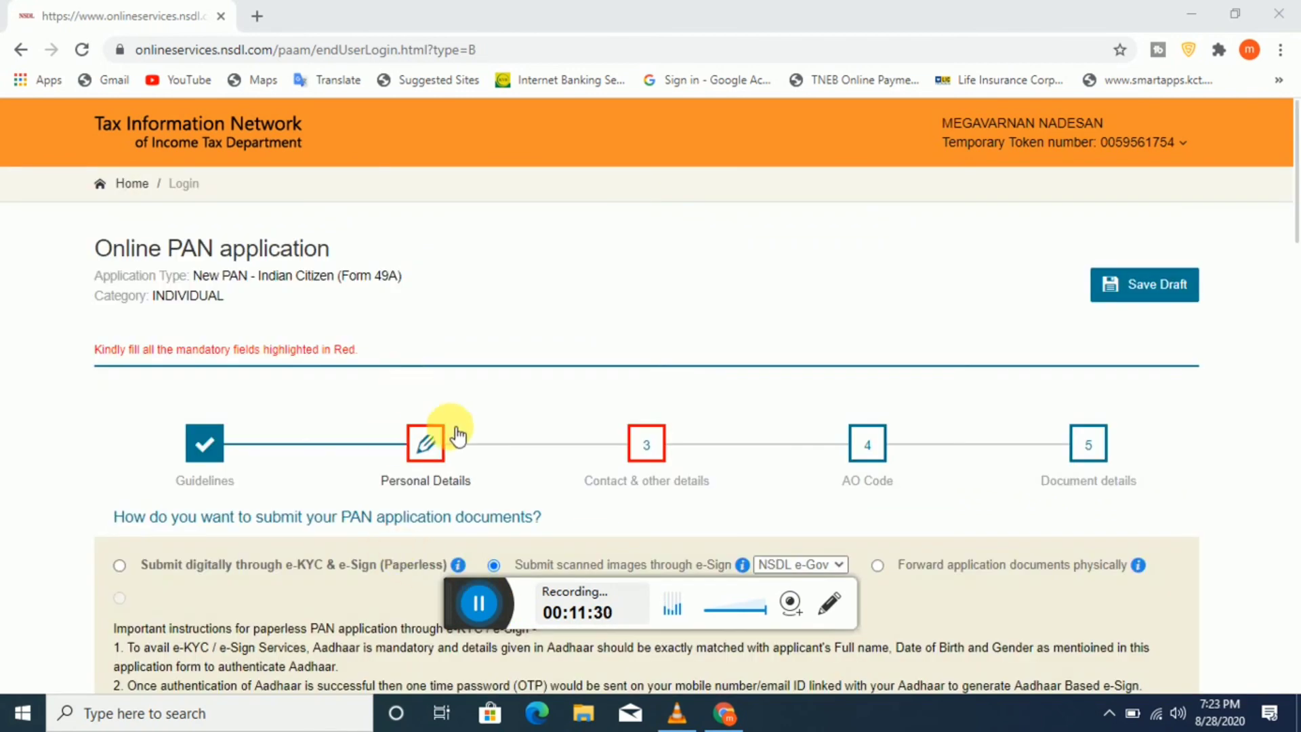
{"action": "left_click", "coordinate": [427, 449]}
{"action": "left_click", "coordinate": [834, 158]}
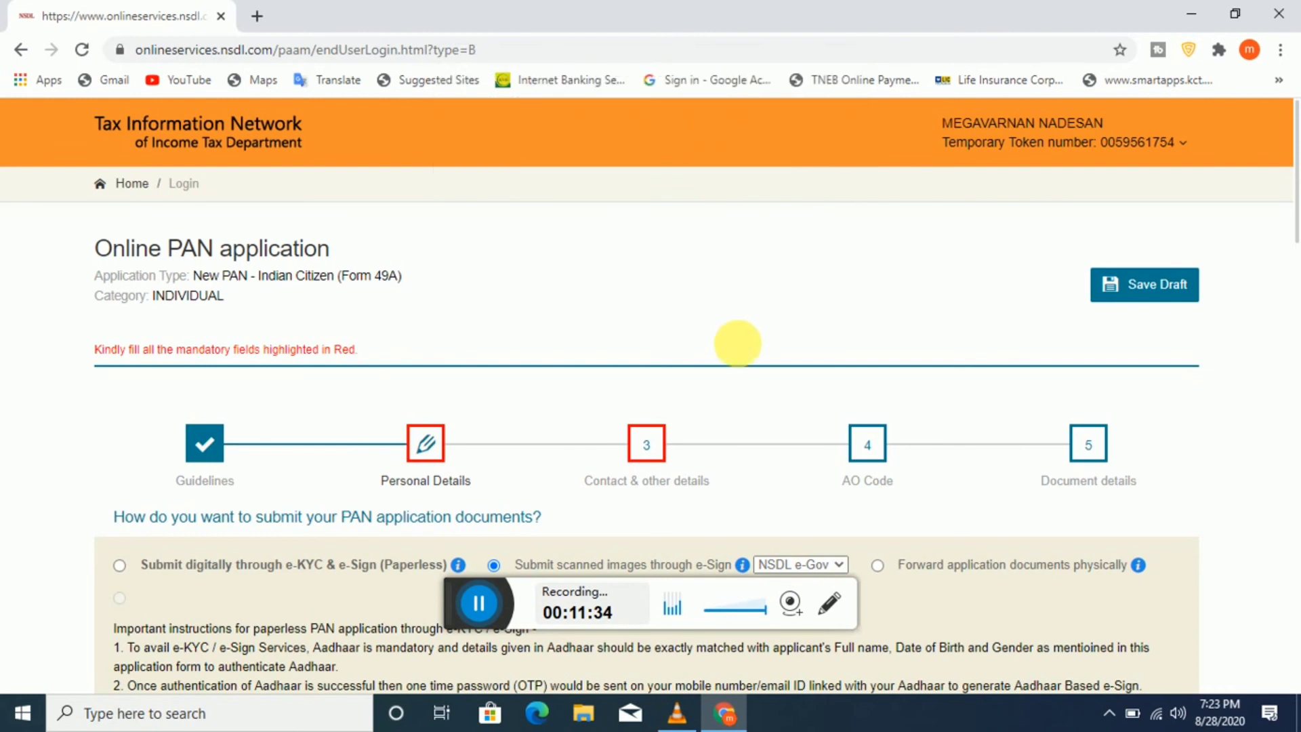
{"action": "scroll", "coordinate": [625, 414], "scroll_direction": "down", "scroll_amount": 10}
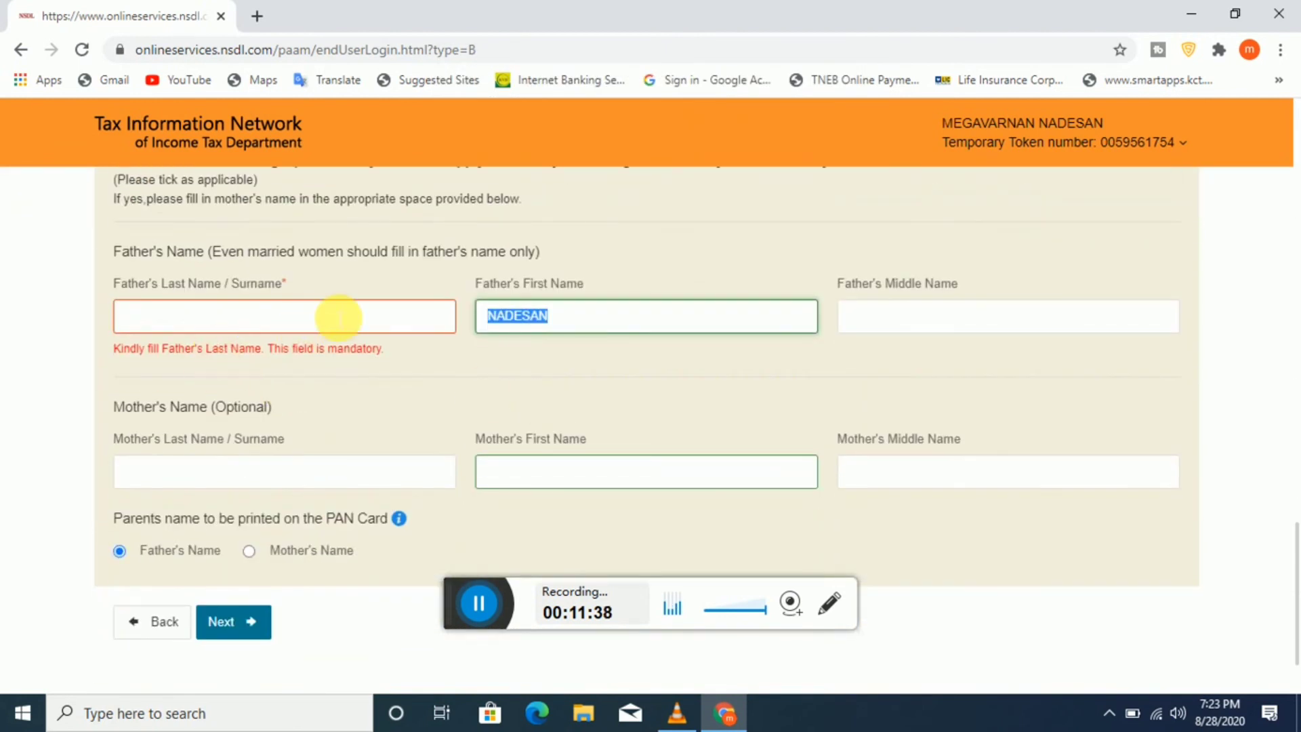
{"action": "right_click", "coordinate": [331, 312]}
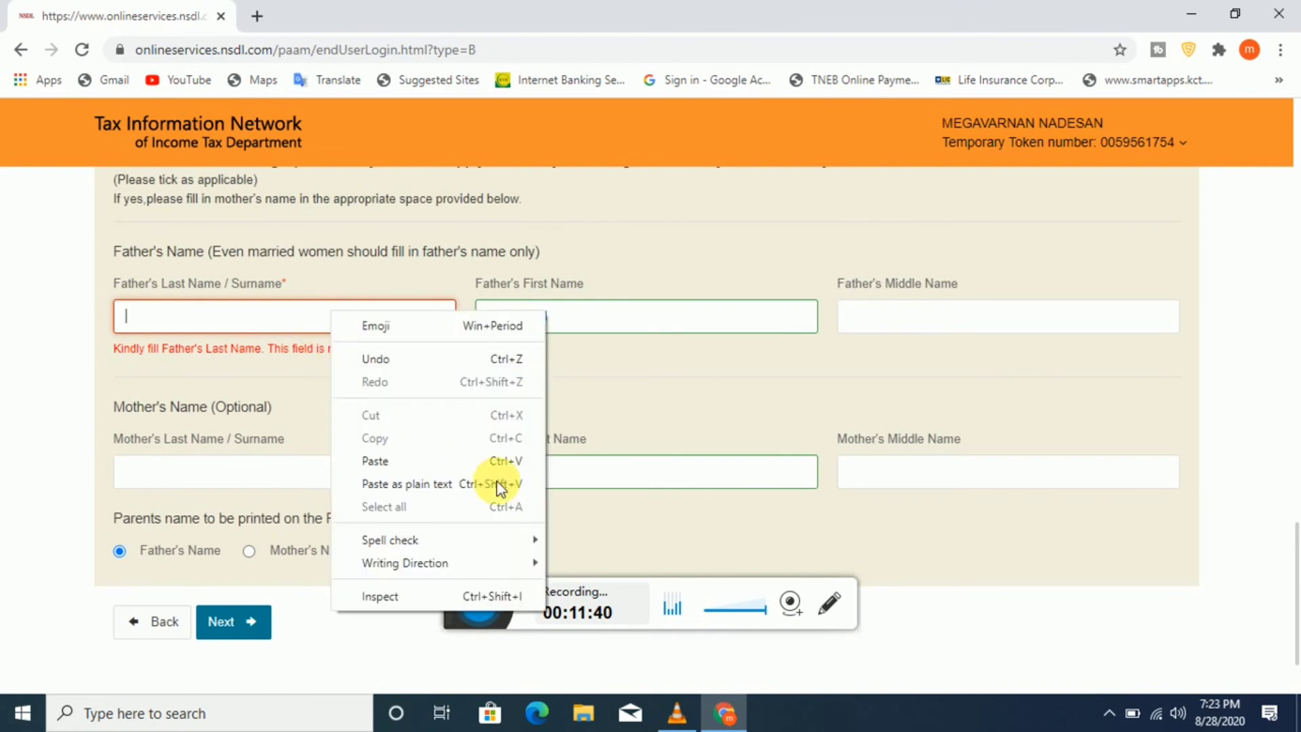
{"action": "left_click", "coordinate": [448, 459]}
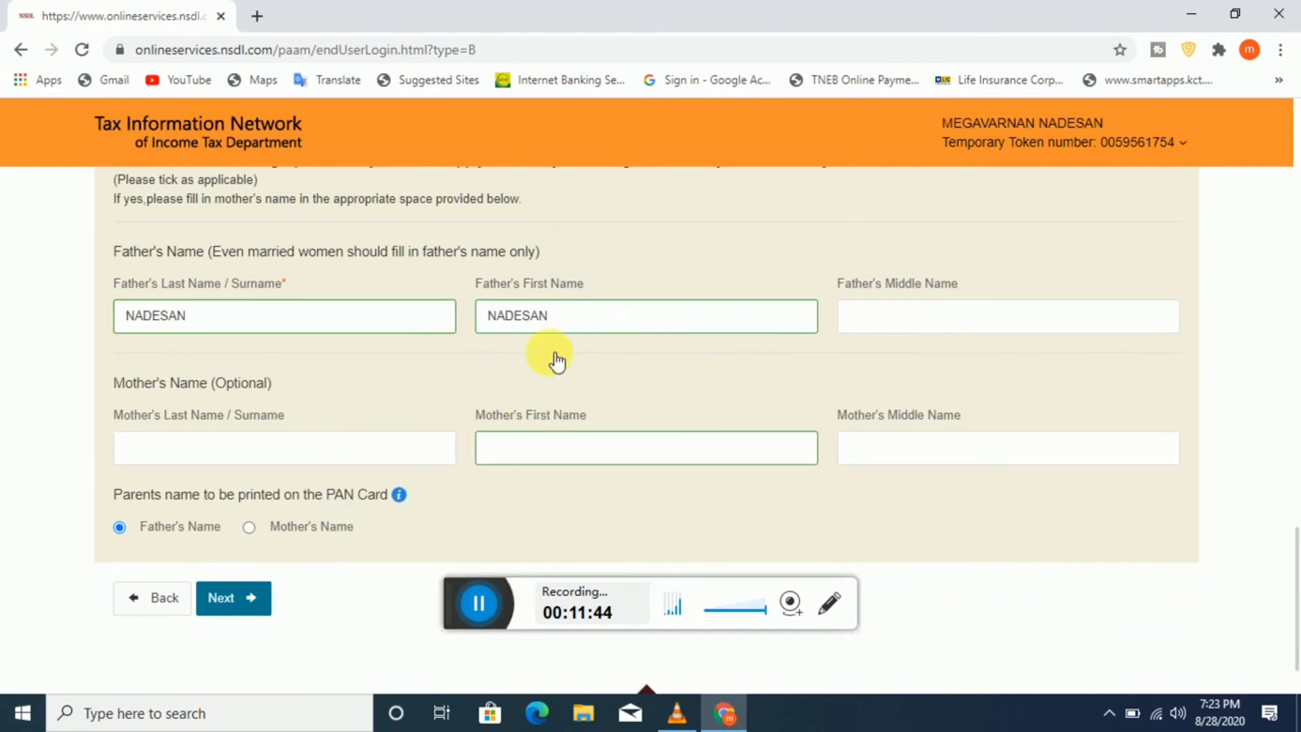
Step: Continue past Contact & other details to the application-submitted confirmation page
{"action": "scroll", "coordinate": [535, 352], "scroll_direction": "up", "scroll_amount": 6}
{"action": "scroll", "coordinate": [551, 317], "scroll_direction": "up", "scroll_amount": 10}
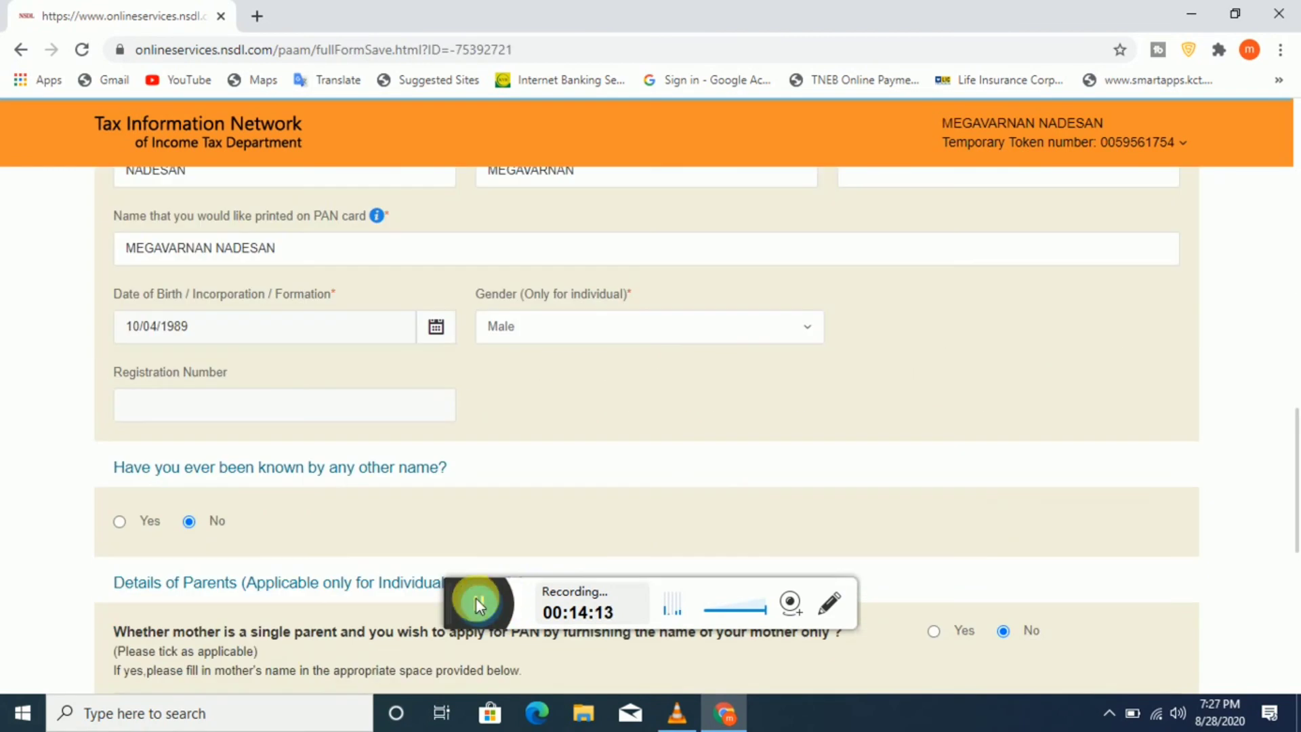
{"action": "scroll", "coordinate": [433, 239], "scroll_direction": "up", "scroll_amount": 11}
{"action": "scroll", "coordinate": [424, 290], "scroll_direction": "down", "scroll_amount": 3}
{"action": "scroll", "coordinate": [423, 294], "scroll_direction": "up", "scroll_amount": 2}
{"action": "scroll", "coordinate": [423, 292], "scroll_direction": "down", "scroll_amount": 10}
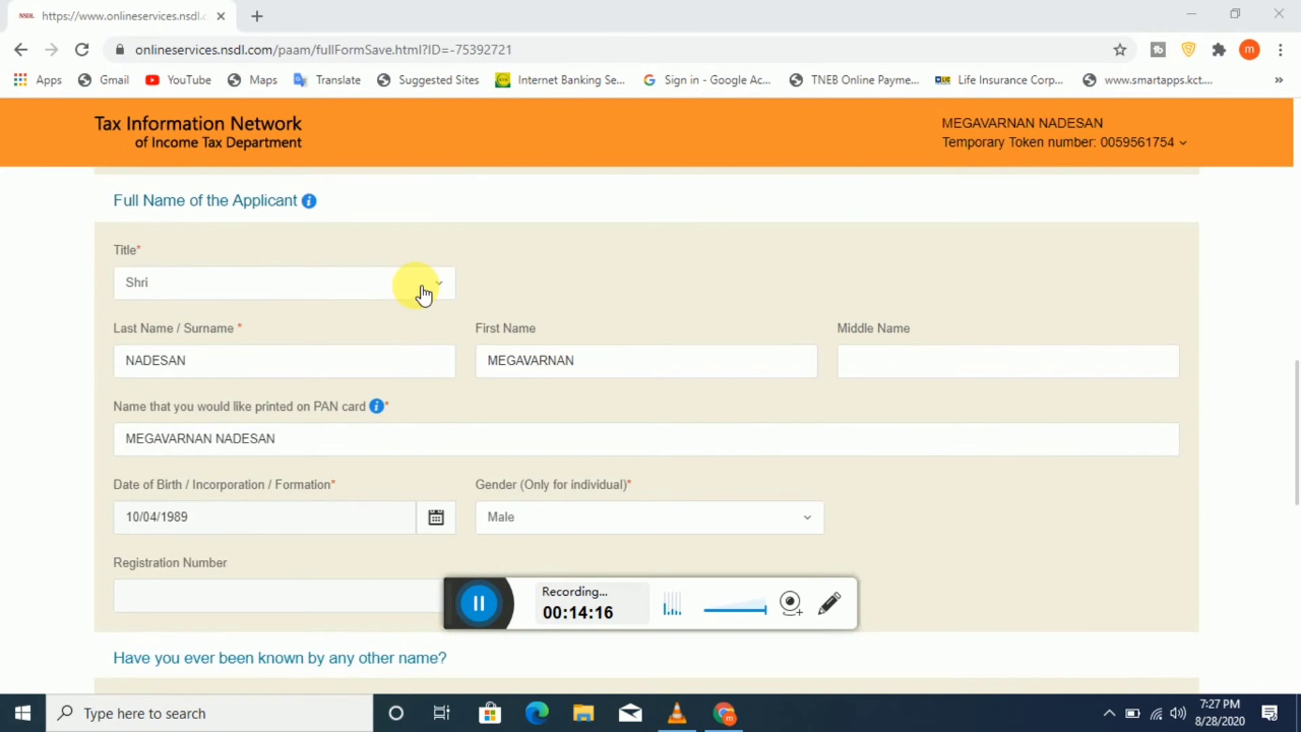
{"action": "scroll", "coordinate": [505, 405], "scroll_direction": "down", "scroll_amount": 1}
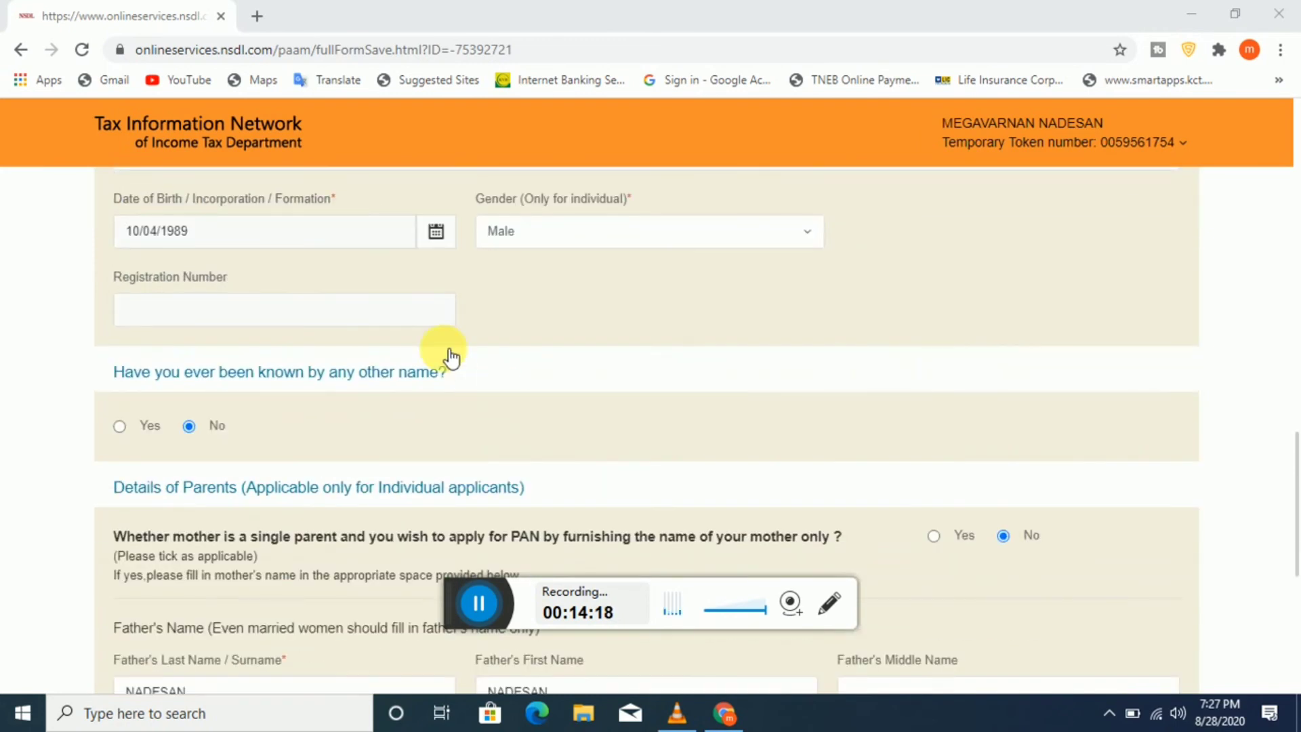
{"action": "scroll", "coordinate": [485, 357], "scroll_direction": "down", "scroll_amount": 5}
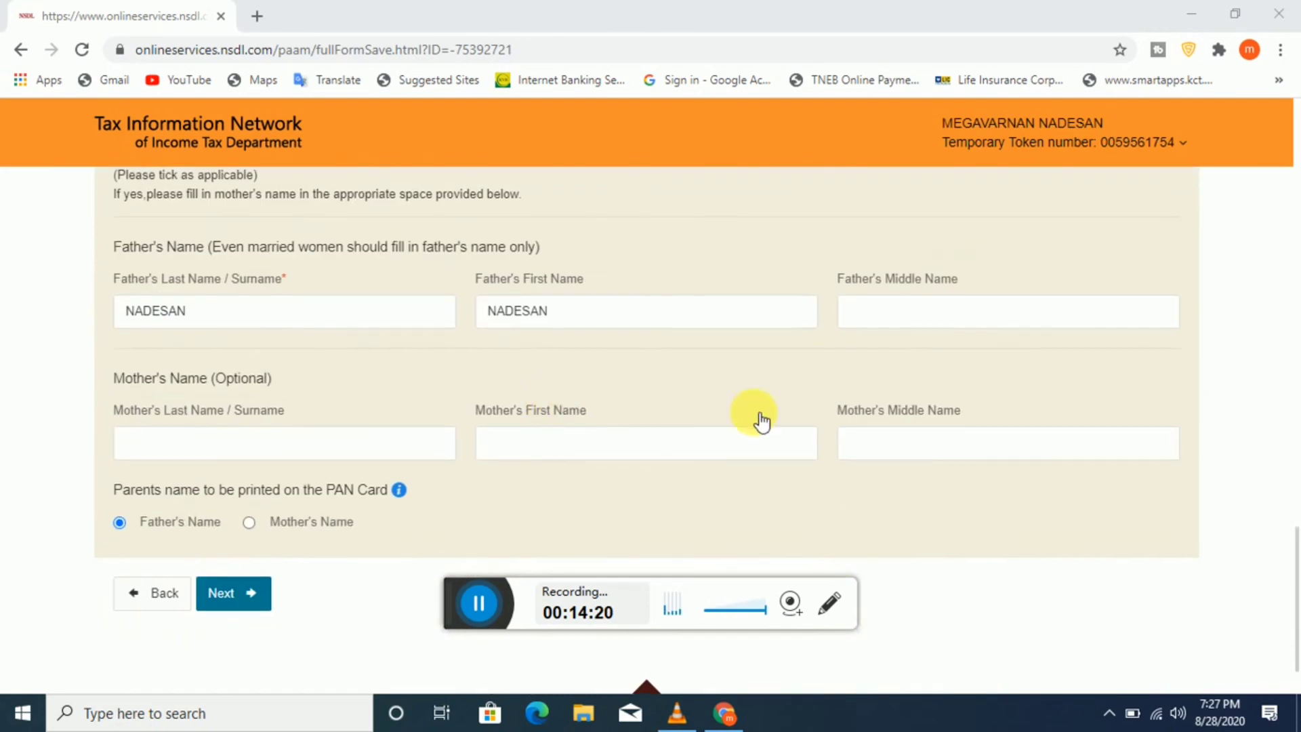
{"action": "scroll", "coordinate": [705, 420], "scroll_direction": "down", "scroll_amount": 1}
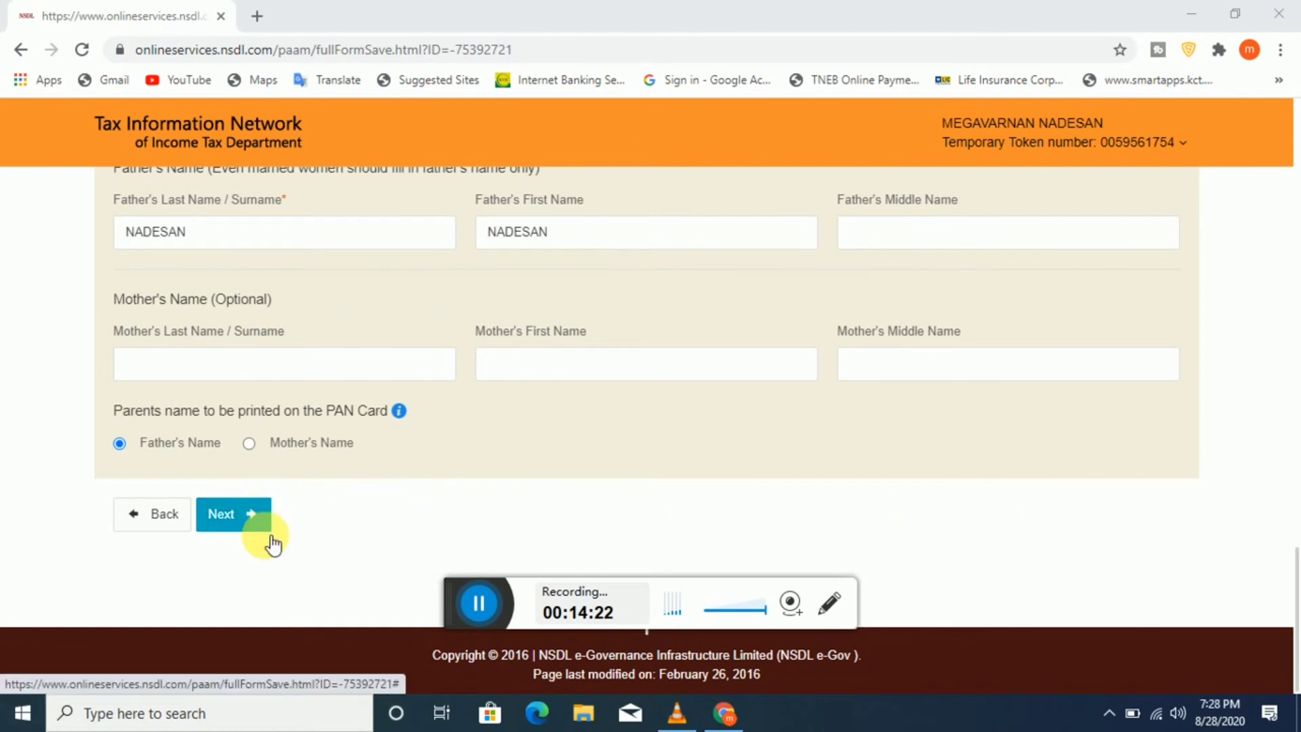
{"action": "left_click", "coordinate": [247, 527]}
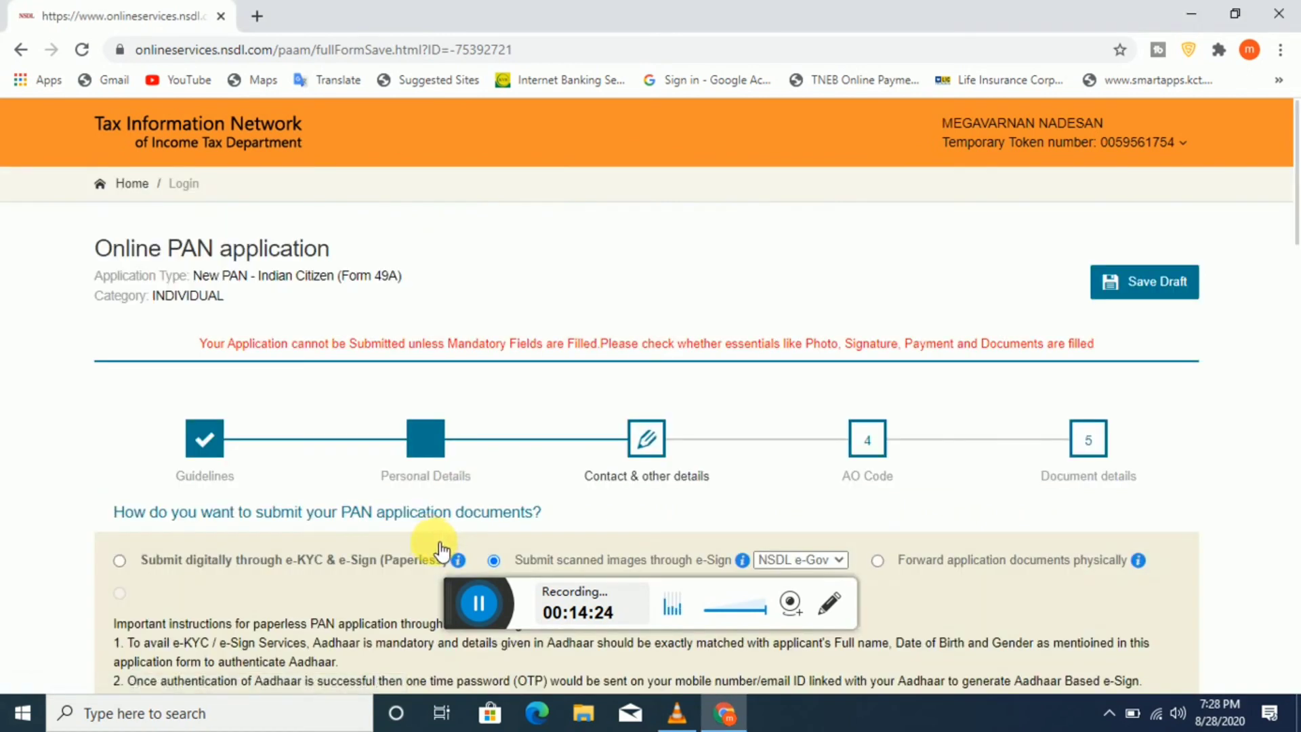
{"action": "scroll", "coordinate": [552, 570], "scroll_direction": "down", "scroll_amount": 5}
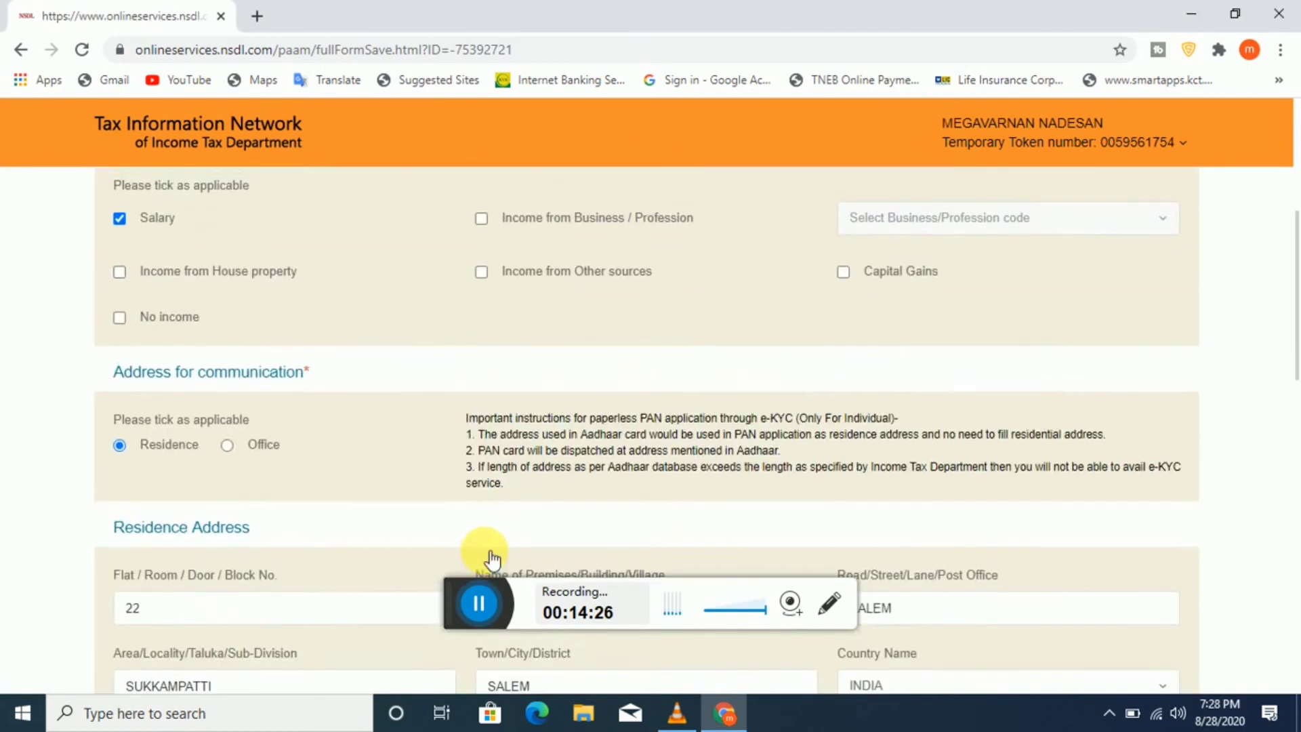
{"action": "scroll", "coordinate": [482, 549], "scroll_direction": "up", "scroll_amount": 4}
{"action": "scroll", "coordinate": [721, 459], "scroll_direction": "down", "scroll_amount": 10}
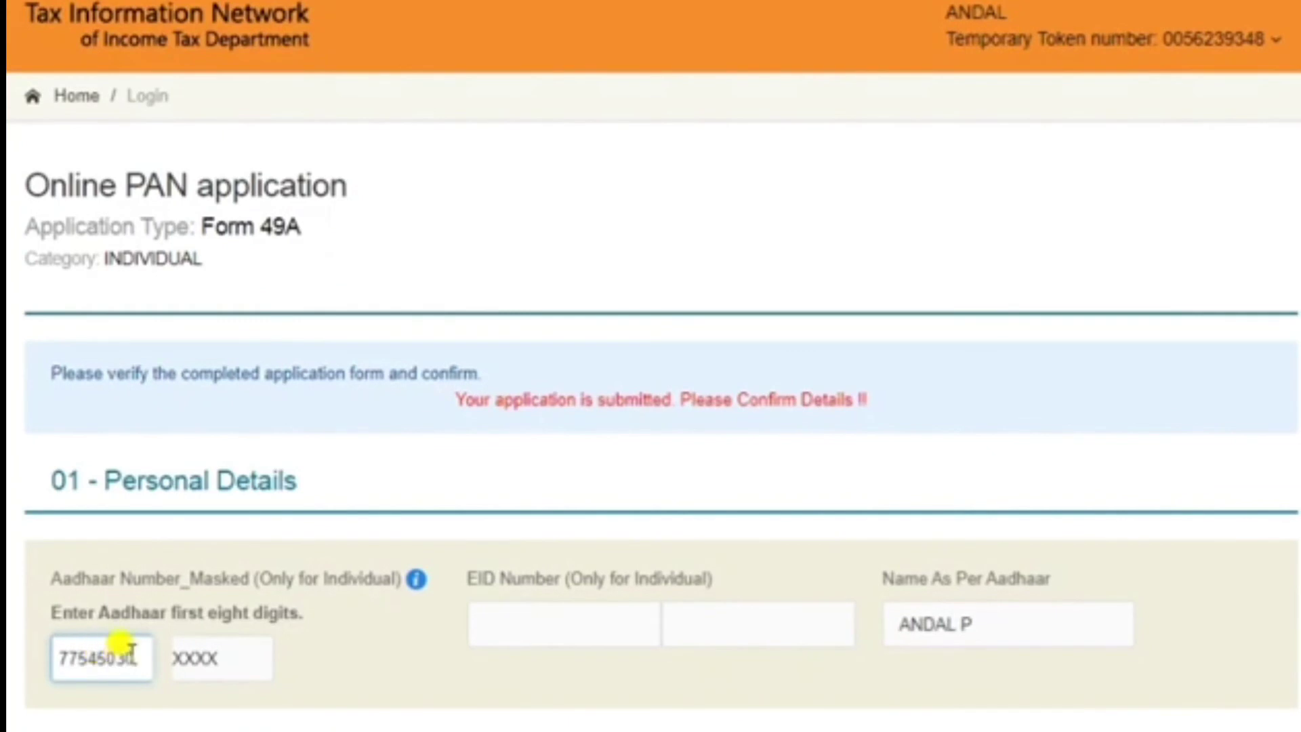
Step: Scroll through the review form to check the submitted application details
{"action": "scroll", "coordinate": [379, 627], "scroll_direction": "down", "scroll_amount": 8}
{"action": "scroll", "coordinate": [400, 486], "scroll_direction": "down", "scroll_amount": 8}
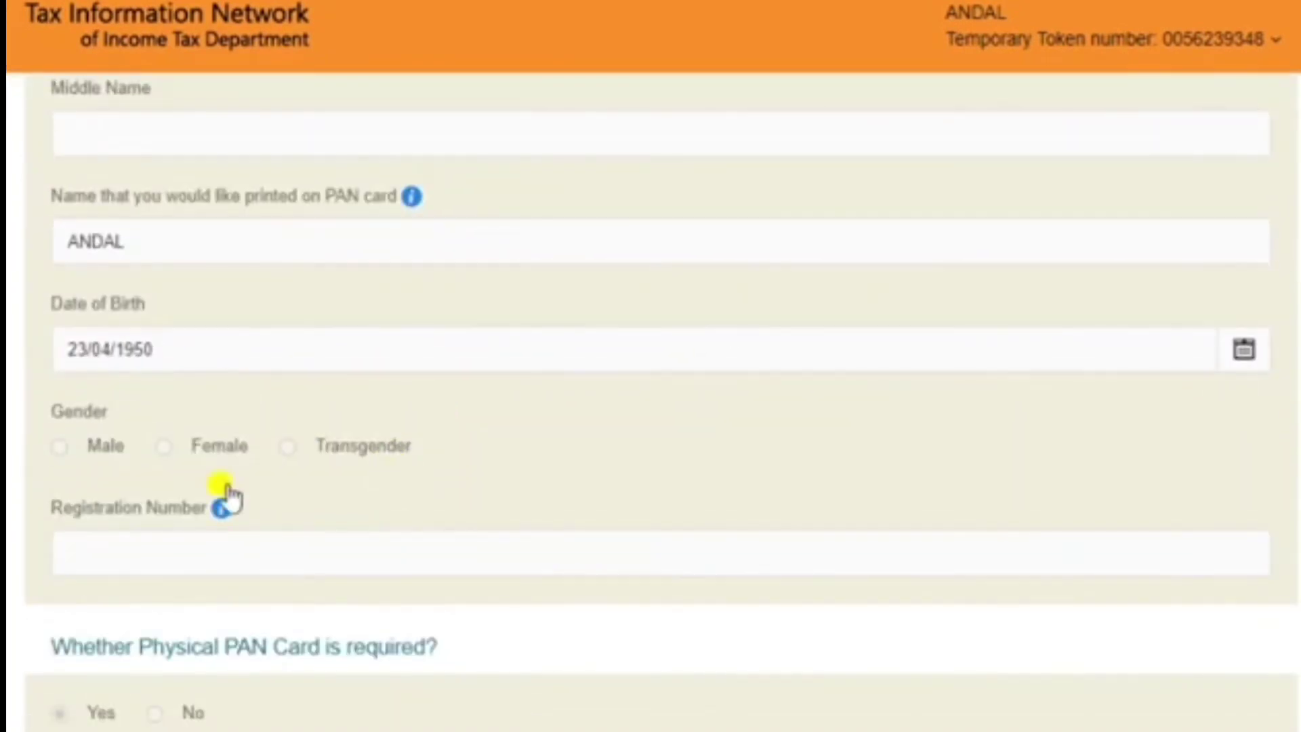
{"action": "scroll", "coordinate": [136, 488], "scroll_direction": "up", "scroll_amount": 4}
{"action": "scroll", "coordinate": [232, 495], "scroll_direction": "down", "scroll_amount": 2}
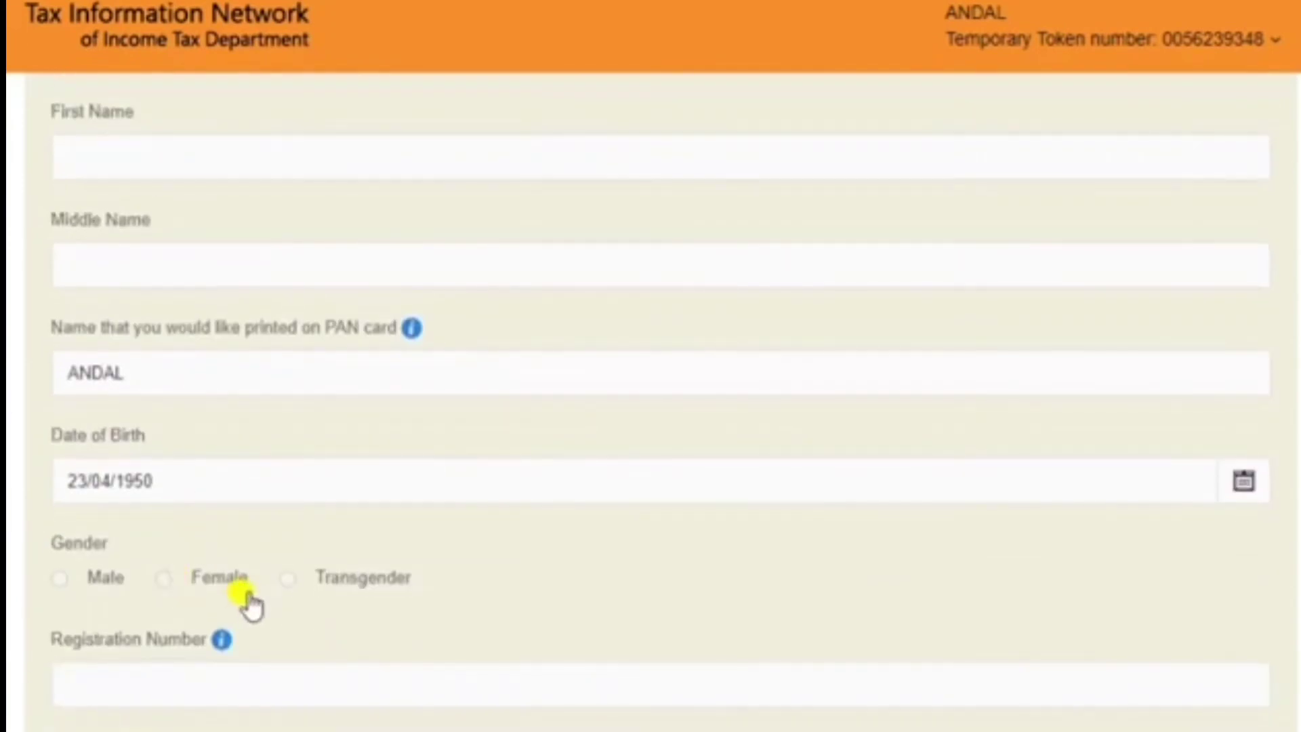
{"action": "scroll", "coordinate": [471, 579], "scroll_direction": "down", "scroll_amount": 16}
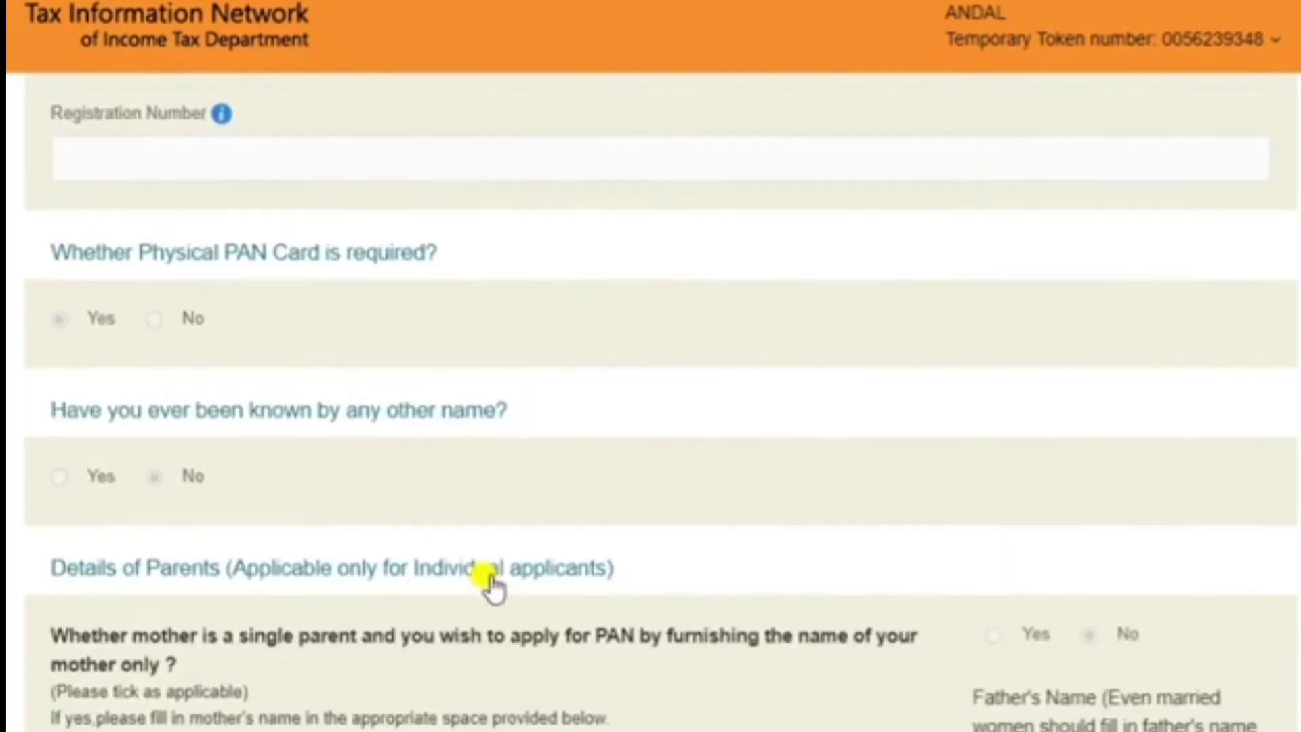
{"action": "scroll", "coordinate": [494, 590], "scroll_direction": "down", "scroll_amount": 10}
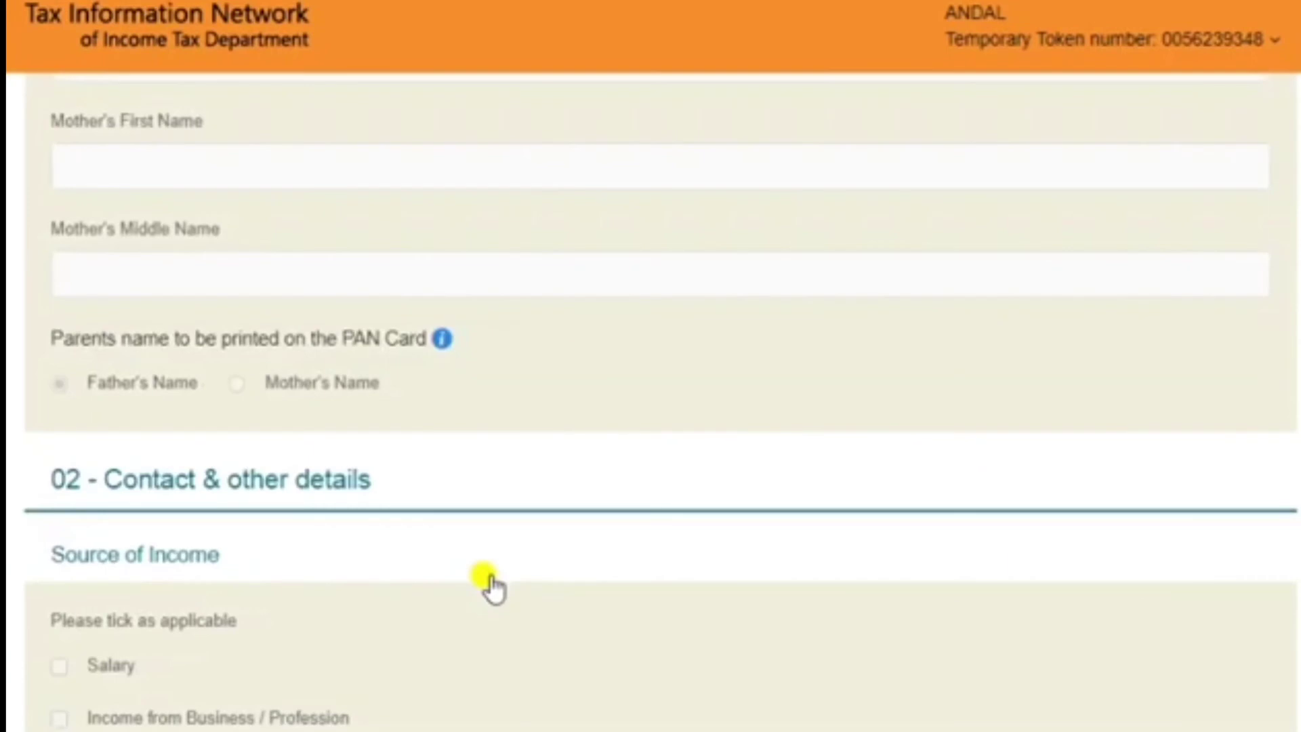
{"action": "scroll", "coordinate": [492, 583], "scroll_direction": "down", "scroll_amount": 20}
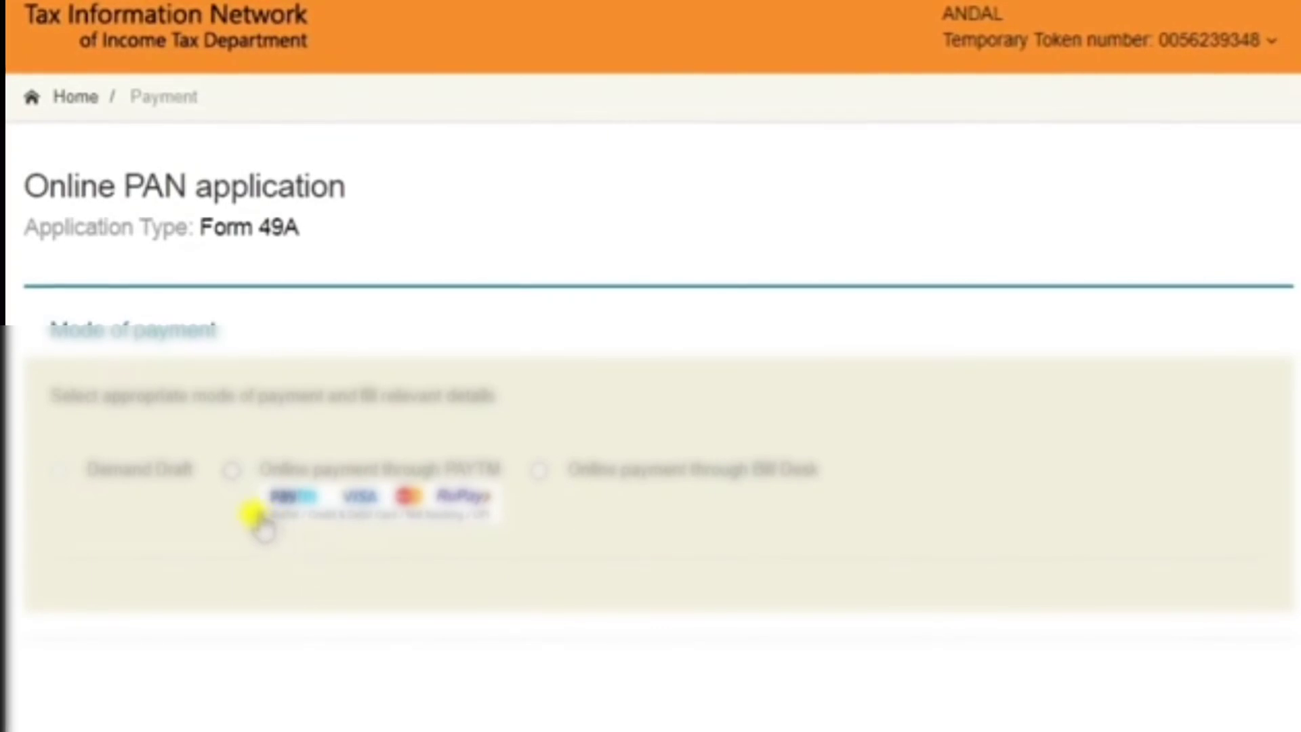
Step: Pay the 106.90 fee online through Bill Desk, confirming the payment and choosing Debit Card
{"action": "left_click", "coordinate": [539, 470]}
{"action": "scroll", "coordinate": [800, 563], "scroll_direction": "down", "scroll_amount": 7}
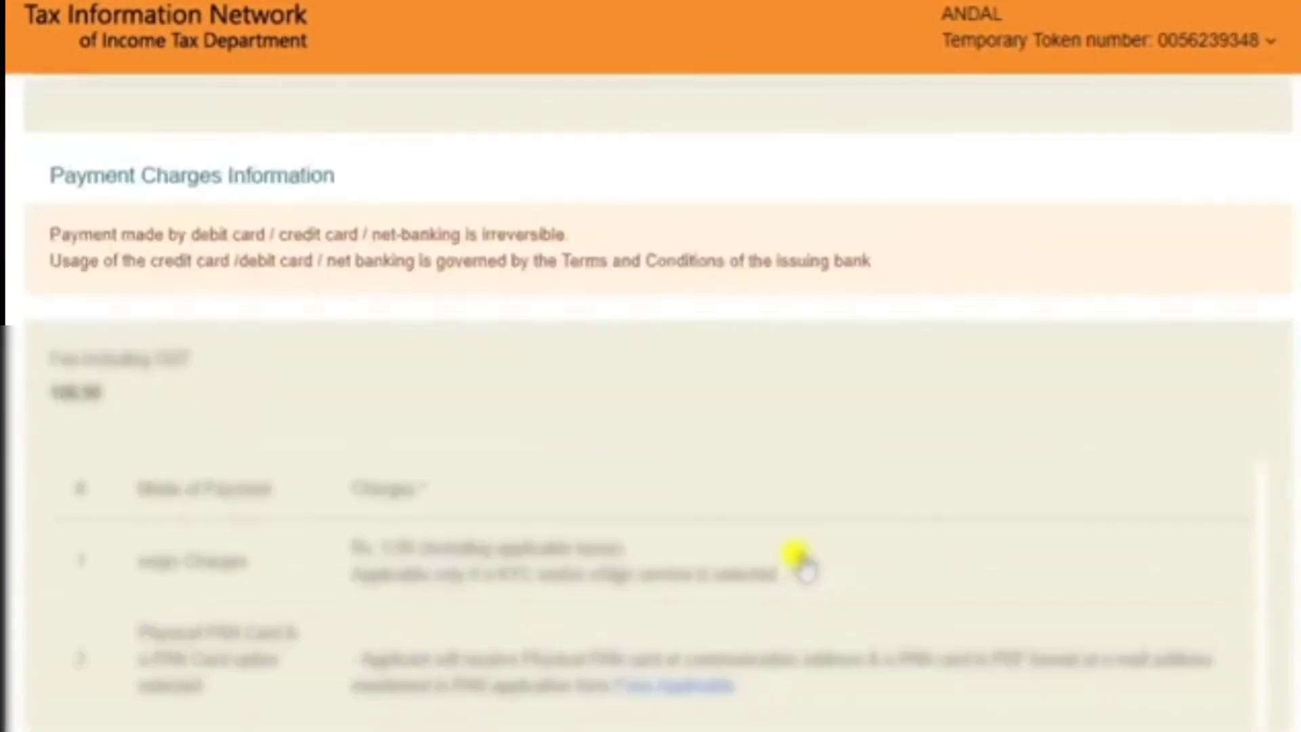
{"action": "scroll", "coordinate": [800, 562], "scroll_direction": "down", "scroll_amount": 5}
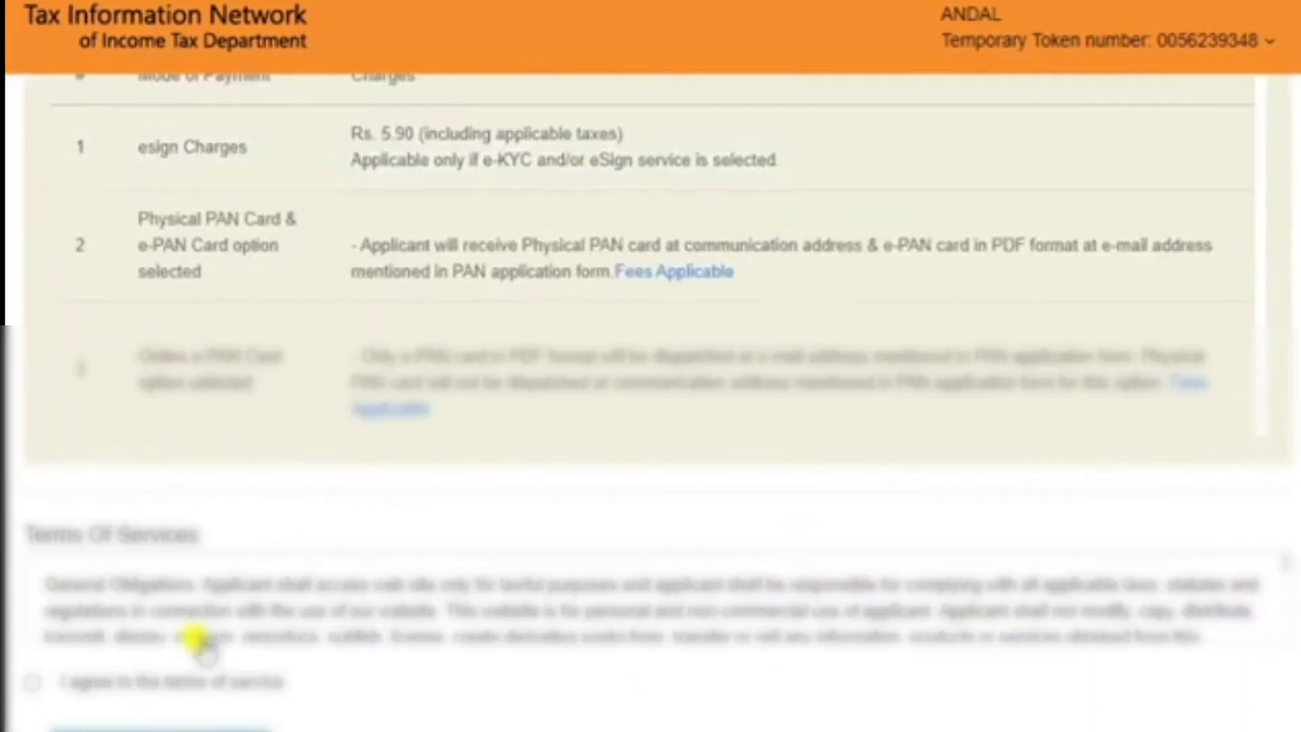
{"action": "left_click", "coordinate": [91, 726]}
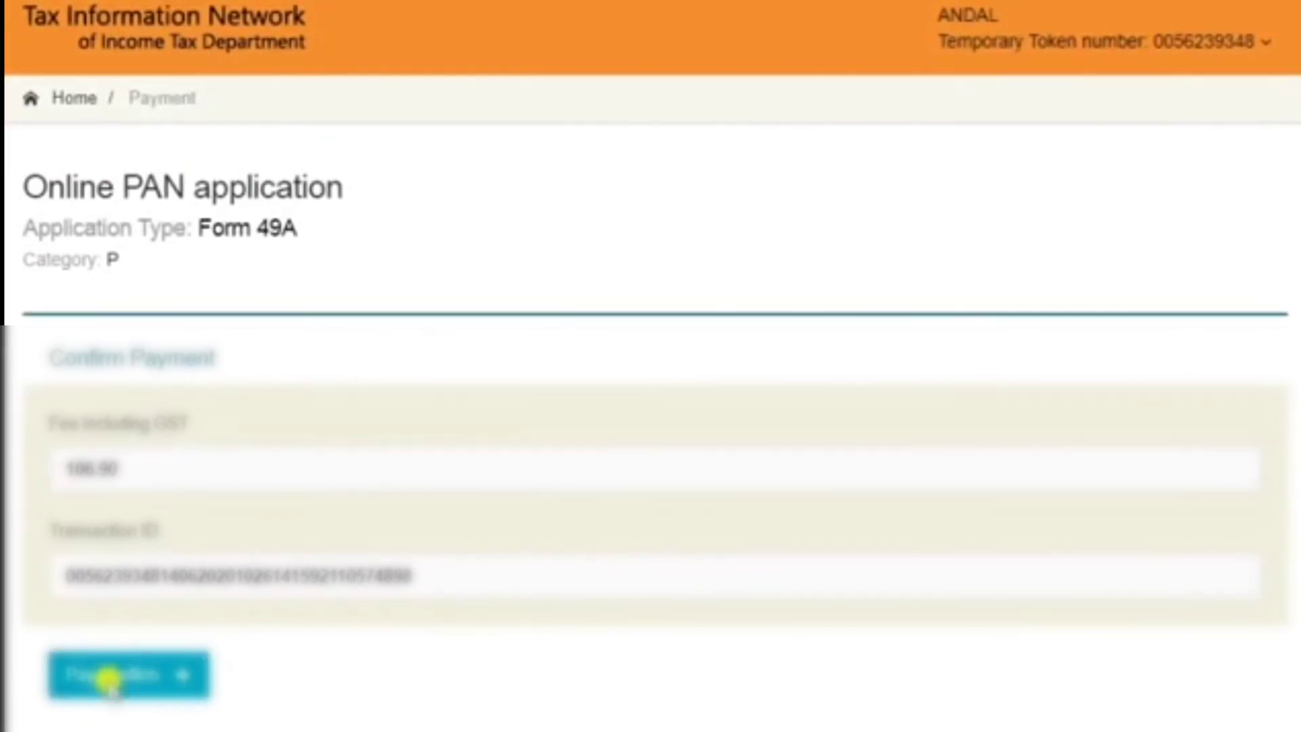
{"action": "left_click", "coordinate": [107, 676]}
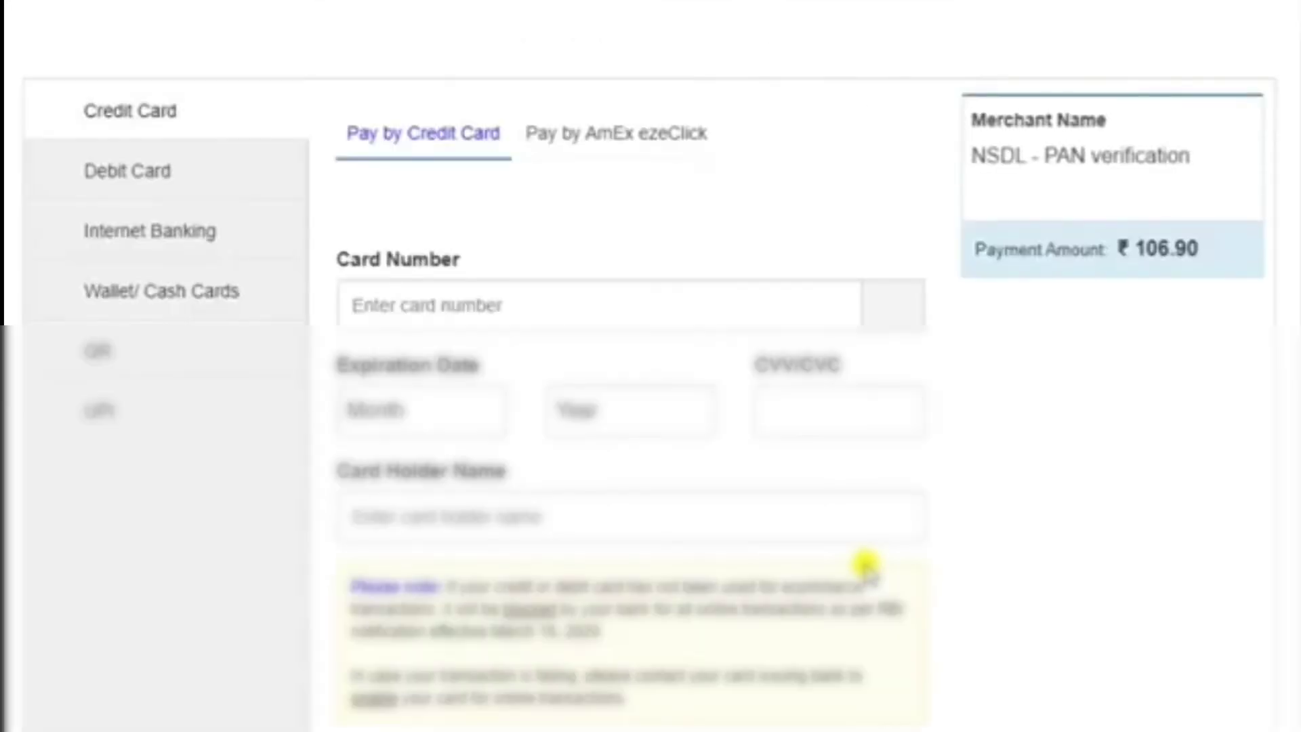
{"action": "left_click", "coordinate": [230, 177]}
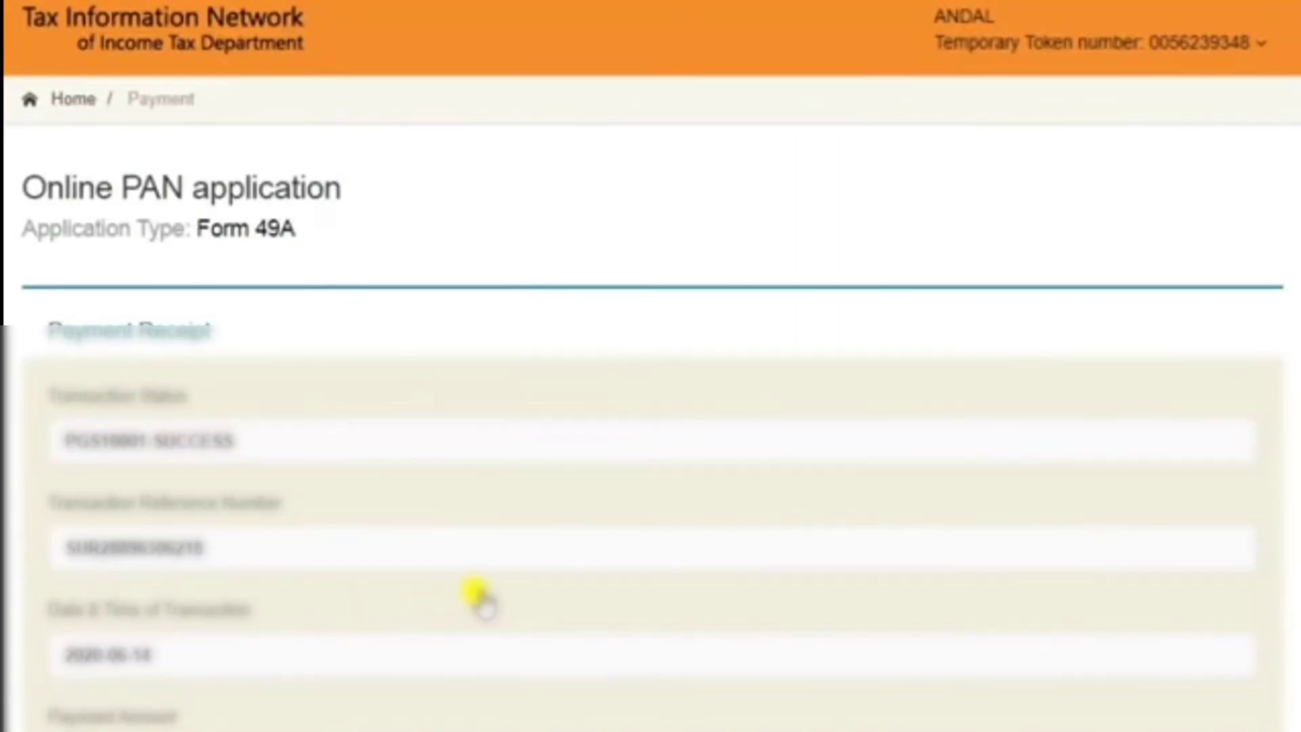
Step: Leave the payment receipt, agree to the Aadhaar authentication consent, and continue to OTP verification
{"action": "scroll", "coordinate": [478, 597], "scroll_direction": "down", "scroll_amount": 5}
{"action": "left_click", "coordinate": [122, 624]}
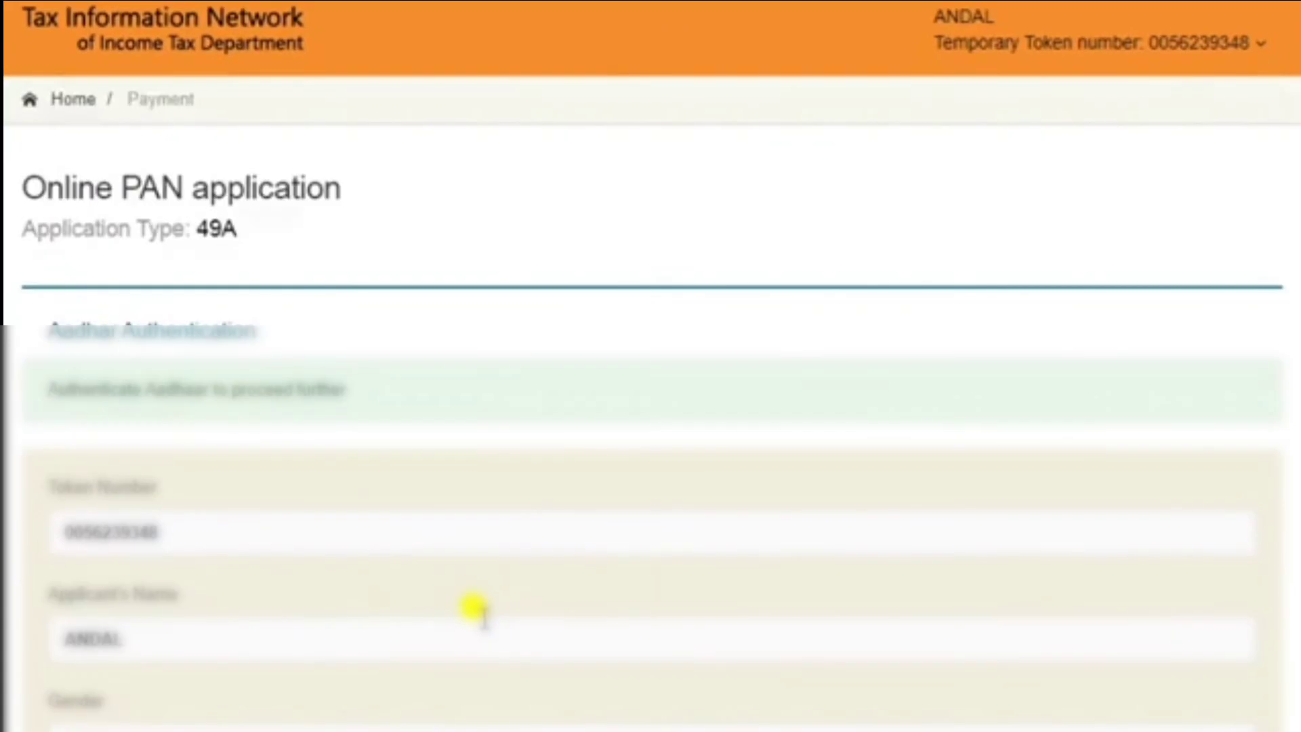
{"action": "scroll", "coordinate": [471, 499], "scroll_direction": "down", "scroll_amount": 8}
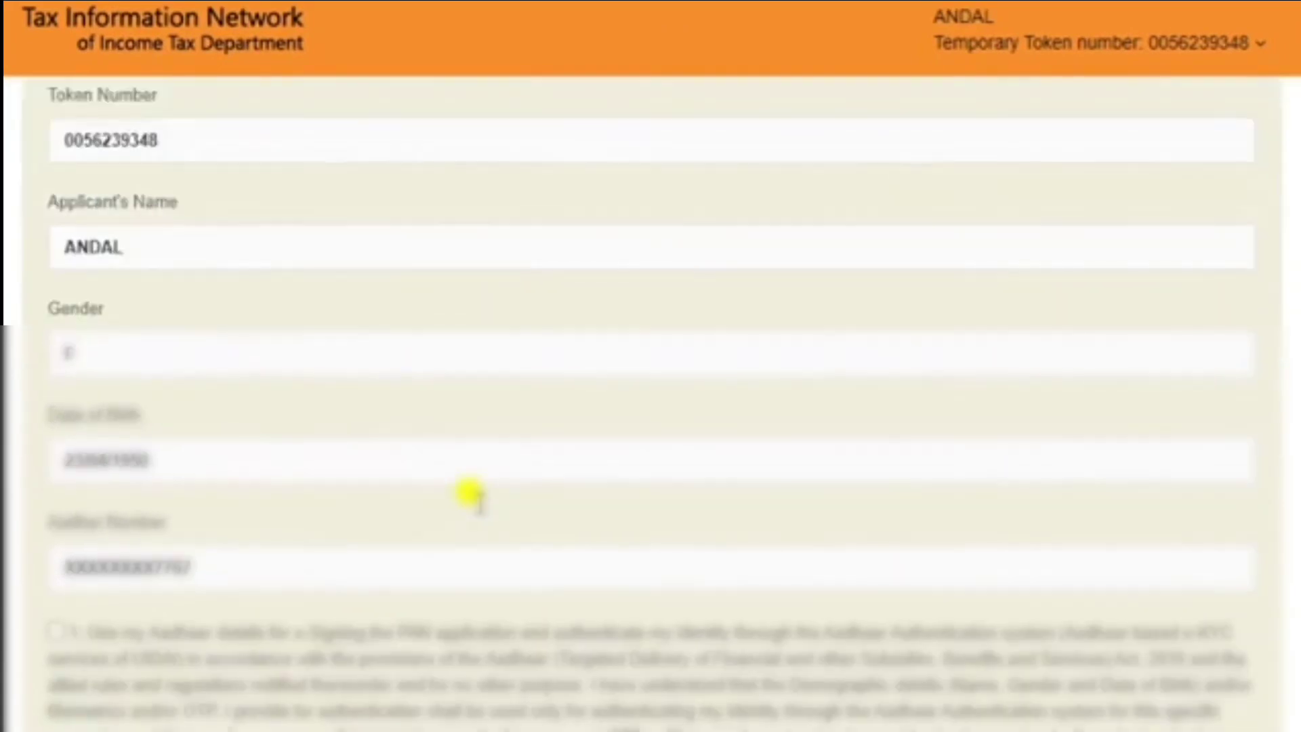
{"action": "left_click", "coordinate": [60, 363]}
{"action": "left_click", "coordinate": [177, 645]}
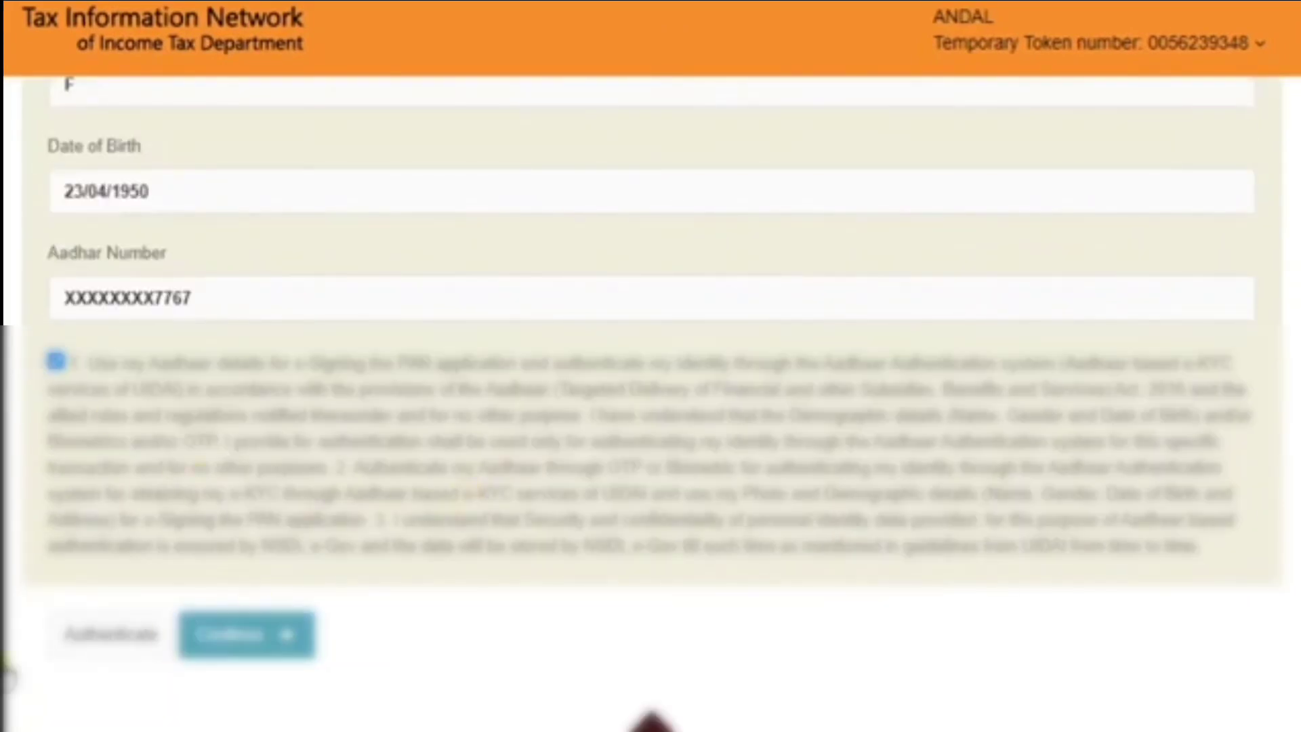